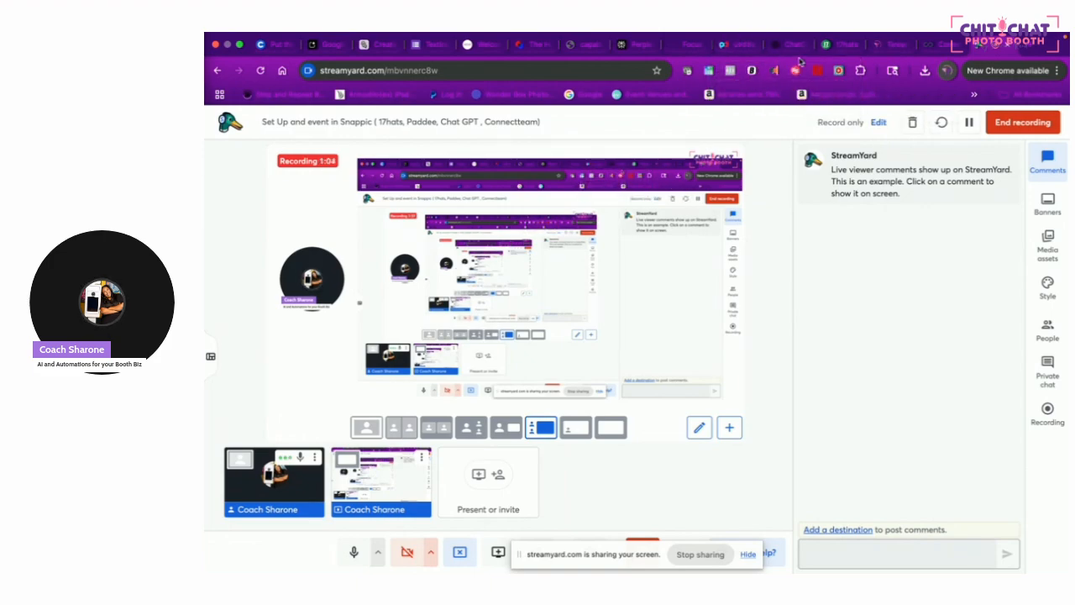
Switch the shared browser to the 17hats '95th Birthday Party' project page
left_click(840, 47)
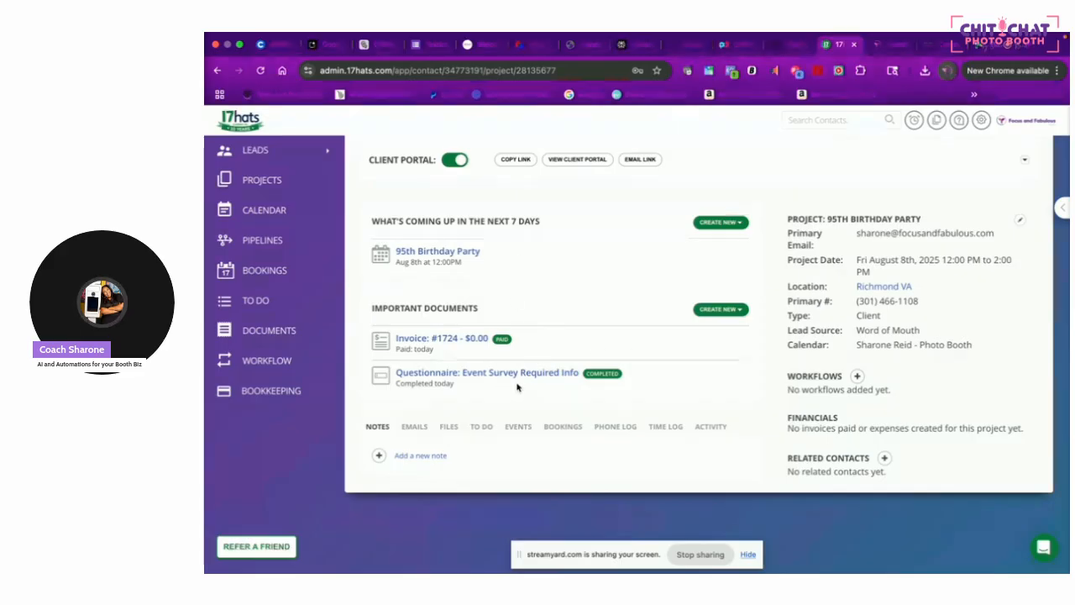
Bring up the 'Gina – The Focus & Fabulous Event Assistant' GPT in ChatGPT
left_click(794, 46)
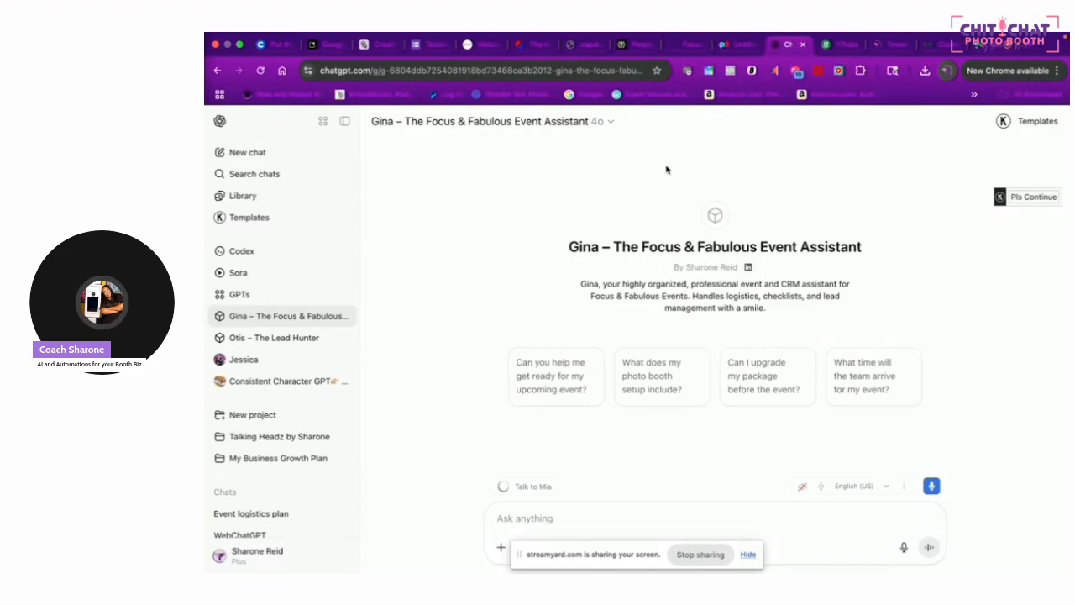
Draft 'Good Morning Gina, Here is our next event!' to Gina, then return to 17hats
left_click(571, 523)
type("Good Morn")
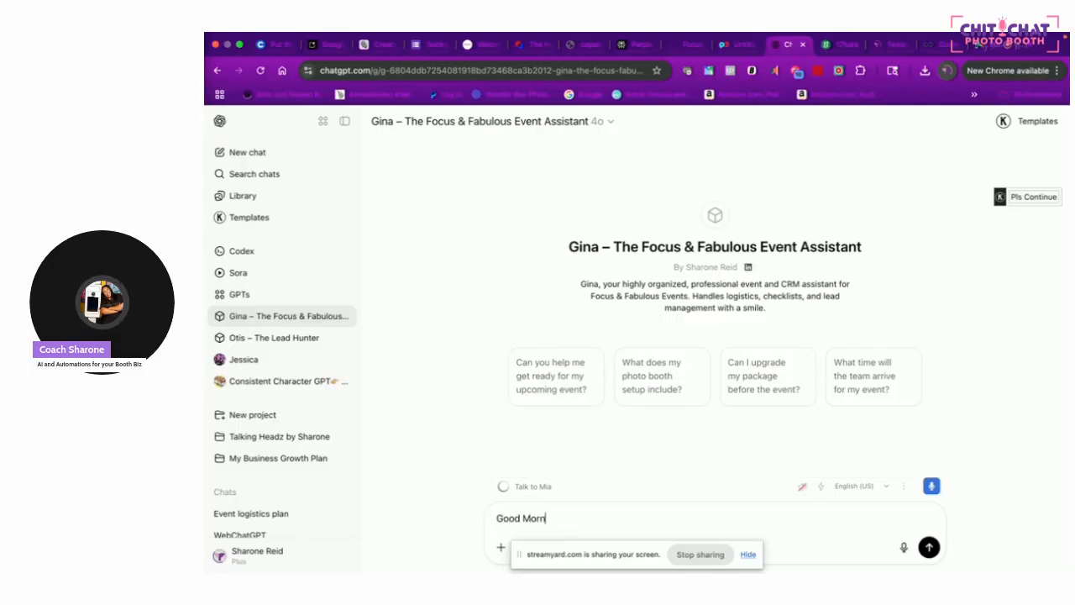
type("ing Gina, Here is ")
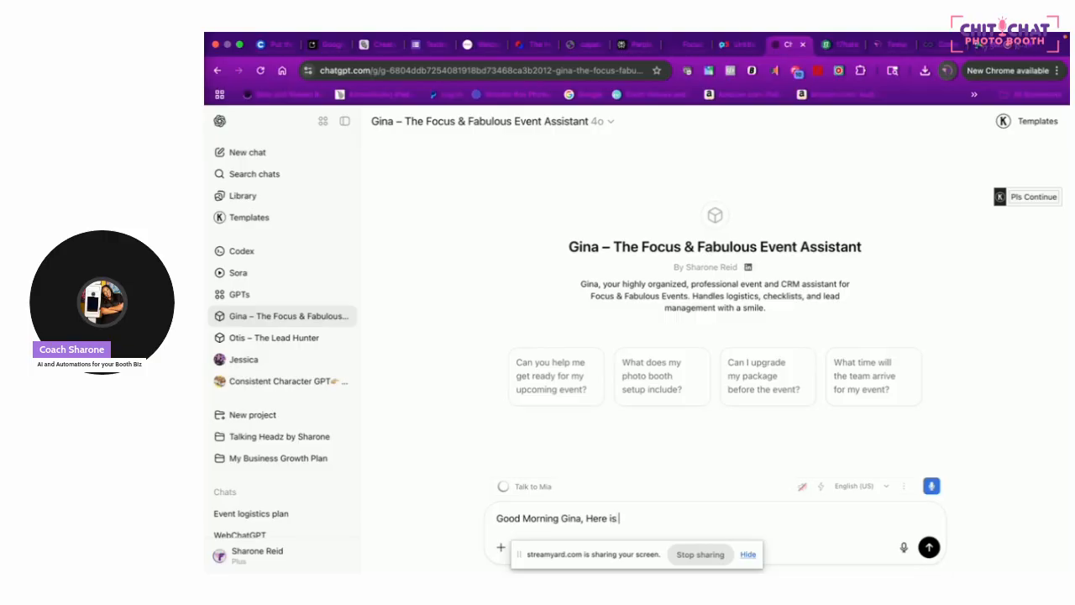
type("our next event!")
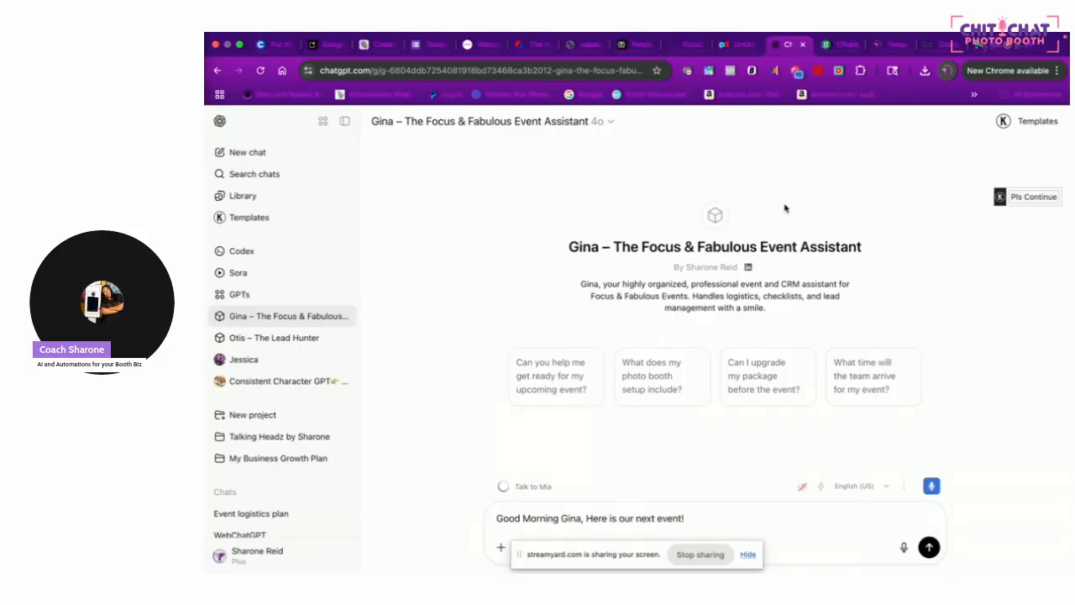
left_click(826, 46)
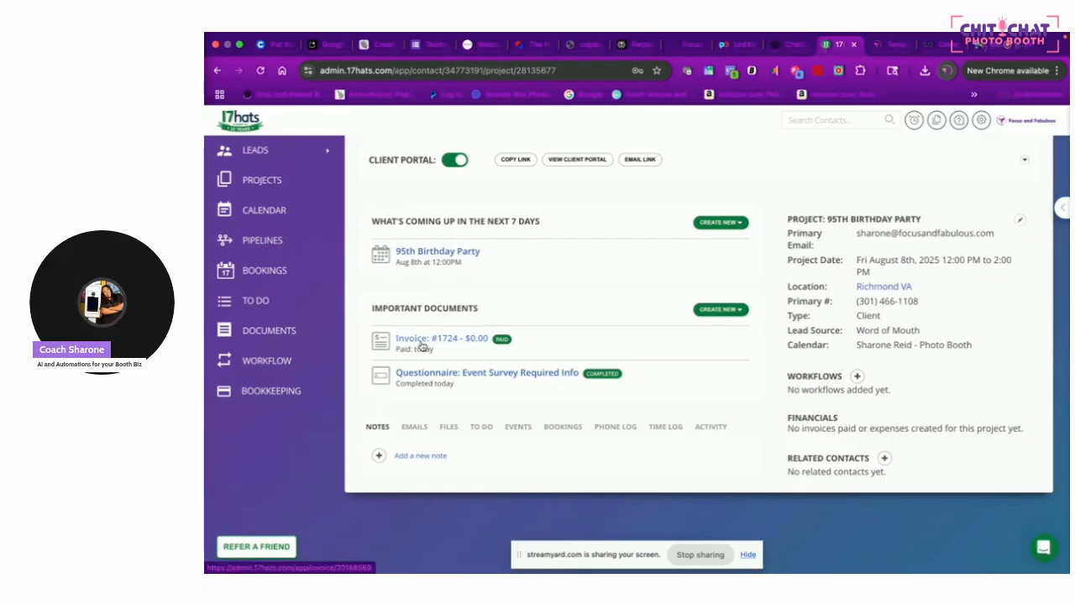
Copy the completed questionnaire answers into the unsent ChatGPT message
left_click(428, 372)
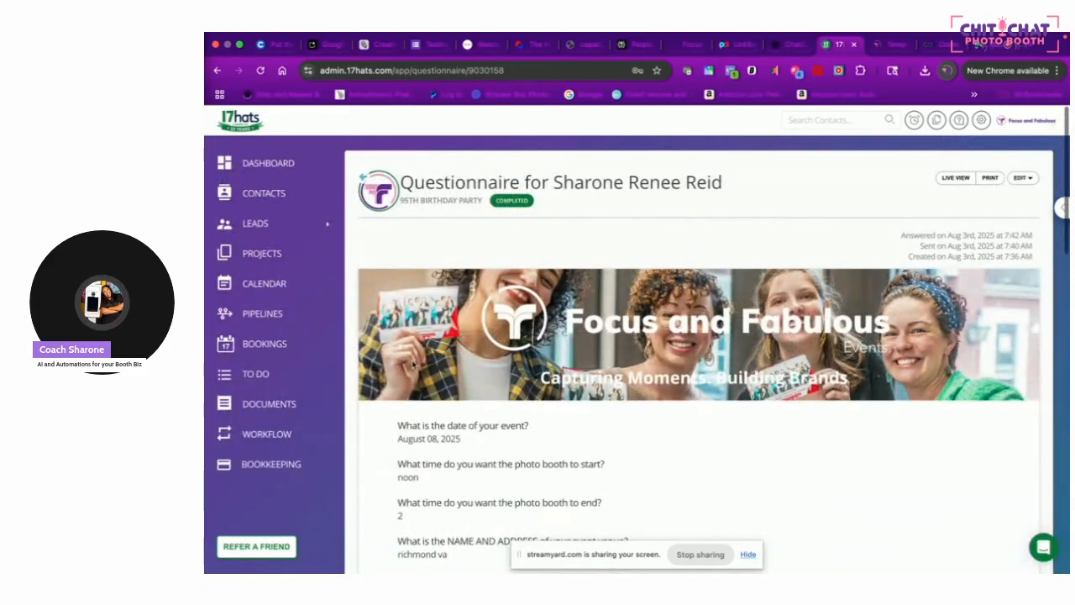
left_click_drag(397, 425, 652, 426)
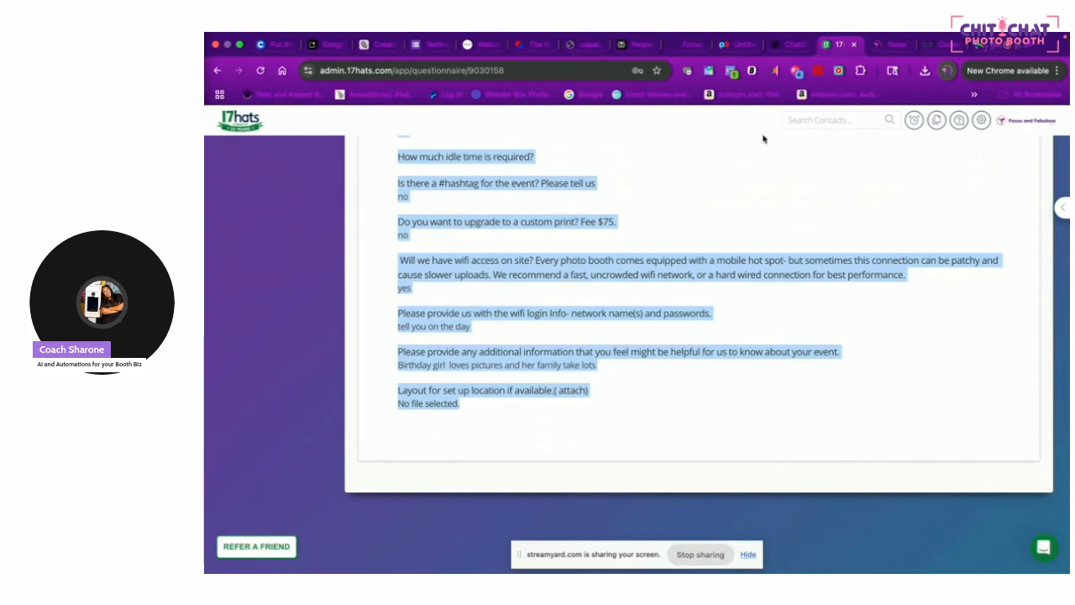
left_click(789, 51)
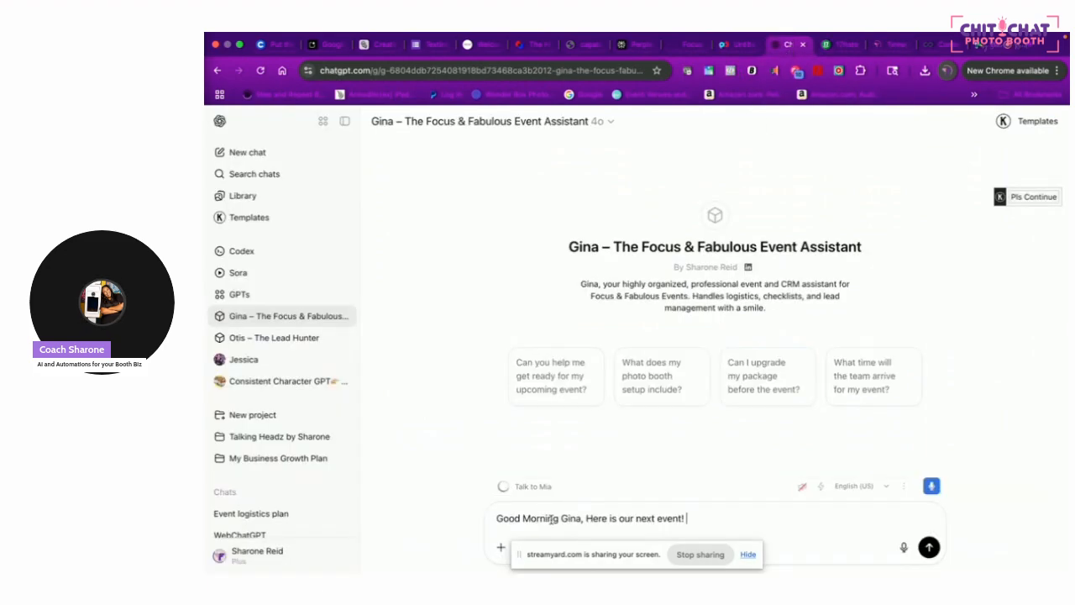
key("super+v")
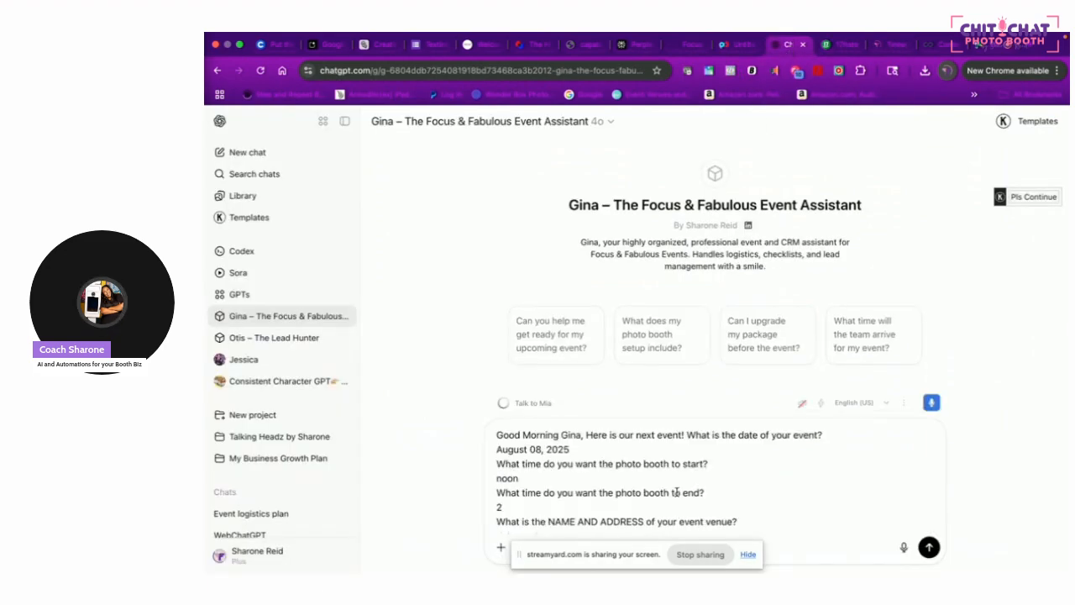
Append the paid Invoice #1724 details after the pasted questionnaire answers
left_click(844, 46)
scroll(474, 252, "up", 15)
left_click(387, 191)
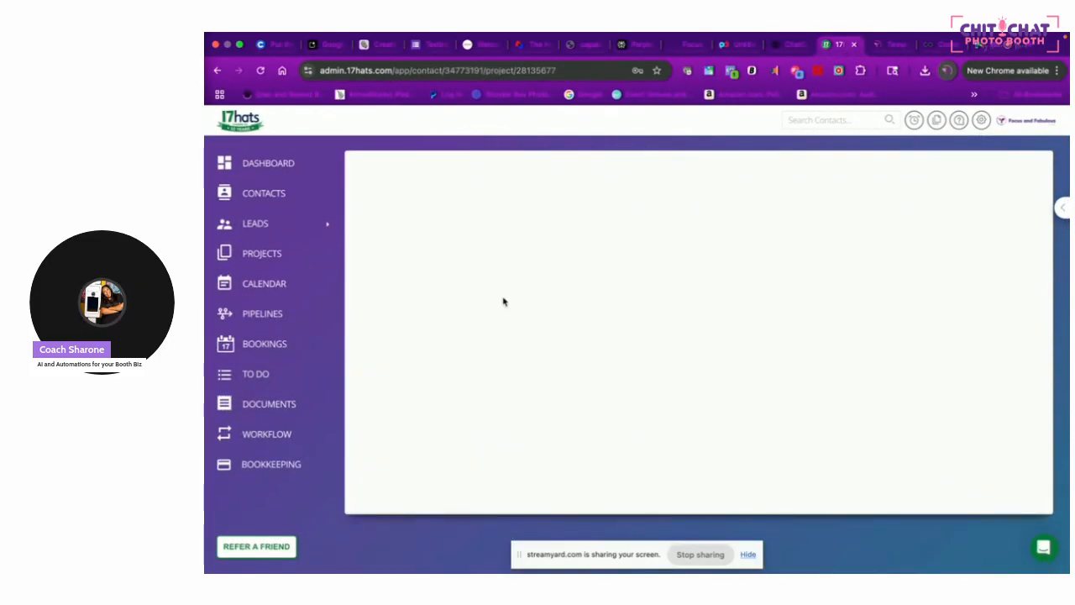
left_click(443, 413)
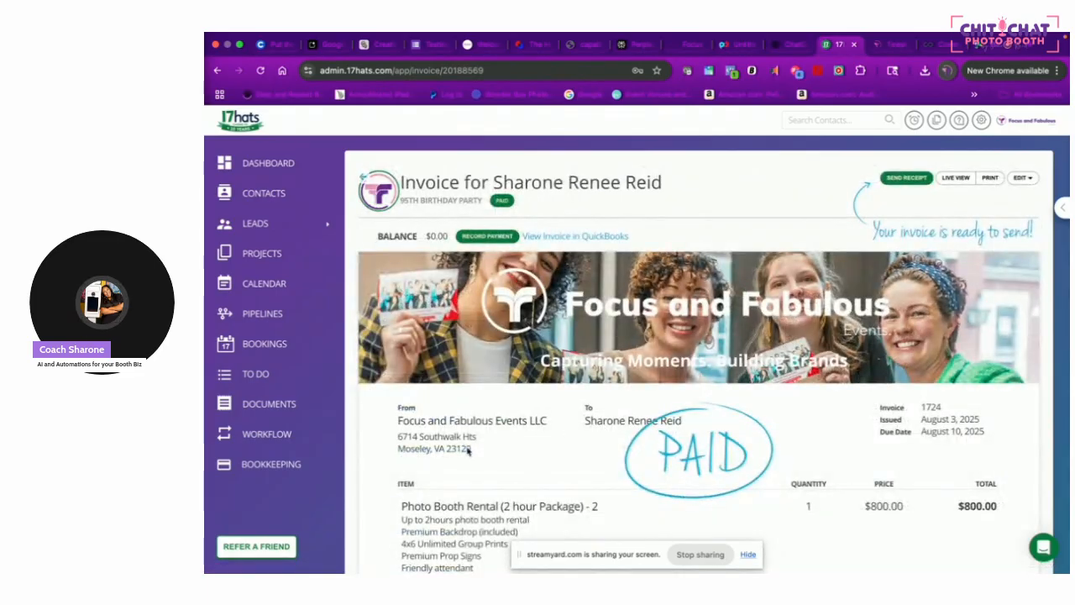
left_click_drag(395, 405, 1030, 393)
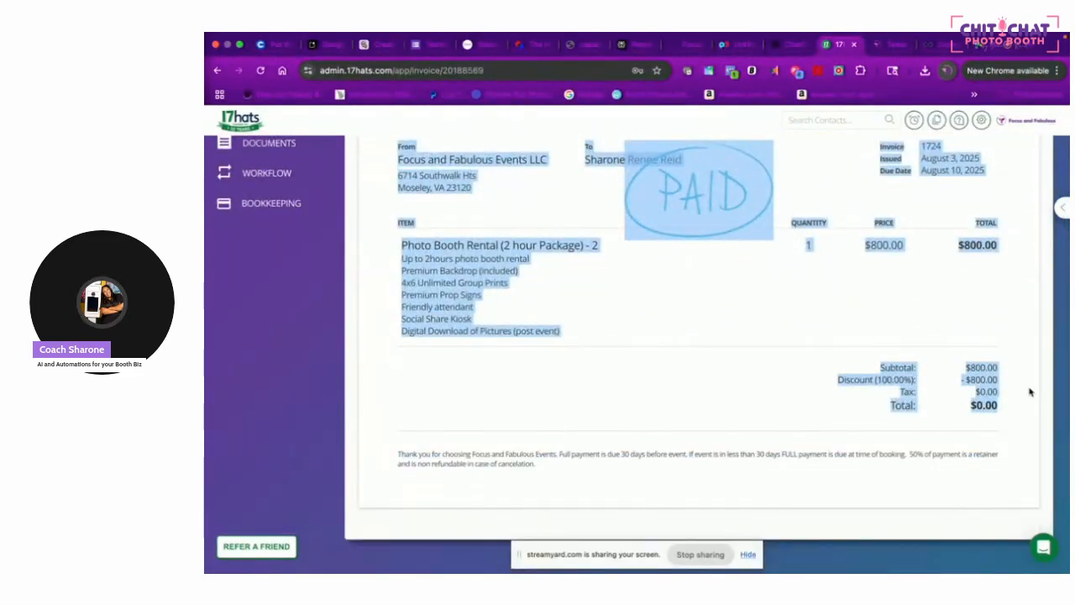
left_click(788, 44)
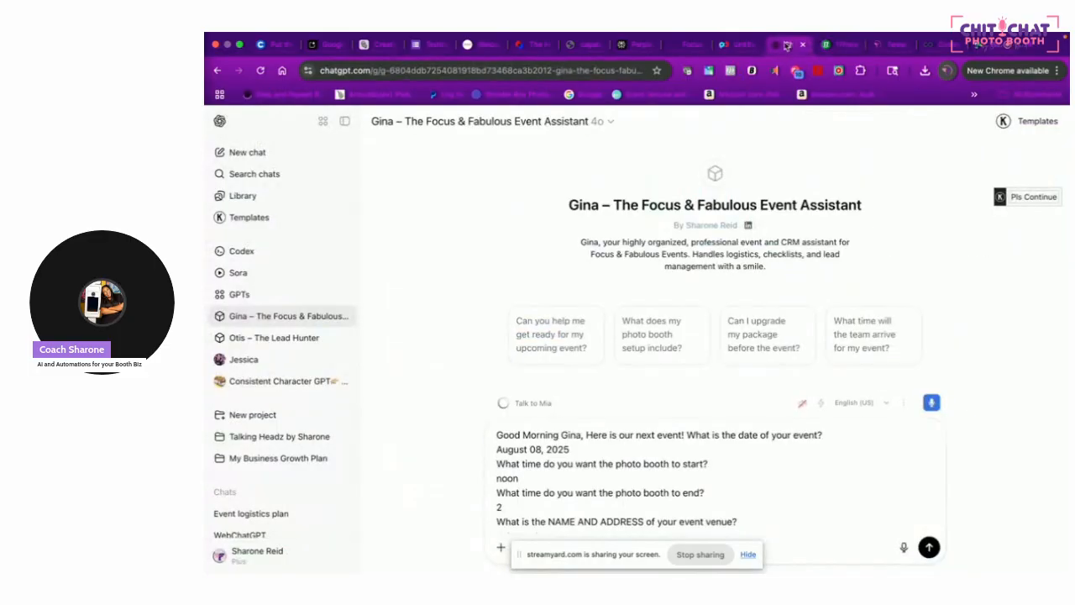
scroll(764, 499, "down", 10)
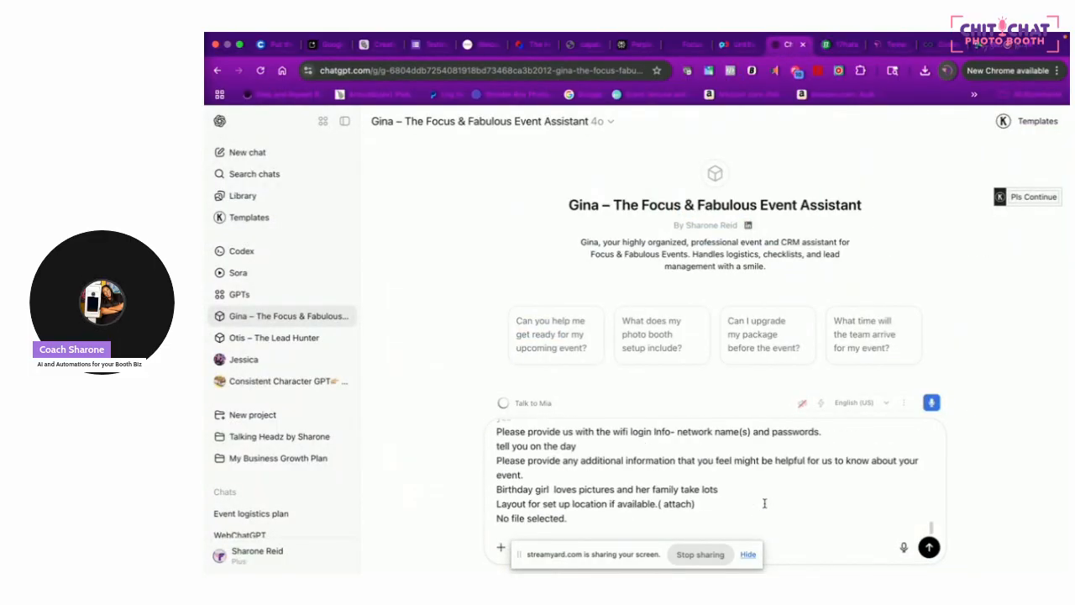
left_click(647, 521)
key("super+v")
Send the event details and read Gina's logistics plan through outdoor setup, staffing and special notes
left_click(929, 547)
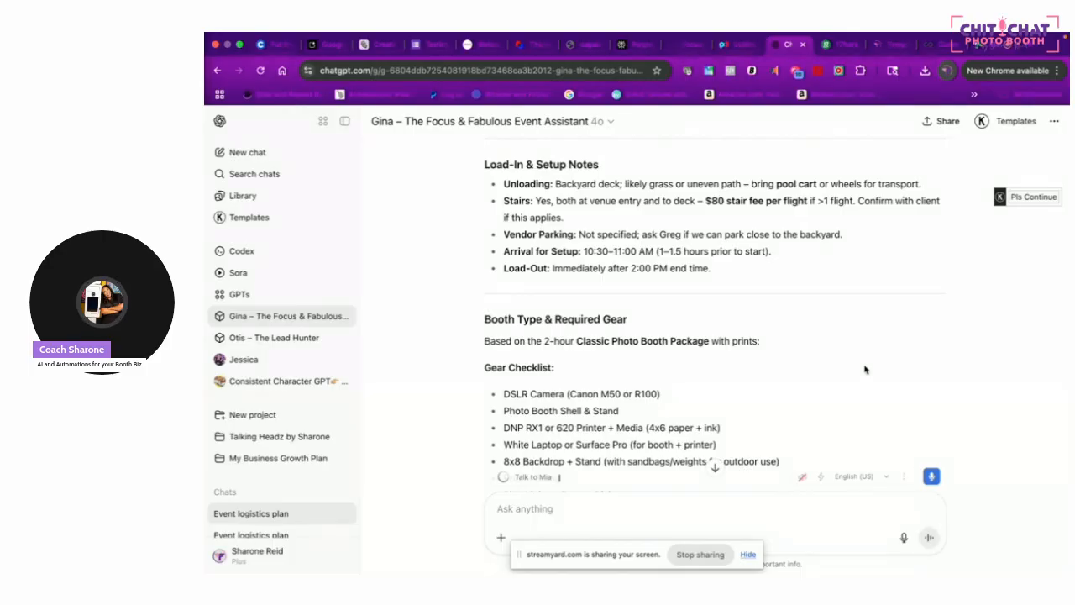
scroll(866, 369, "down", 1)
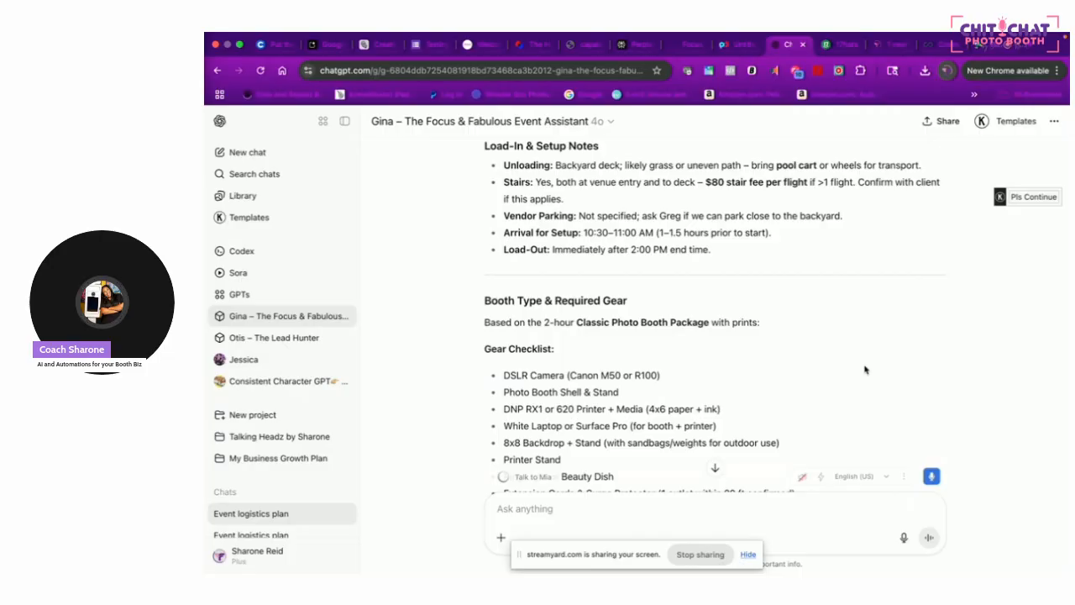
scroll(866, 370, "down", 1)
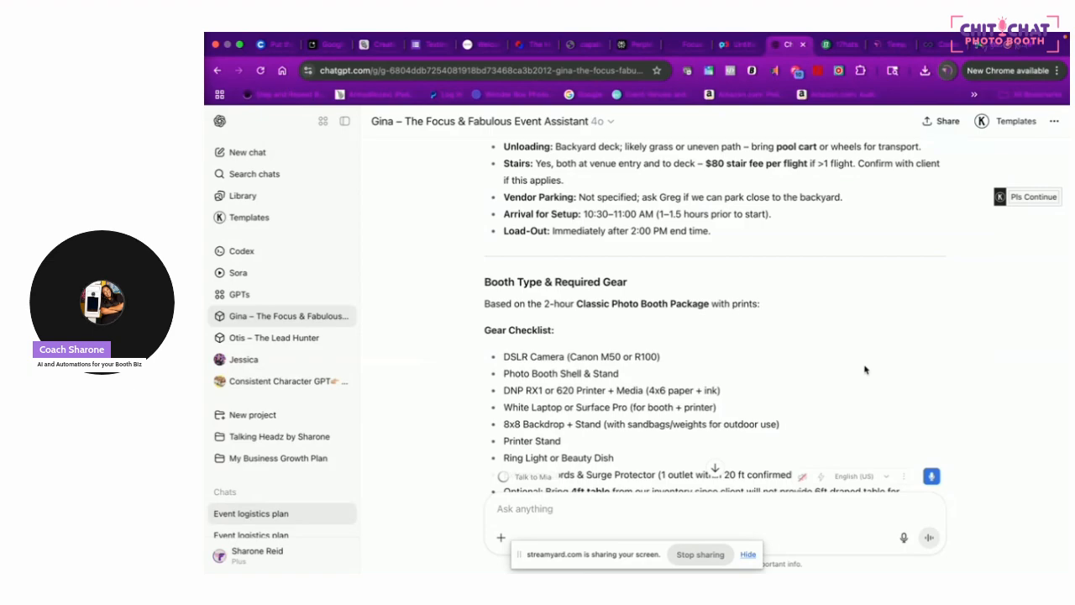
scroll(706, 281, "down", 1)
scroll(706, 281, "down", 1)
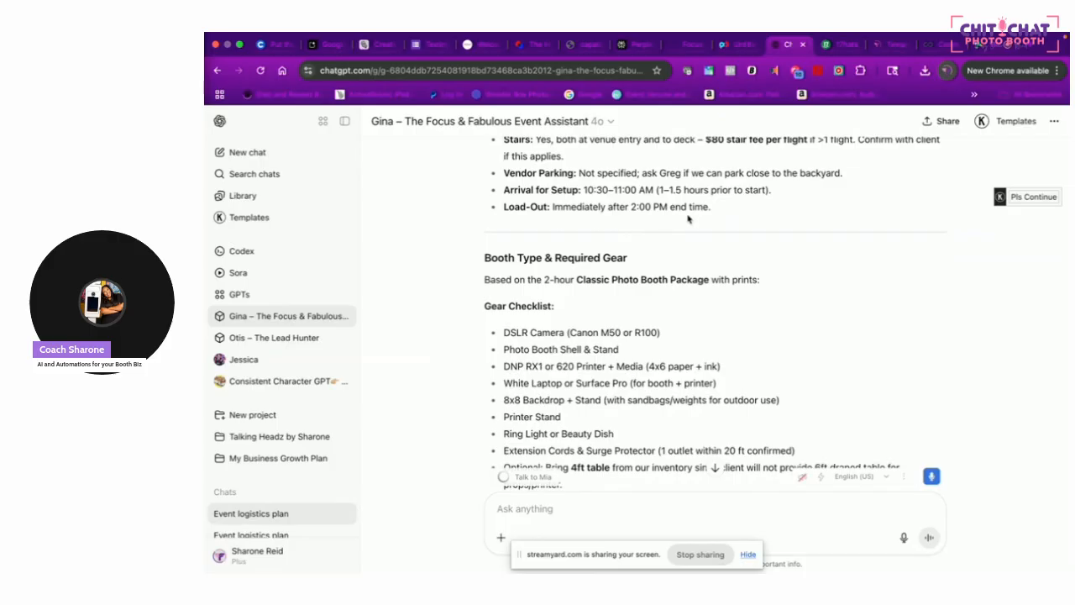
scroll(688, 220, "down", 2)
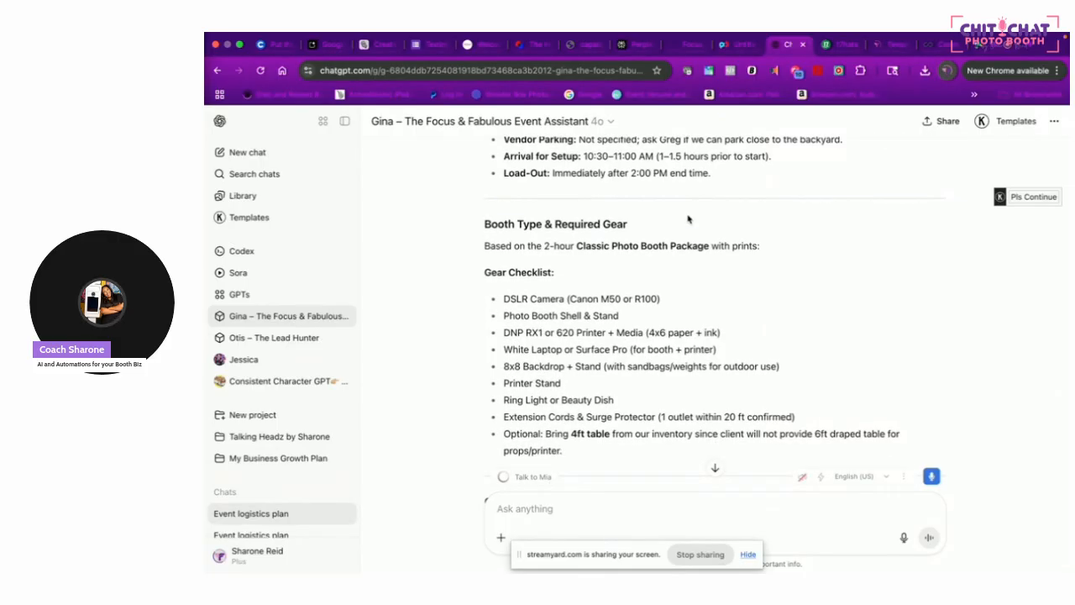
scroll(687, 212, "down", 1)
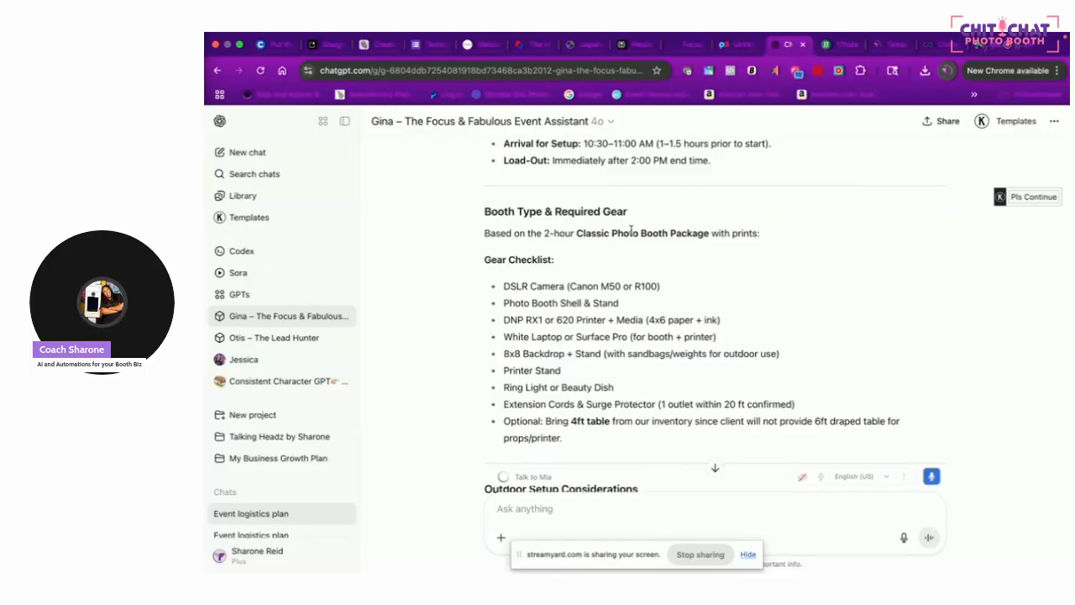
scroll(609, 314, "down", 2)
scroll(609, 314, "down", 1)
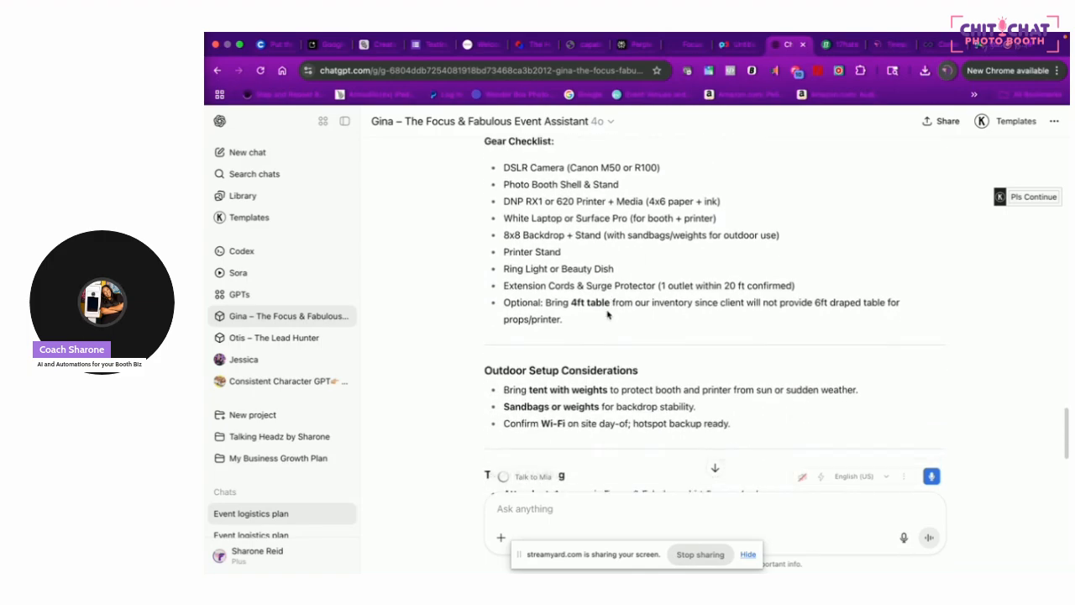
scroll(609, 313, "up", 1)
scroll(608, 314, "down", 2)
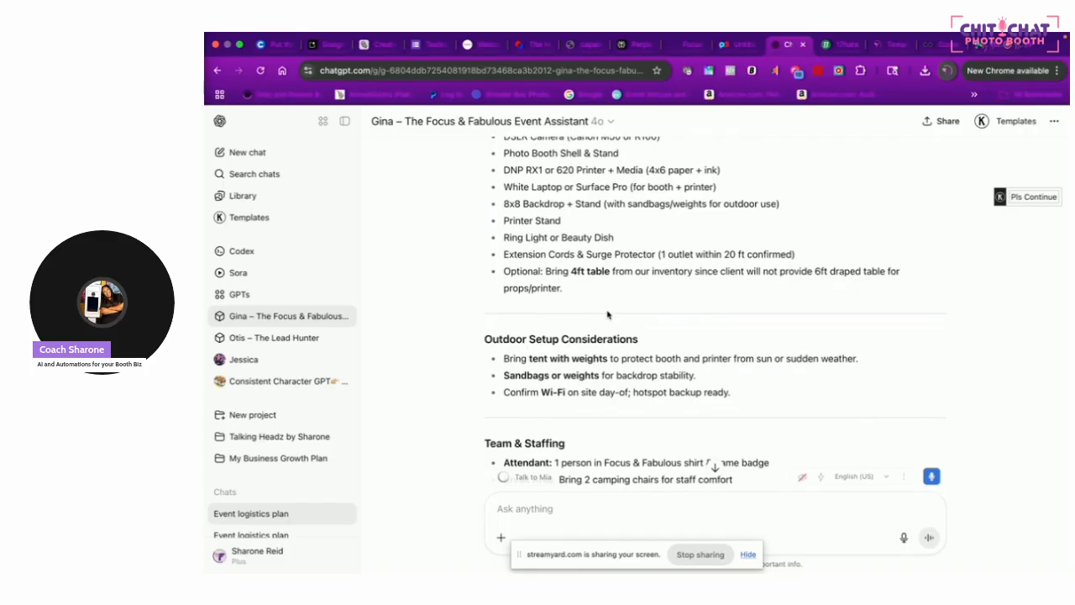
scroll(607, 312, "down", 3)
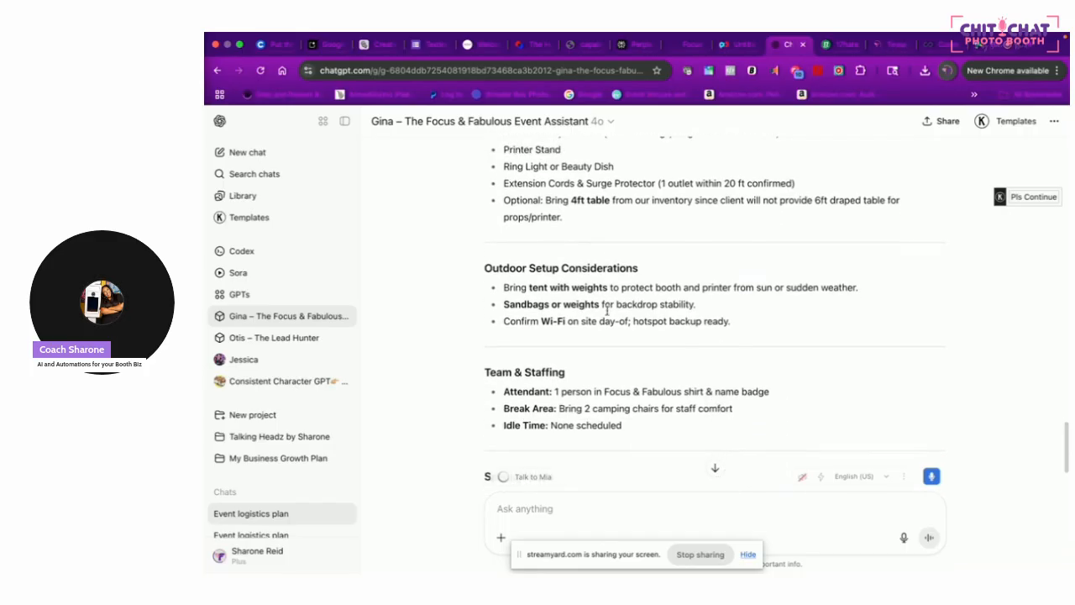
scroll(607, 313, "down", 1)
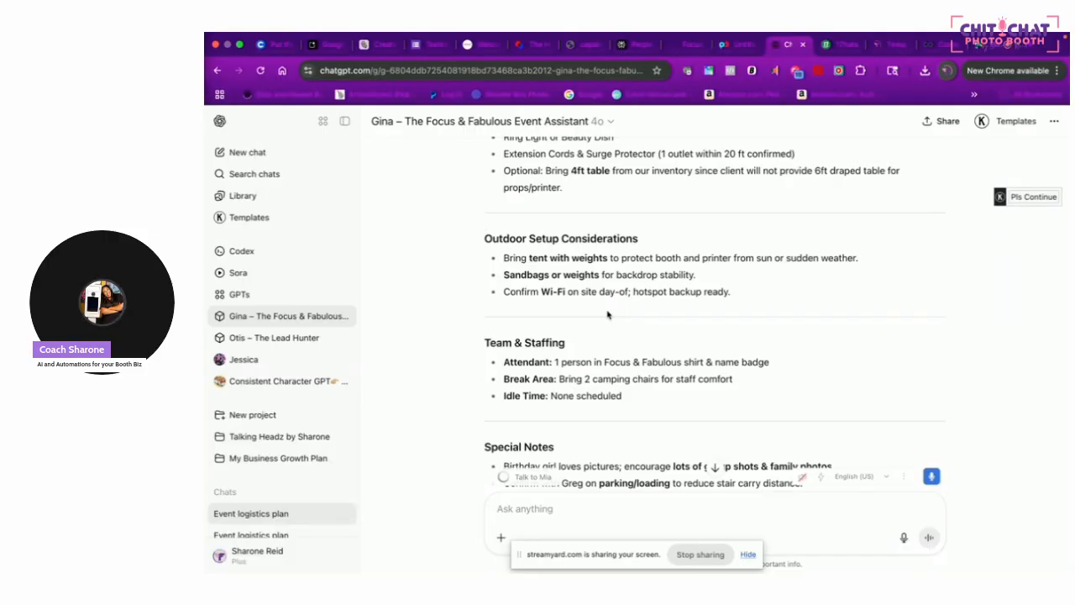
Scroll through the finished August 8, 2025 logistics plan from Event Overview to Pre-Event To-Do
scroll(608, 314, "down", 1)
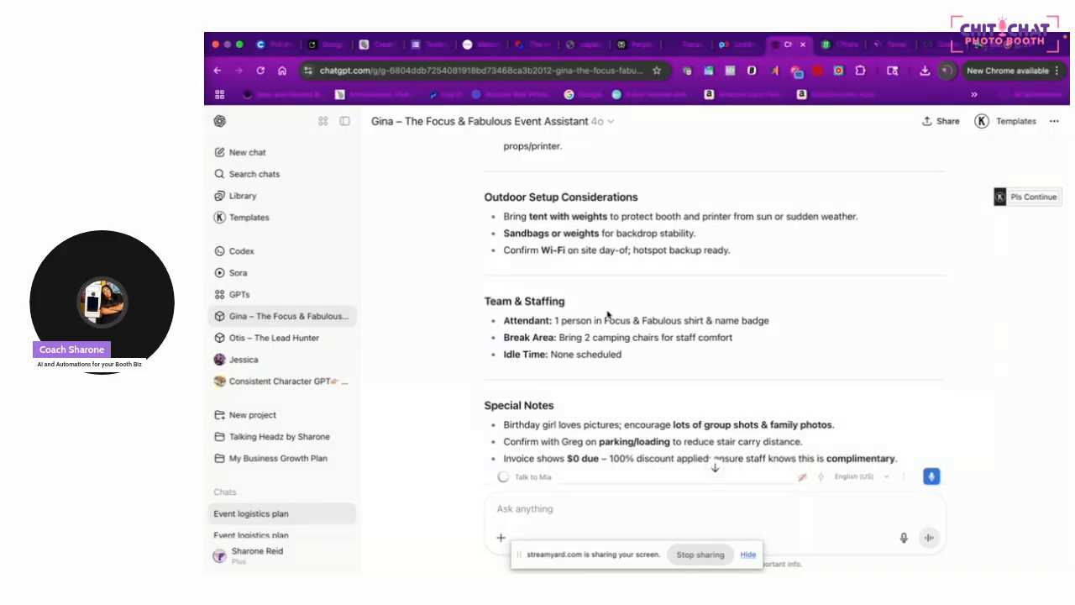
scroll(607, 315, "down", 2)
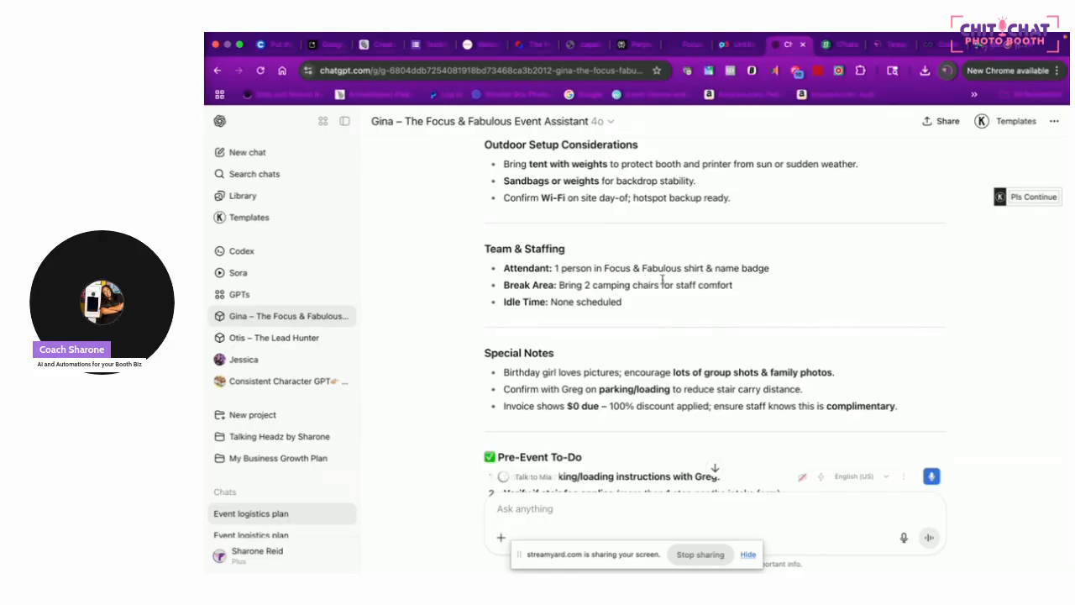
scroll(662, 279, "down", 1)
scroll(663, 279, "up", 2)
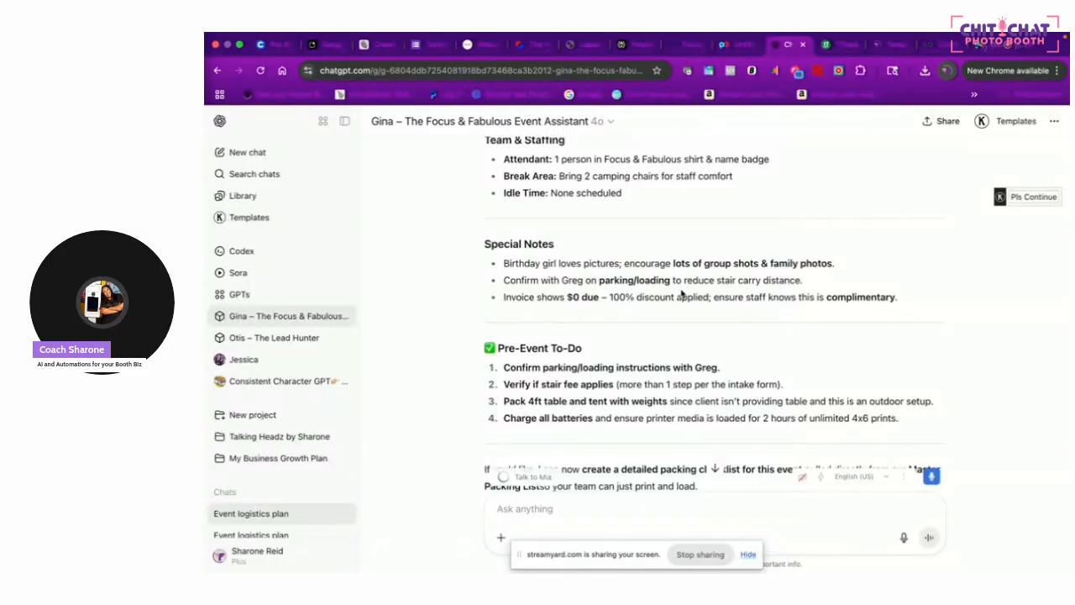
scroll(682, 293, "down", 1)
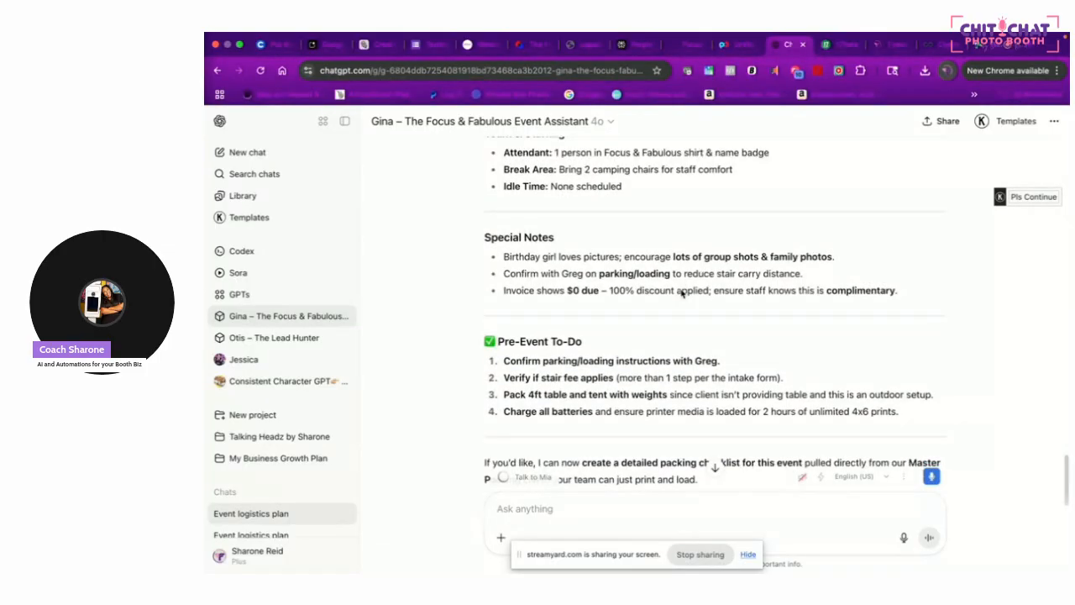
scroll(682, 293, "down", 2)
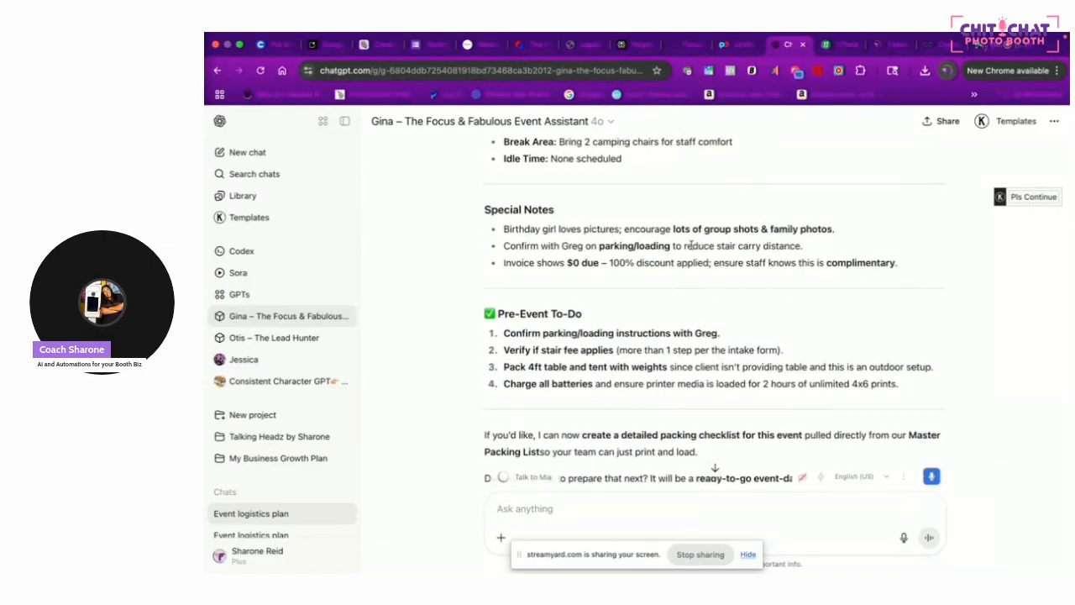
scroll(689, 244, "down", 5)
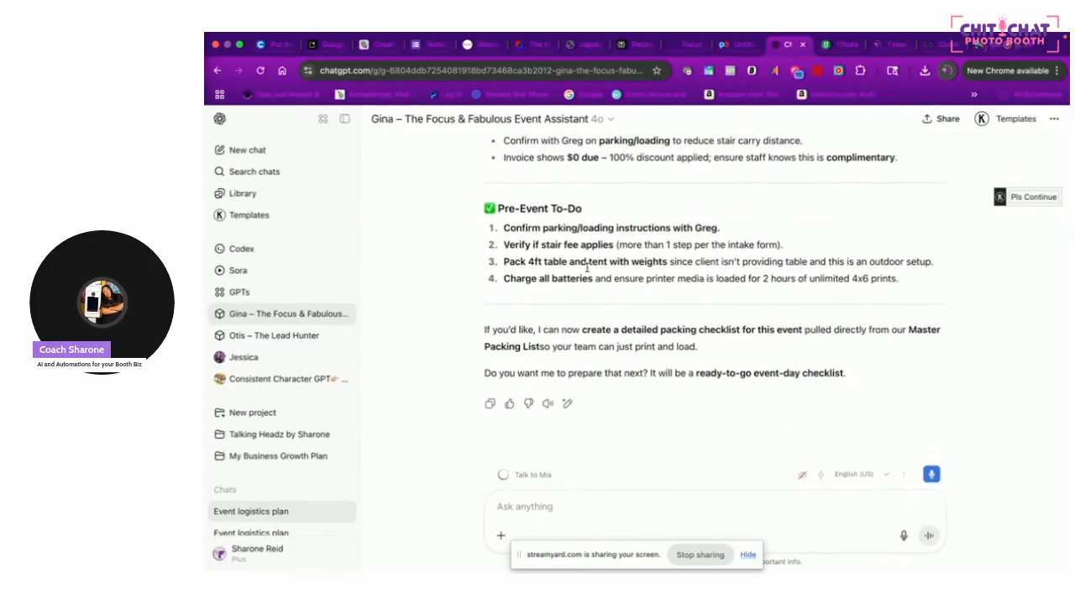
scroll(587, 267, "up", 10)
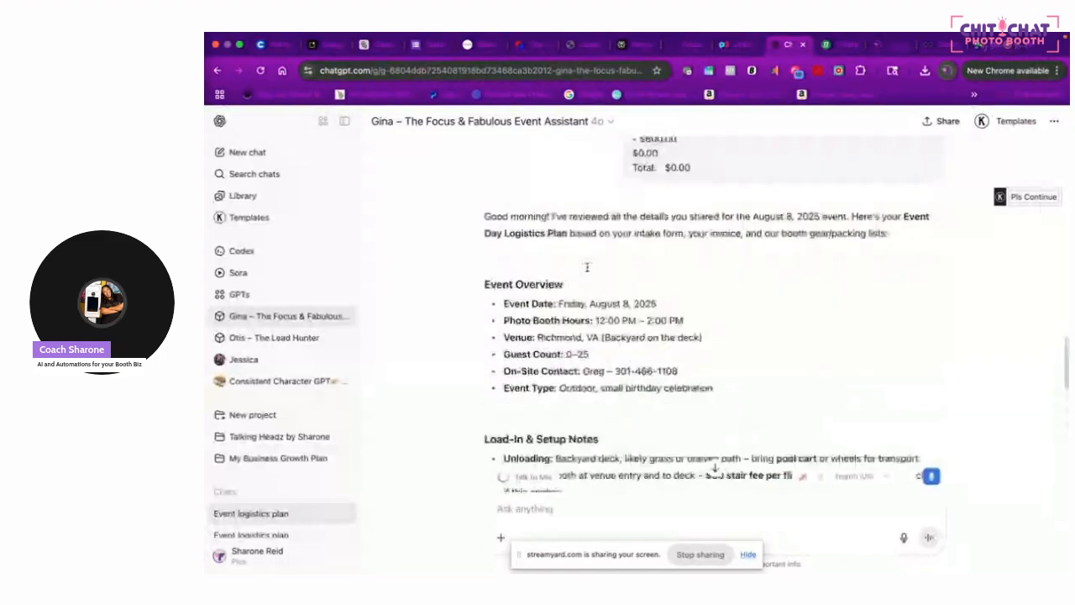
scroll(587, 268, "down", 5)
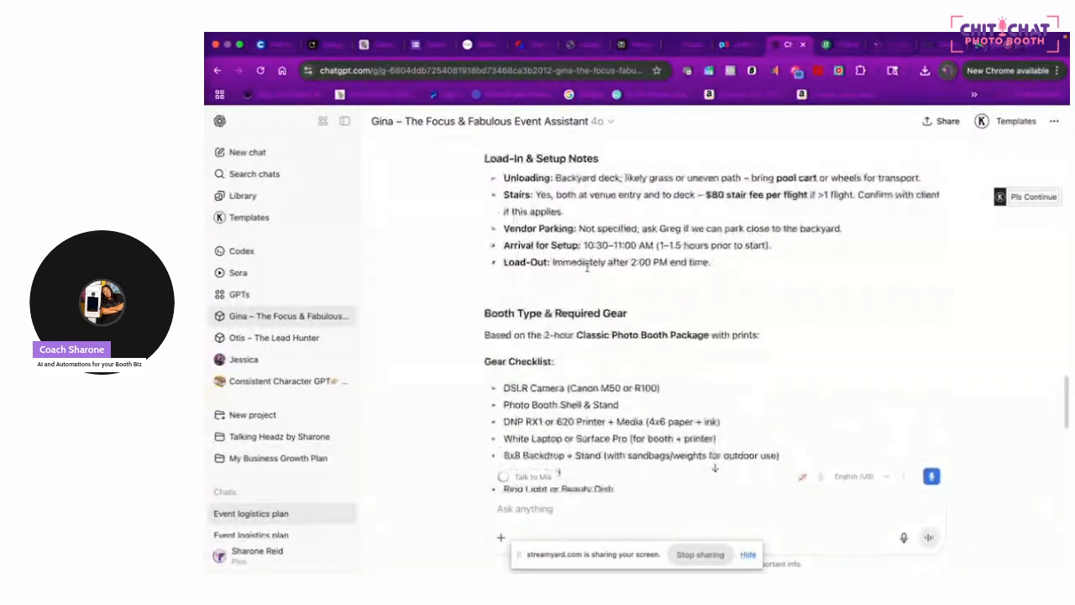
scroll(587, 267, "down", 5)
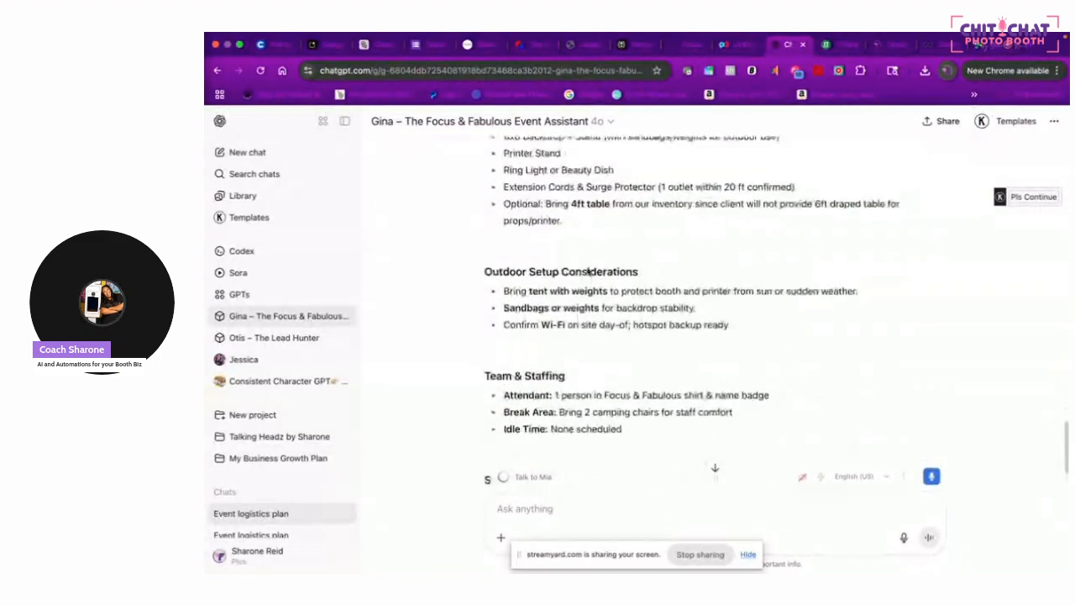
scroll(587, 270, "down", 3)
scroll(588, 271, "up", 1)
scroll(588, 270, "up", 1)
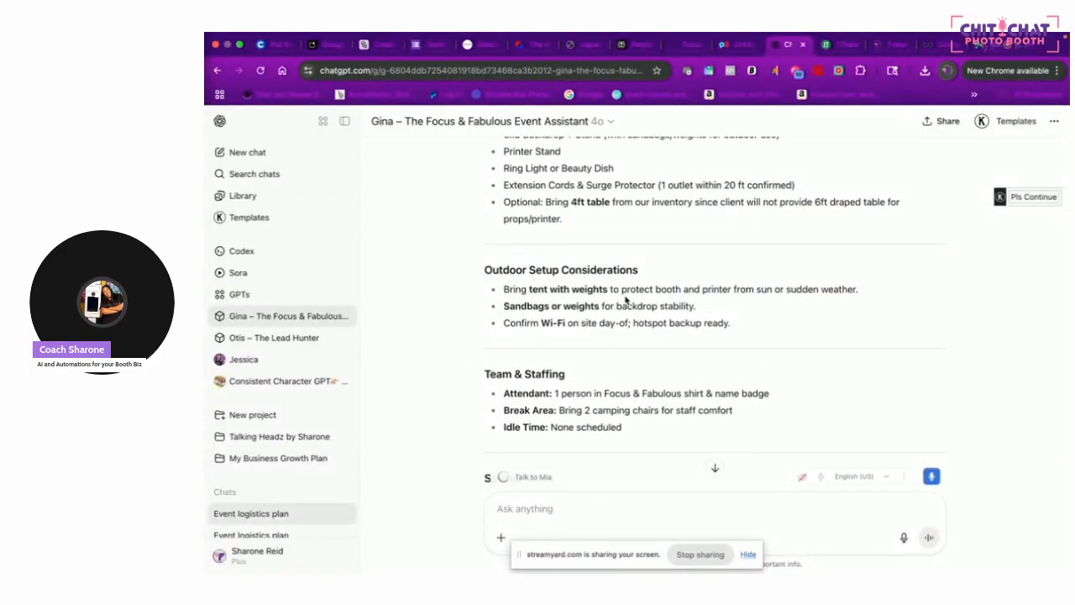
Request a take-along team member checklist and download Event_Team_Member_Checklist_Aug8_2025.xlsx
left_click(557, 508)
type("can yu")
type(" t")
key("BackSpace")
type("u creat")
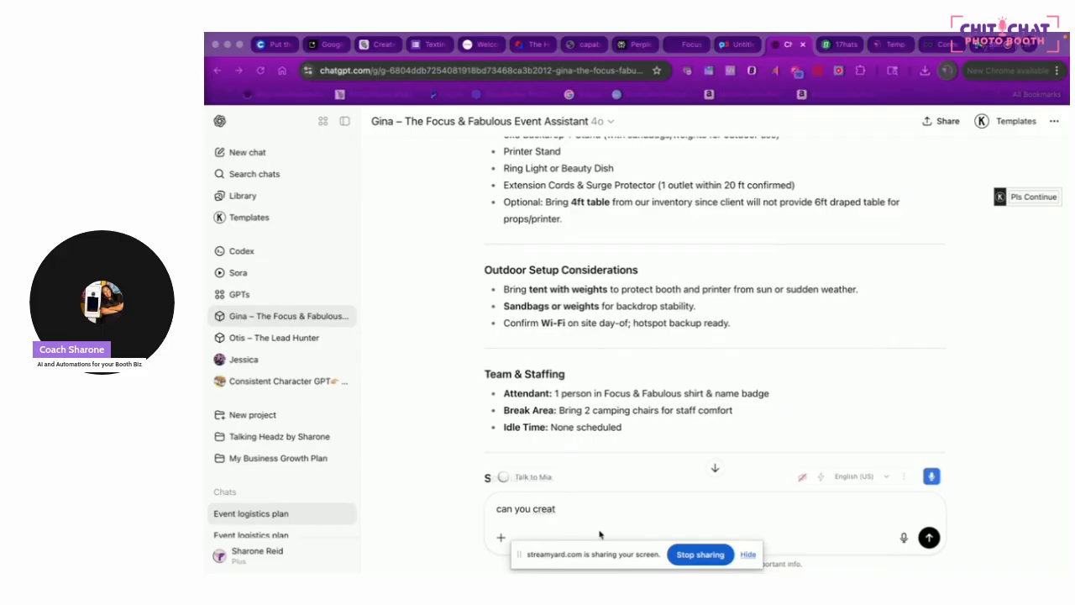
left_click(580, 512)
type("e a")
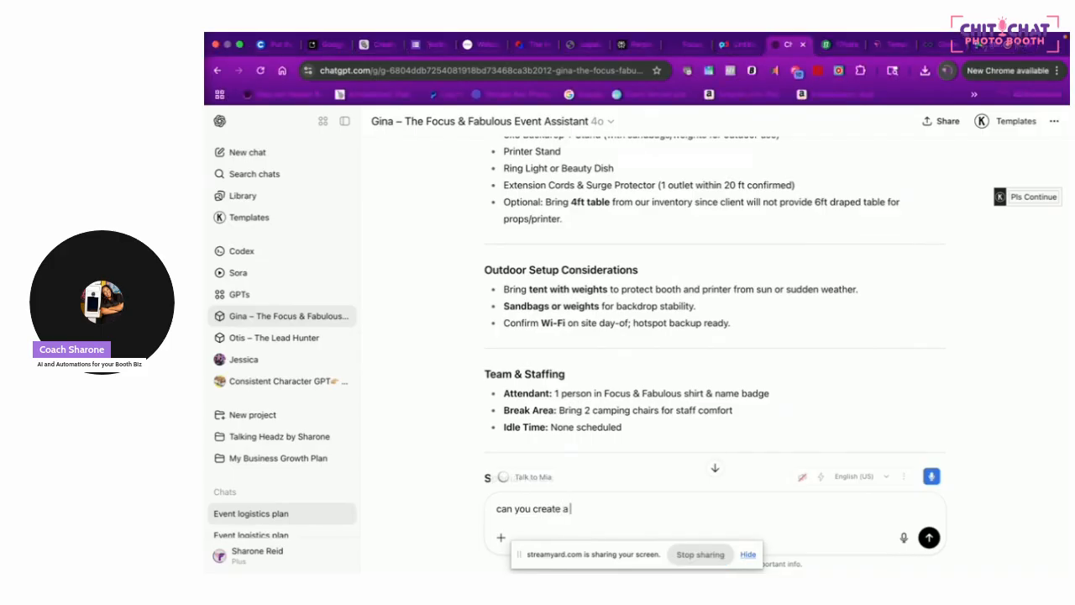
type(" team member check list that they can take with them")
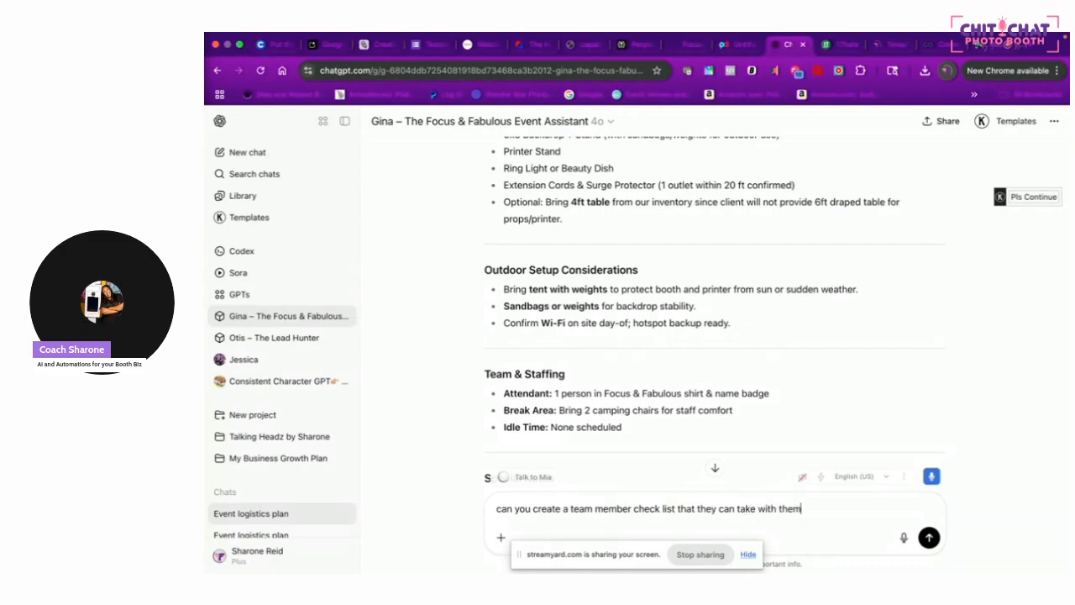
key("Return")
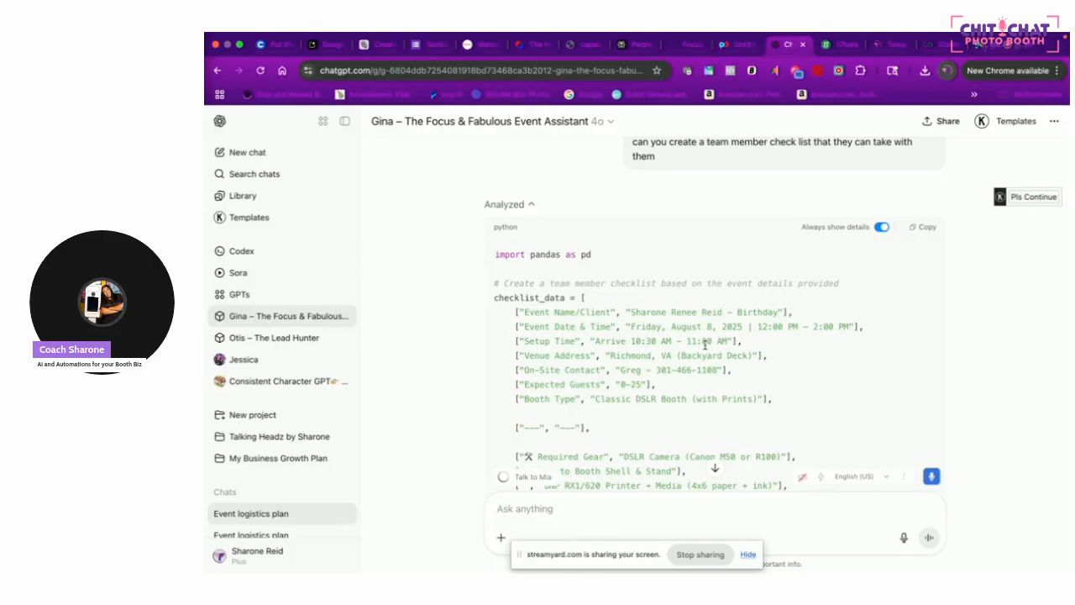
scroll(704, 345, "down", 15)
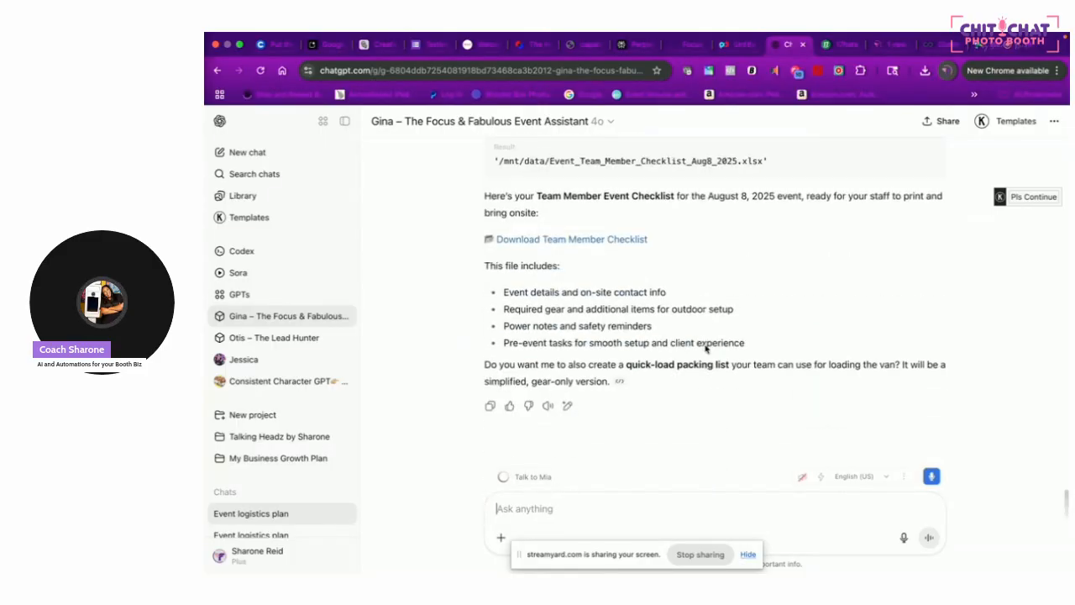
left_click(604, 240)
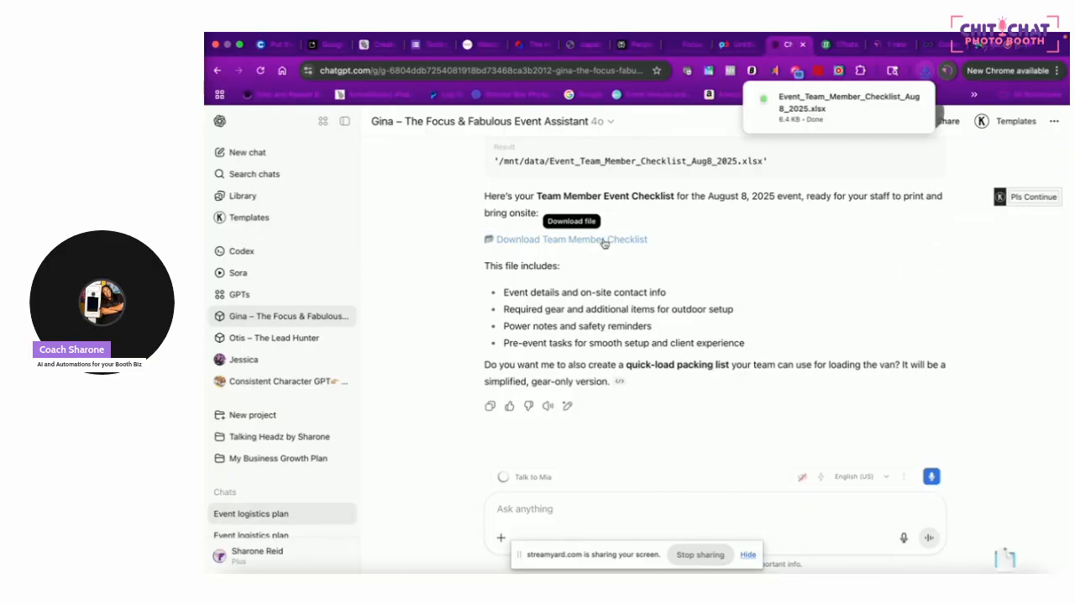
Review Event_Team_Member_Checklist_Aug8_2025 in Numbers, then return to the ChatGPT chat
left_click(853, 102)
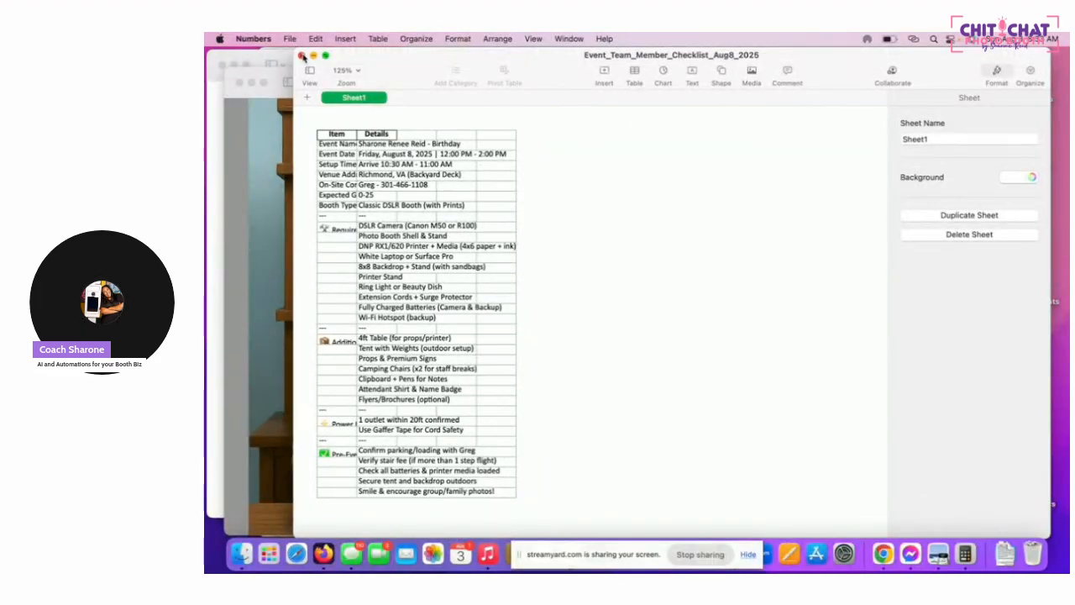
left_click(889, 561)
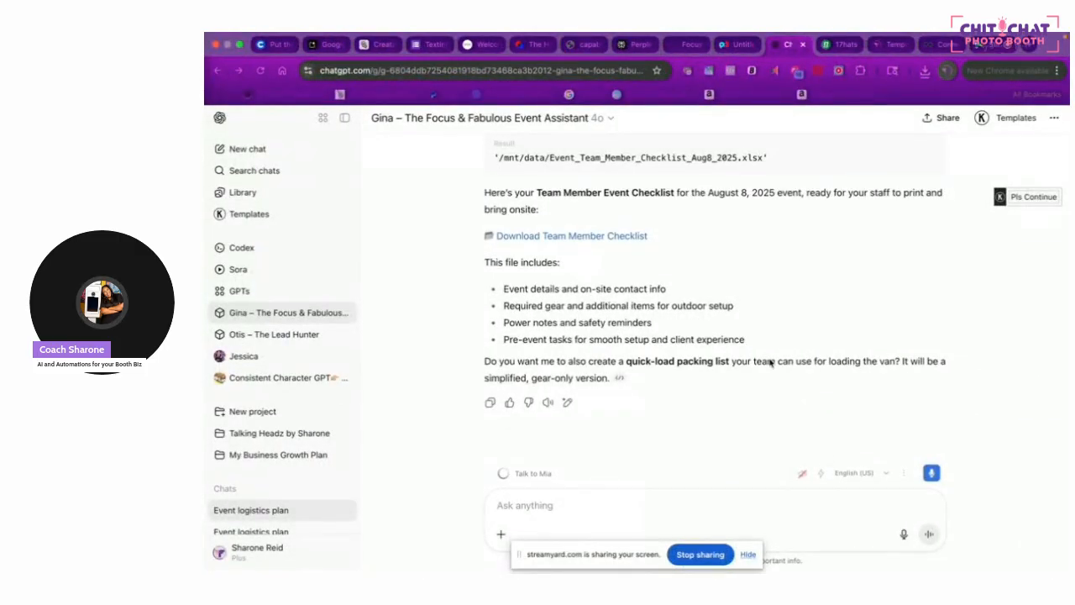
Tell Gina no PDF is needed, then start asking her to answer right in the chat
left_click(567, 511)
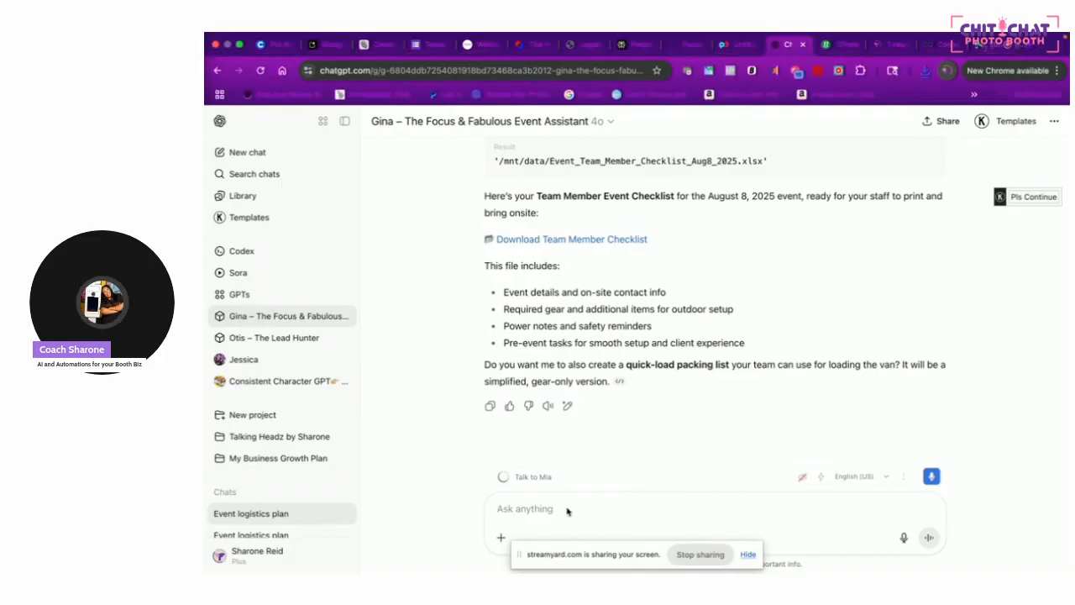
type("i do")
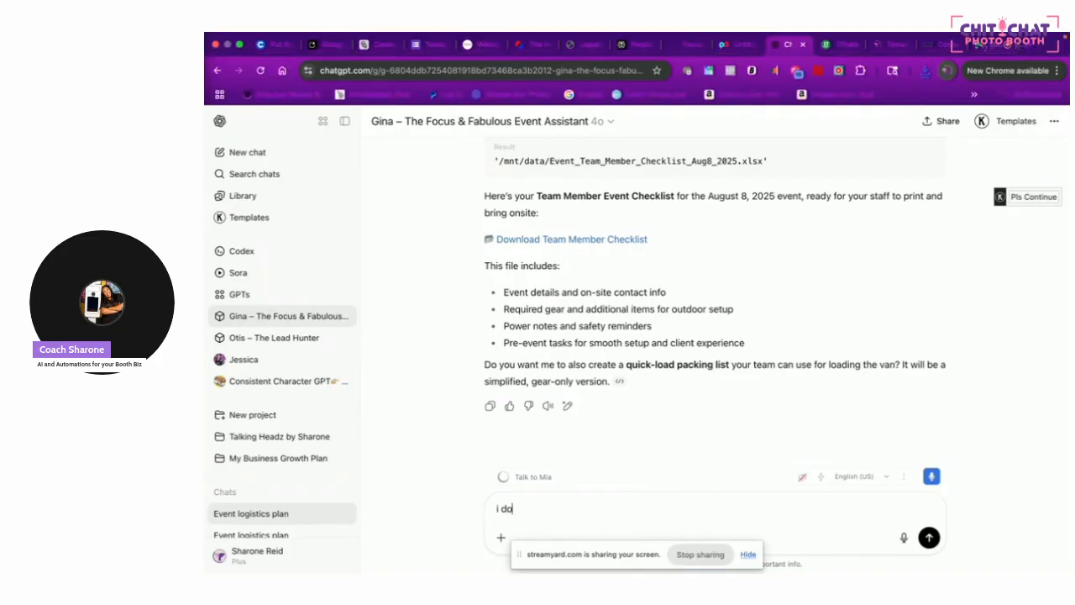
type("[tont need a pdcf")
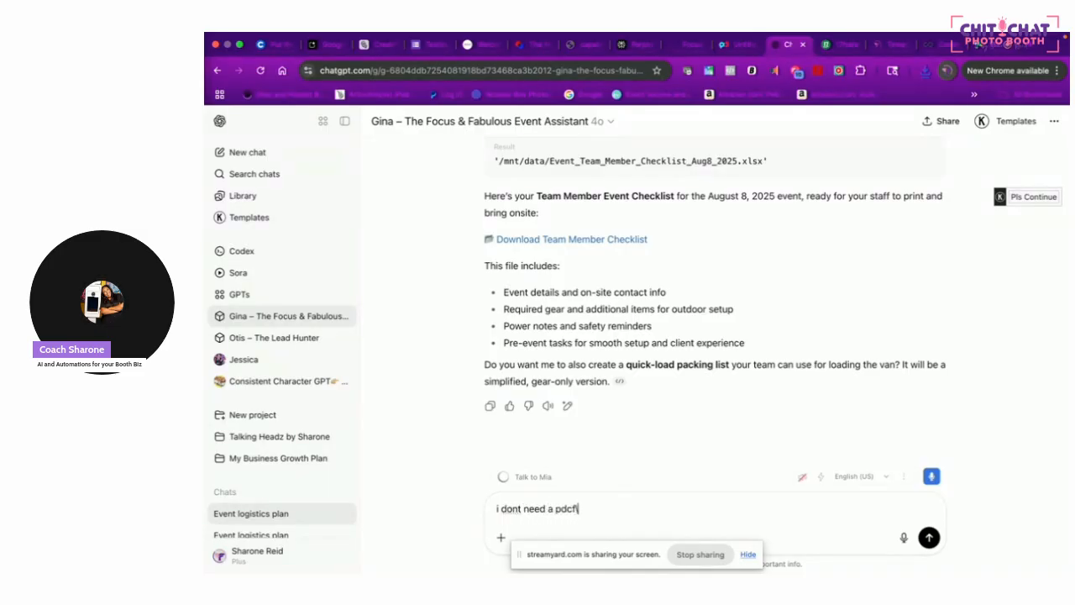
key("BackSpace")
key("Return")
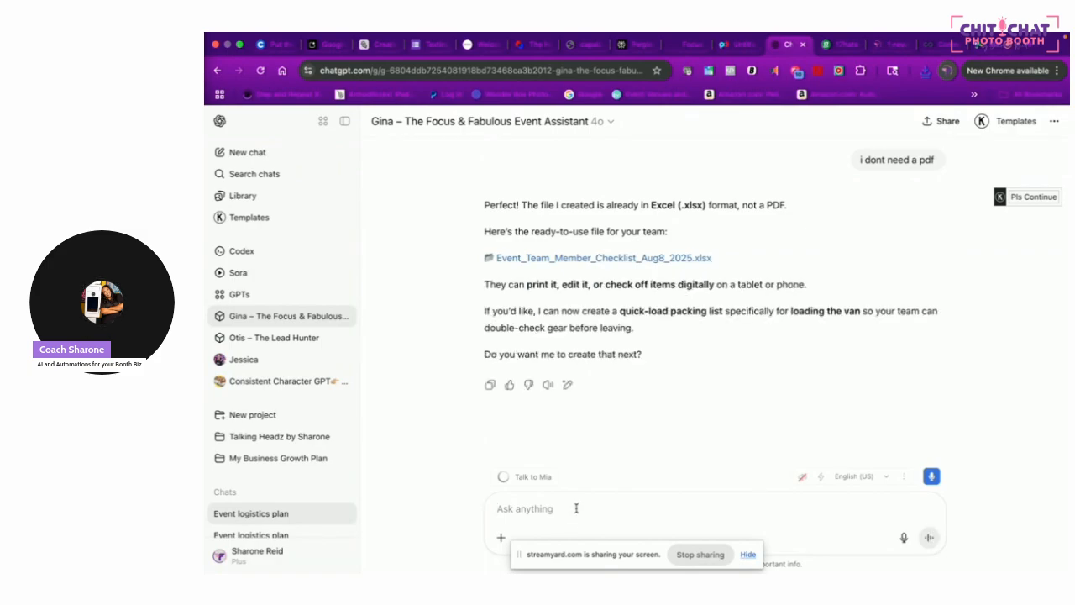
type("c")
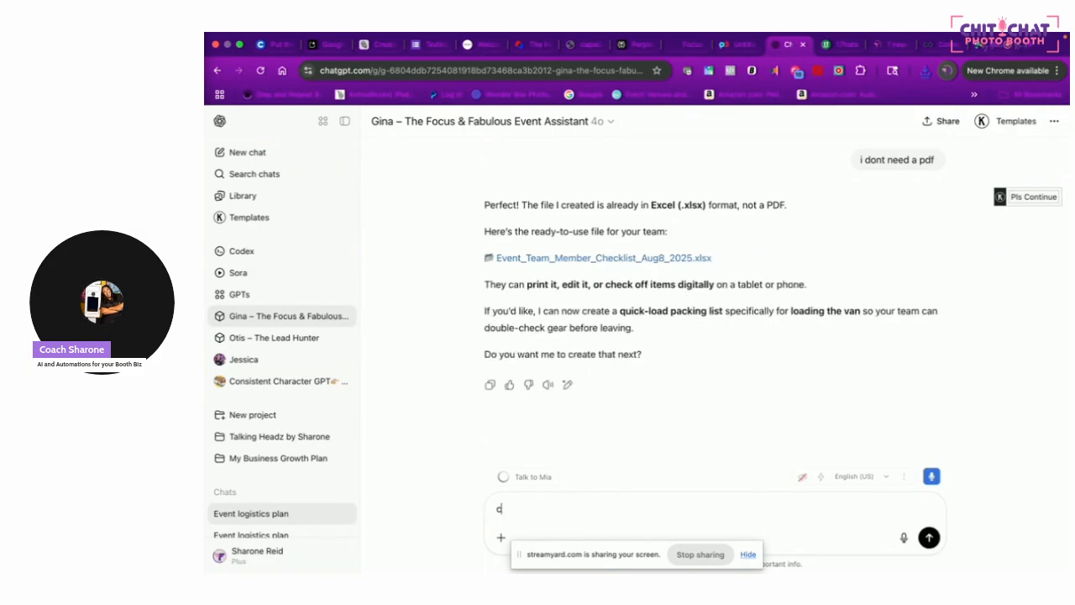
type("an you just tell here")
Get the Quick-Load Packing List written in the chat, review it, then go to Connecteam Users
key("Return")
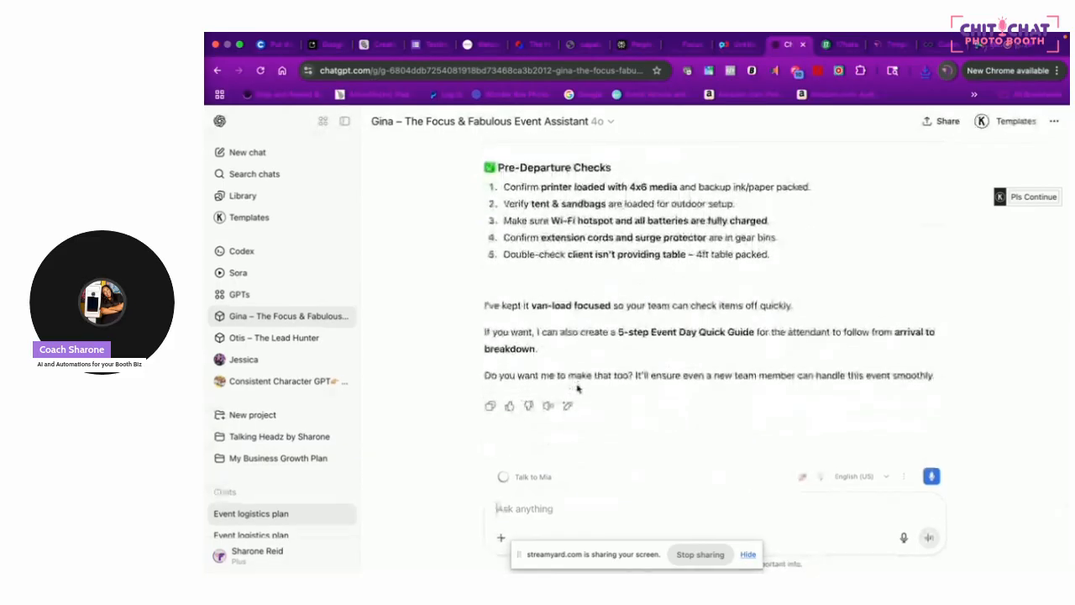
scroll(620, 305, "up", 15)
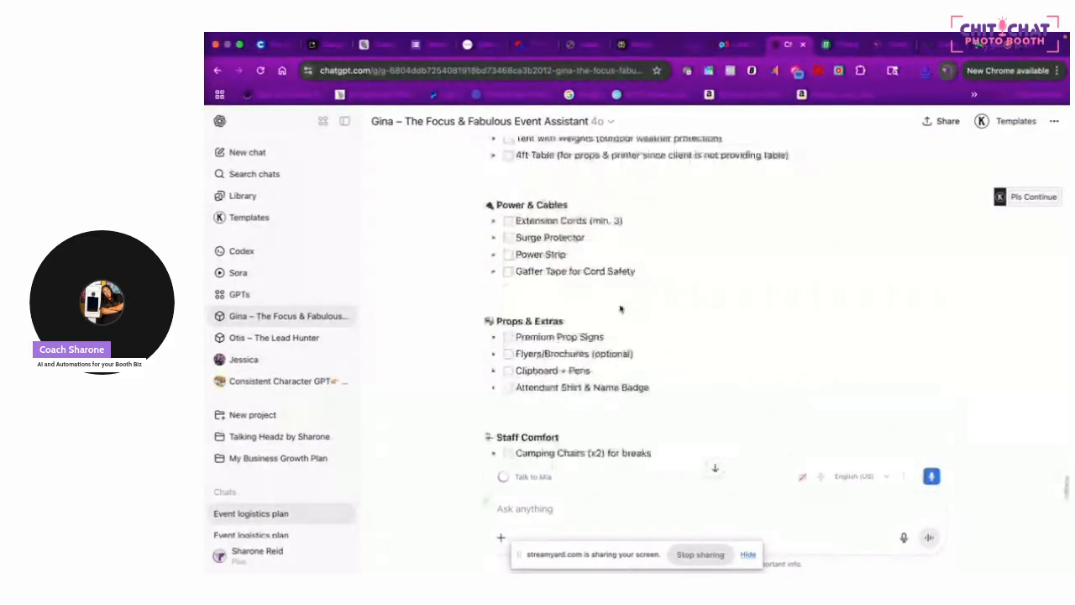
scroll(620, 307, "up", 3)
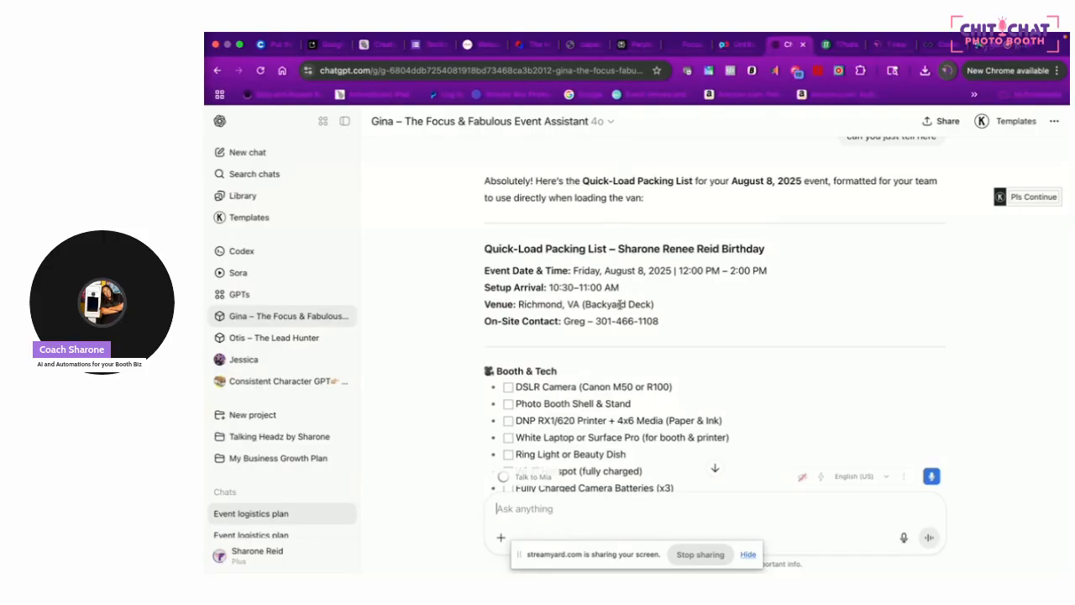
scroll(646, 322, "down", 5)
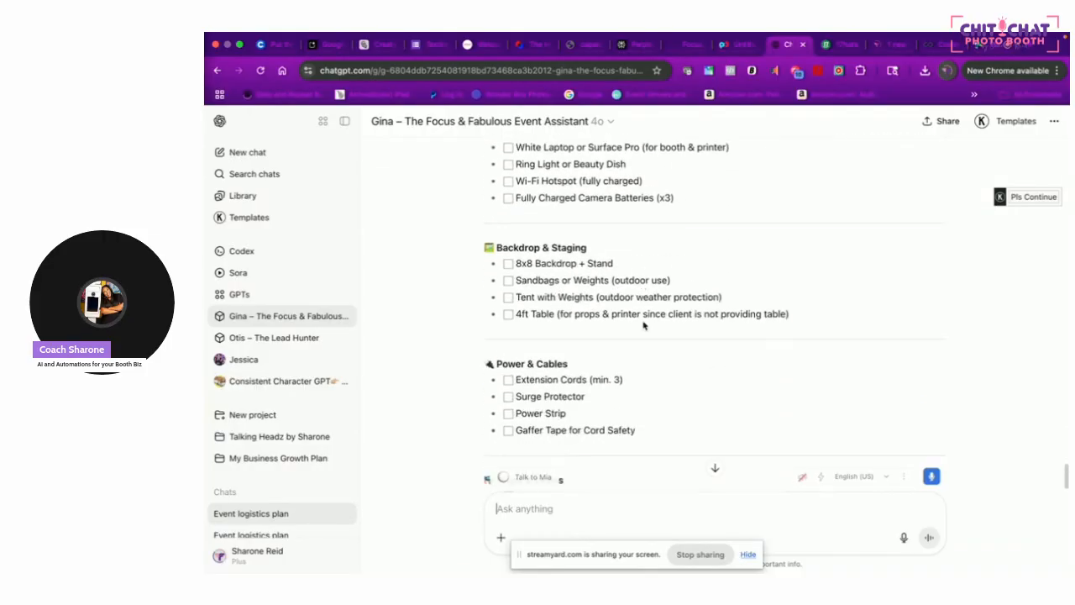
scroll(644, 324, "down", 8)
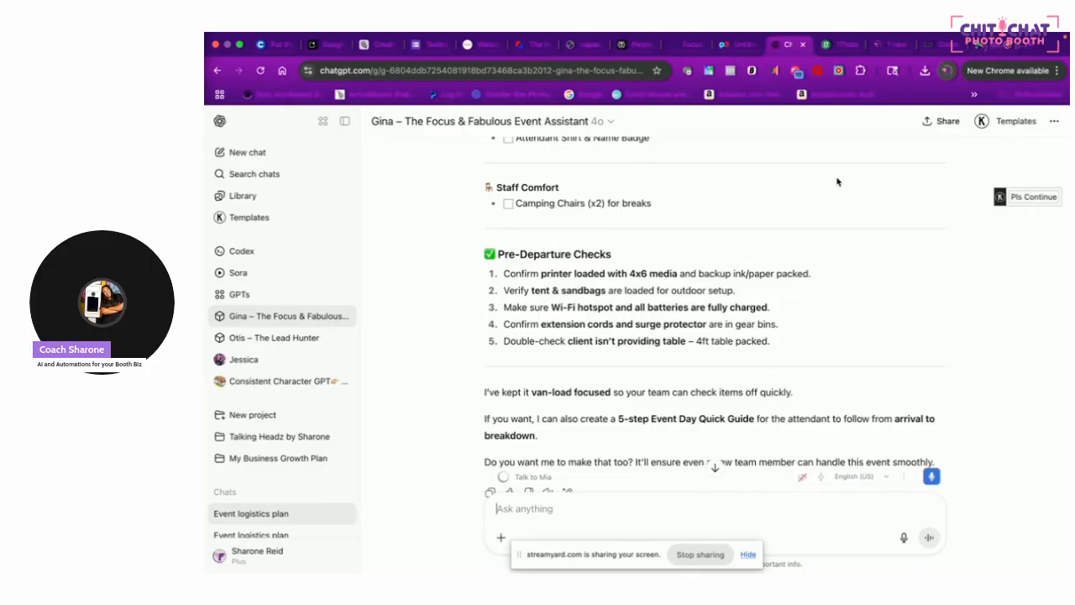
left_click(931, 46)
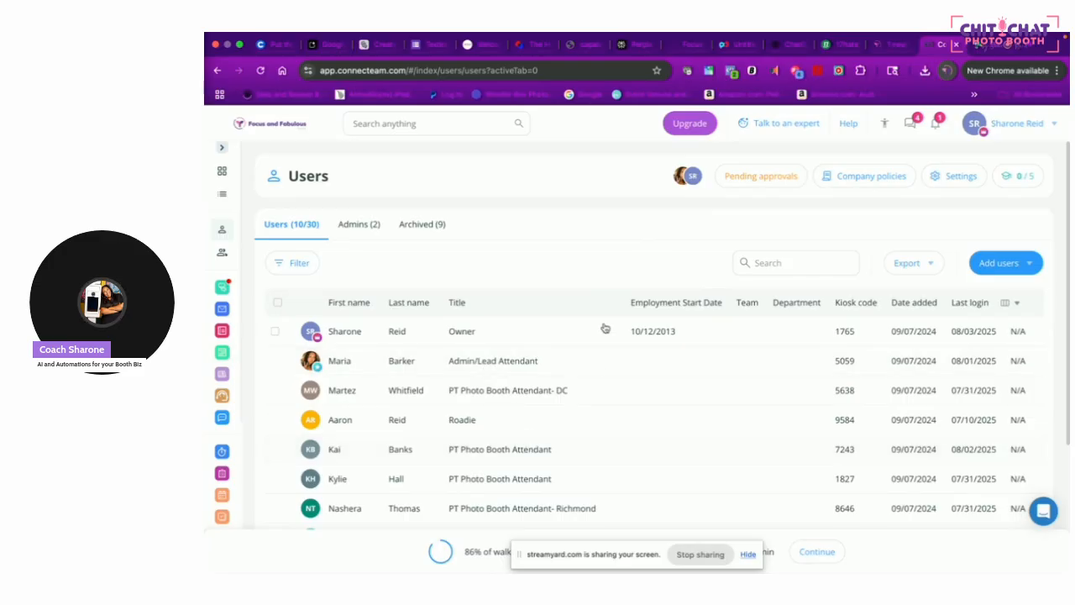
Open Connecteam's Job Scheduler weekly view for Jul 28 – Aug 3
scroll(357, 478, "down", 3)
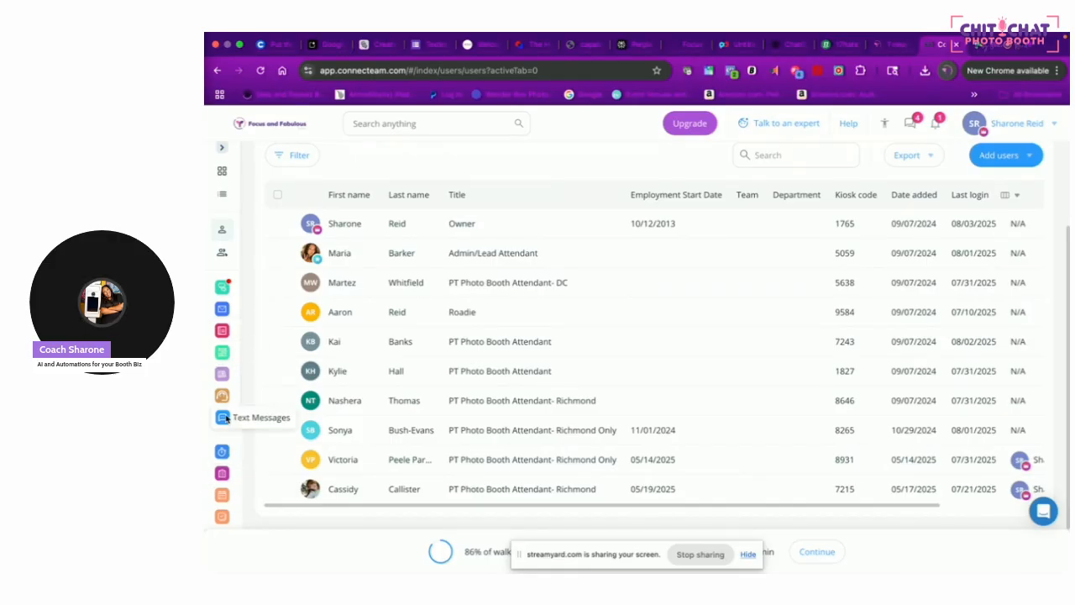
left_click(223, 494)
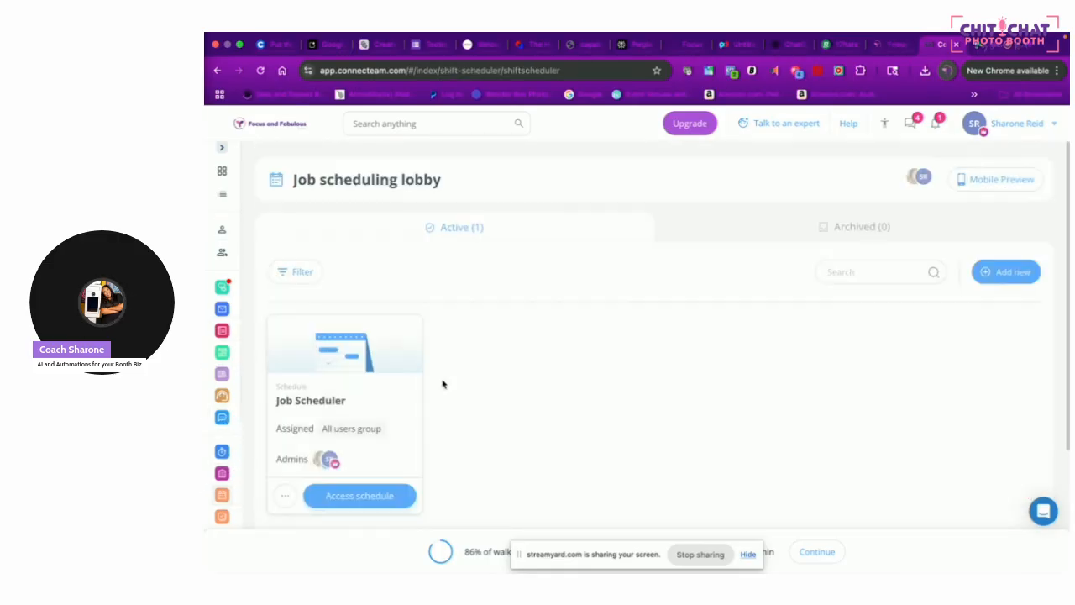
left_click(331, 497)
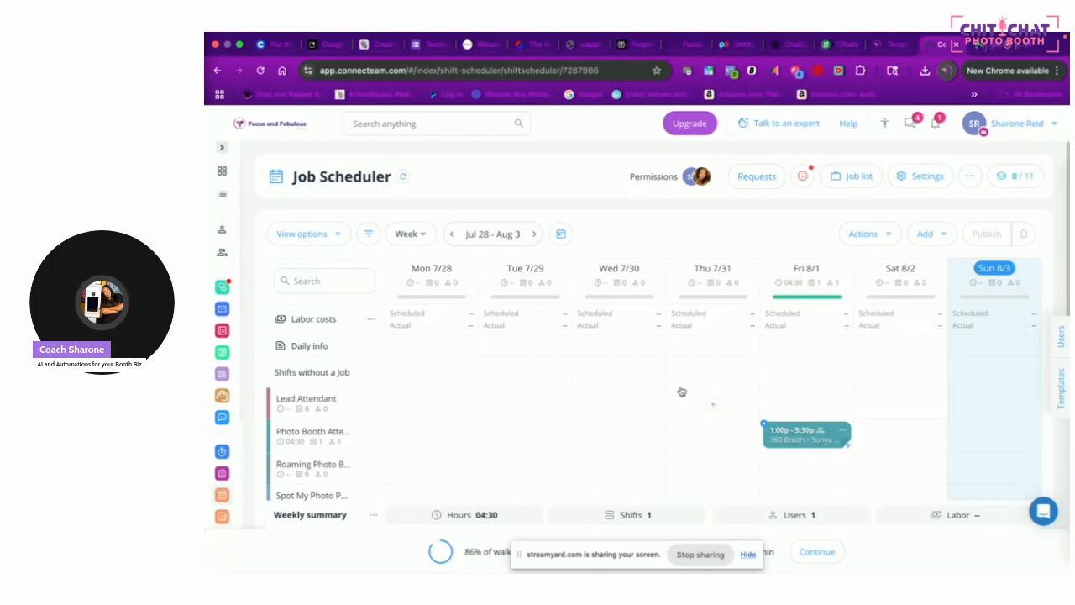
Open the All users team chat in Connecteam and scroll through the conversation list
left_click(223, 287)
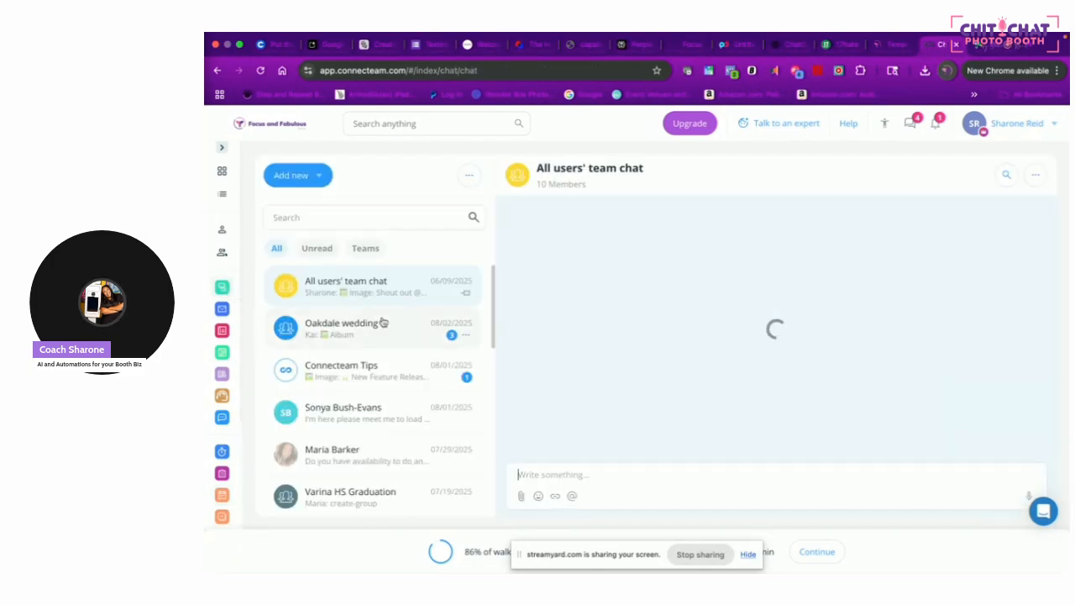
scroll(414, 385, "down", 3)
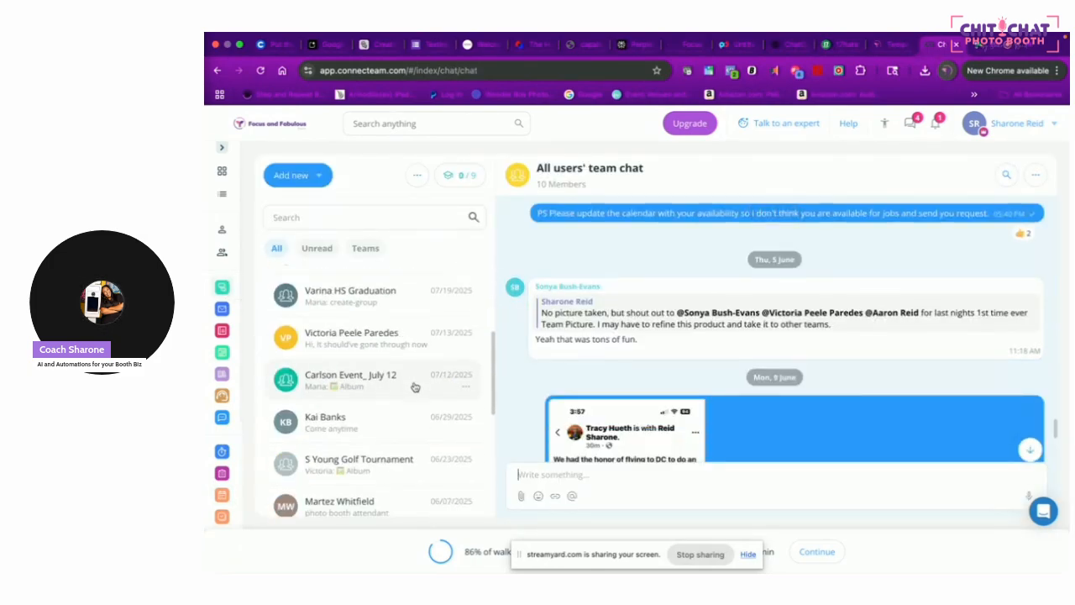
scroll(373, 361, "down", 1)
scroll(373, 360, "down", 2)
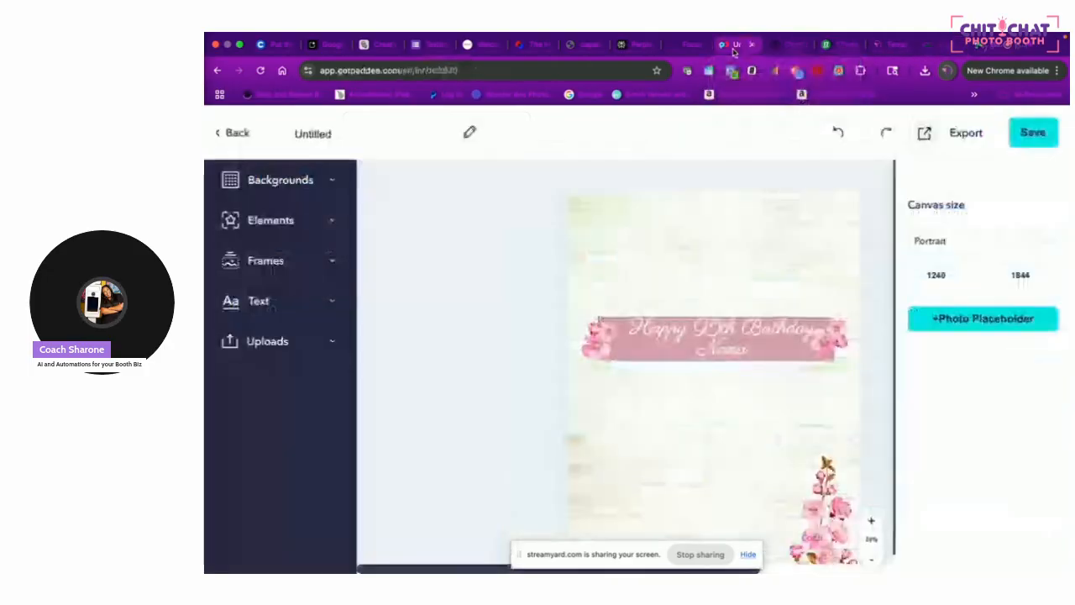
Leave the untitled Paddee design for the Marketplace's Birthdays templates
left_click(739, 45)
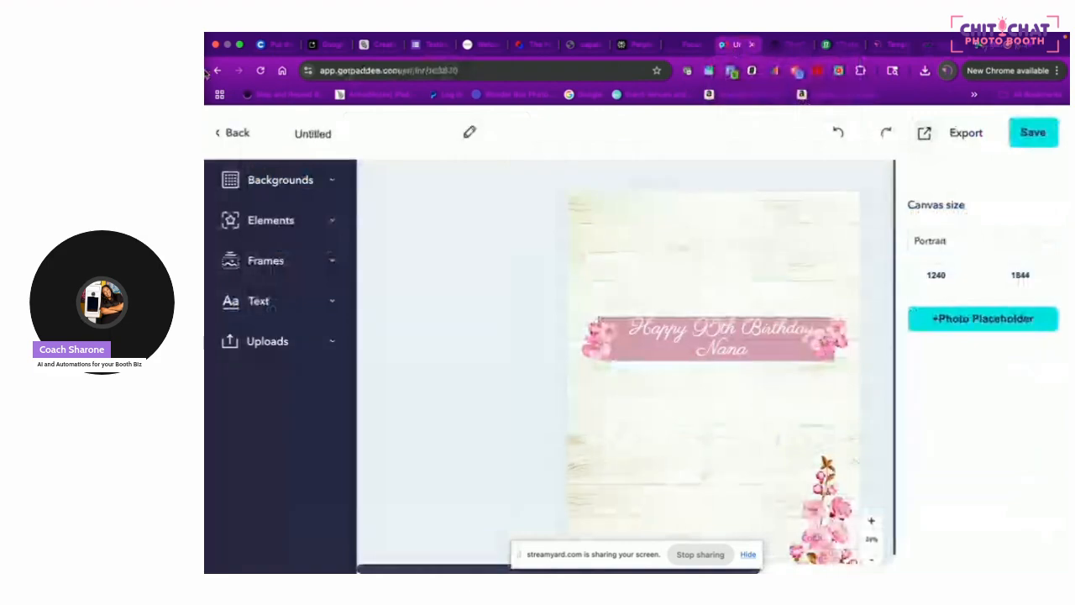
left_click(237, 135)
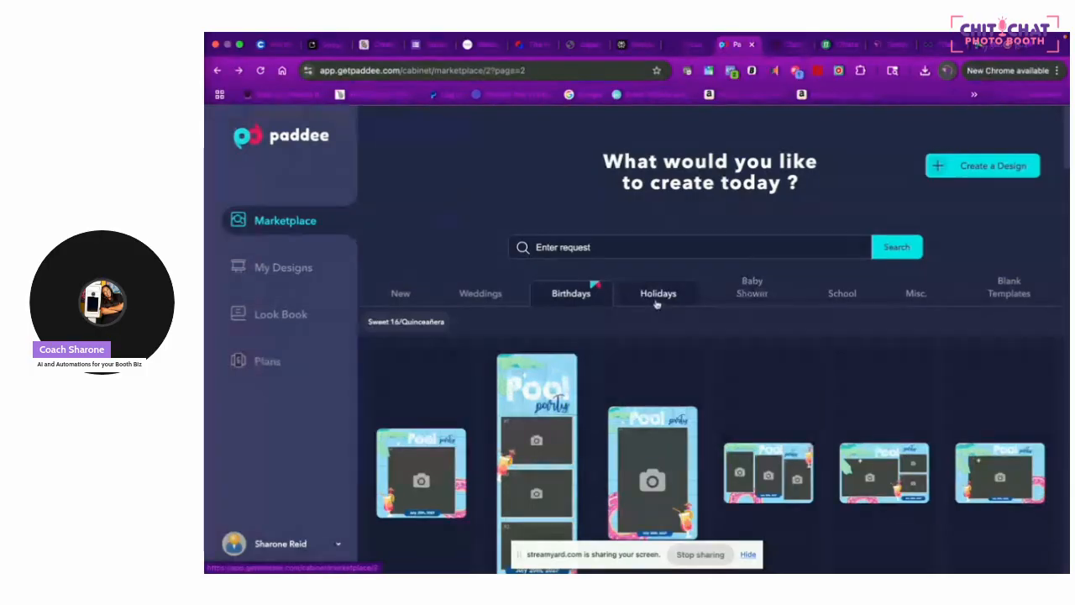
Search the Birthdays templates for 'Pink' and open the Ashley landscape template for editing
left_click(634, 243)
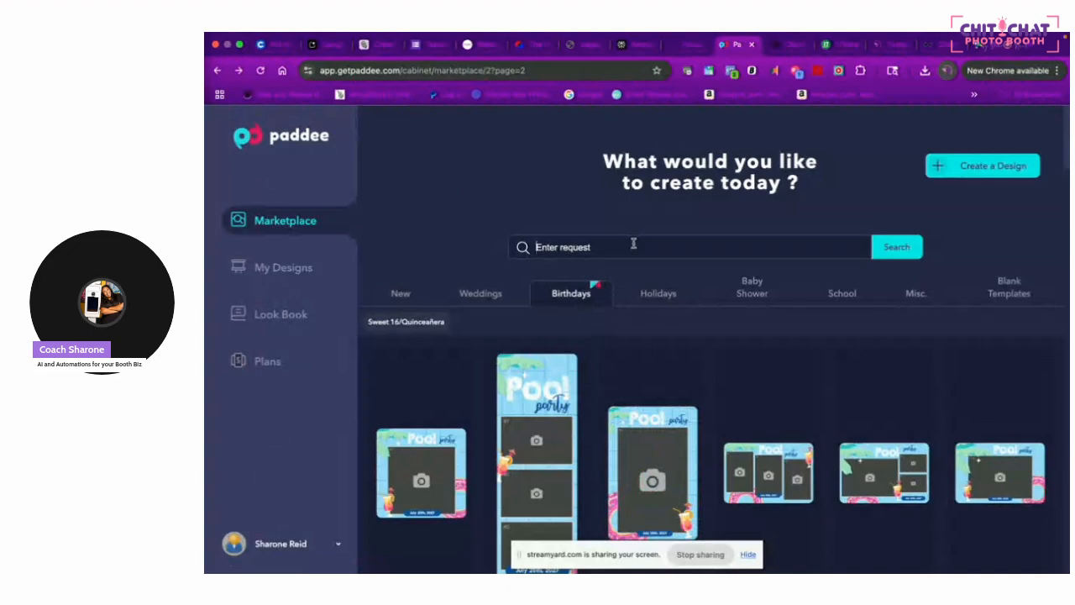
type("Pink")
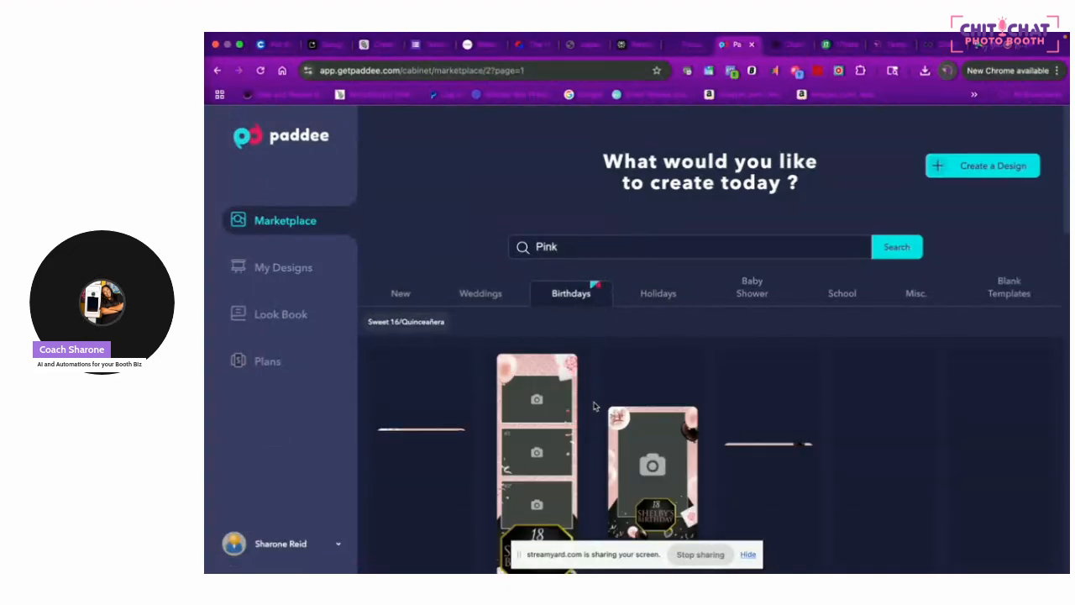
scroll(594, 406, "down", 1)
scroll(594, 406, "down", 5)
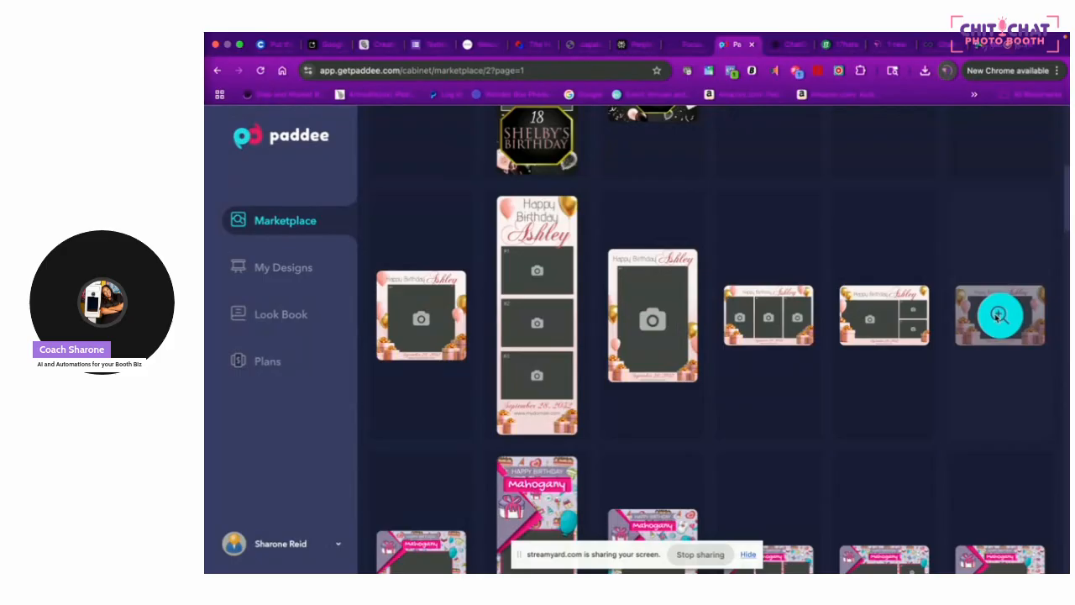
left_click(999, 315)
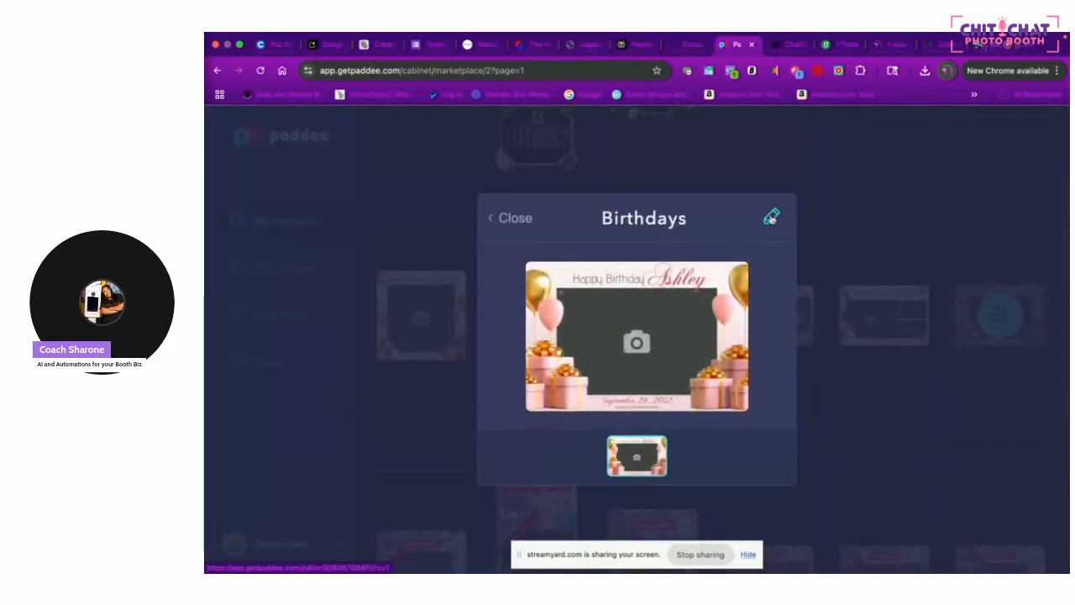
left_click(772, 217)
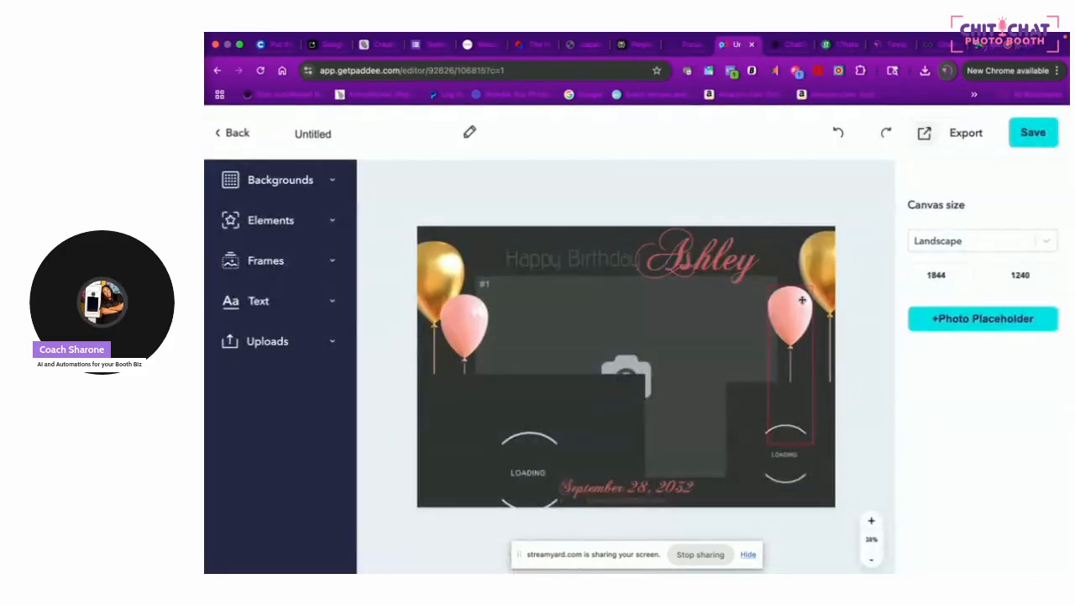
Replace the name Ashley with Nana and change the greeting to Happy 95th Birthday
left_click(732, 258)
double_click(732, 258)
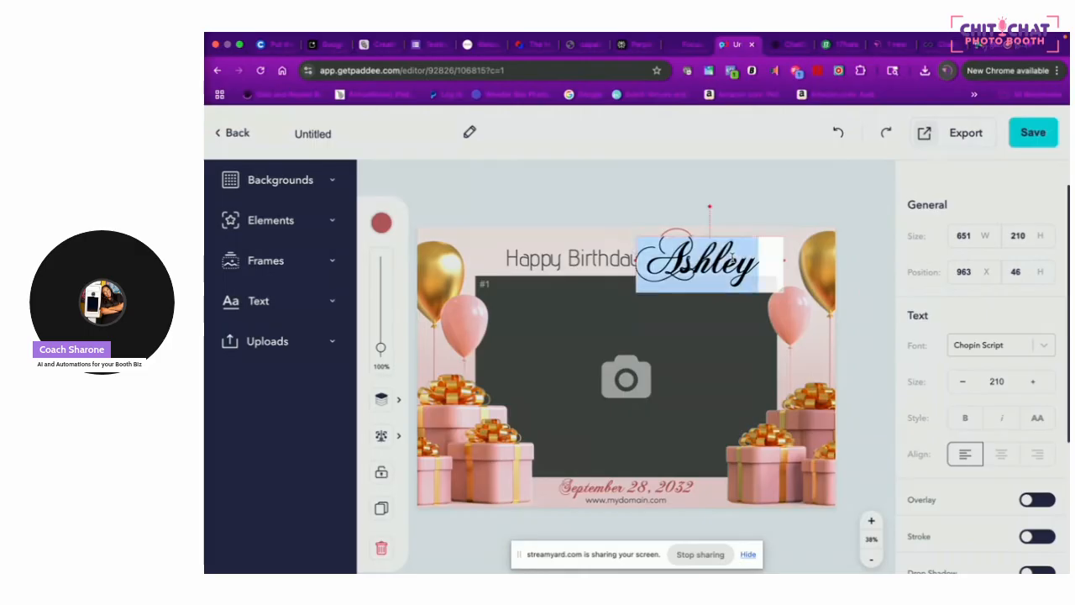
type("Nana")
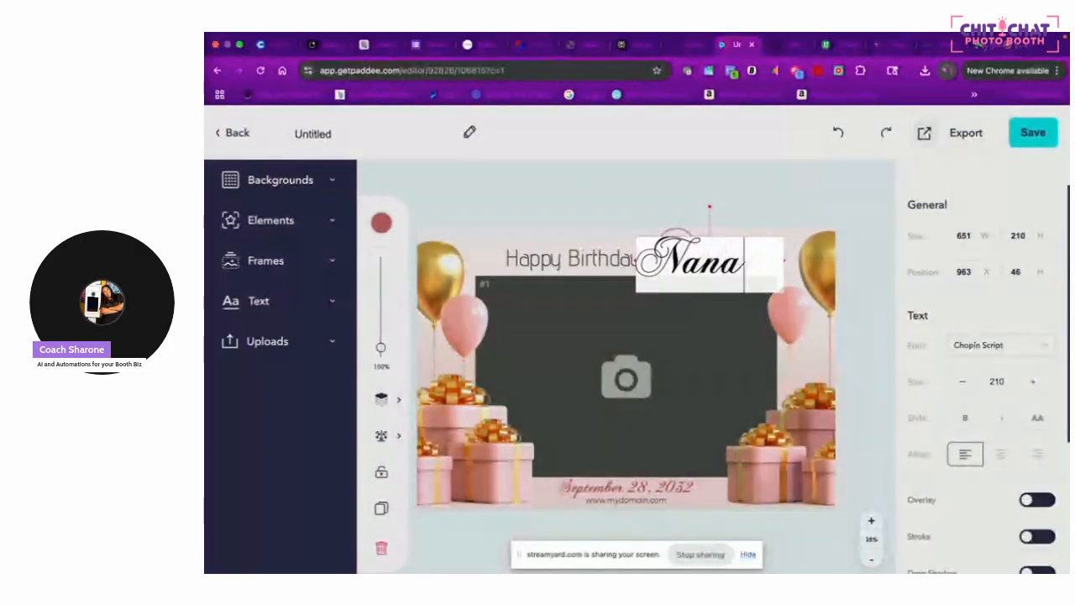
left_click(565, 259)
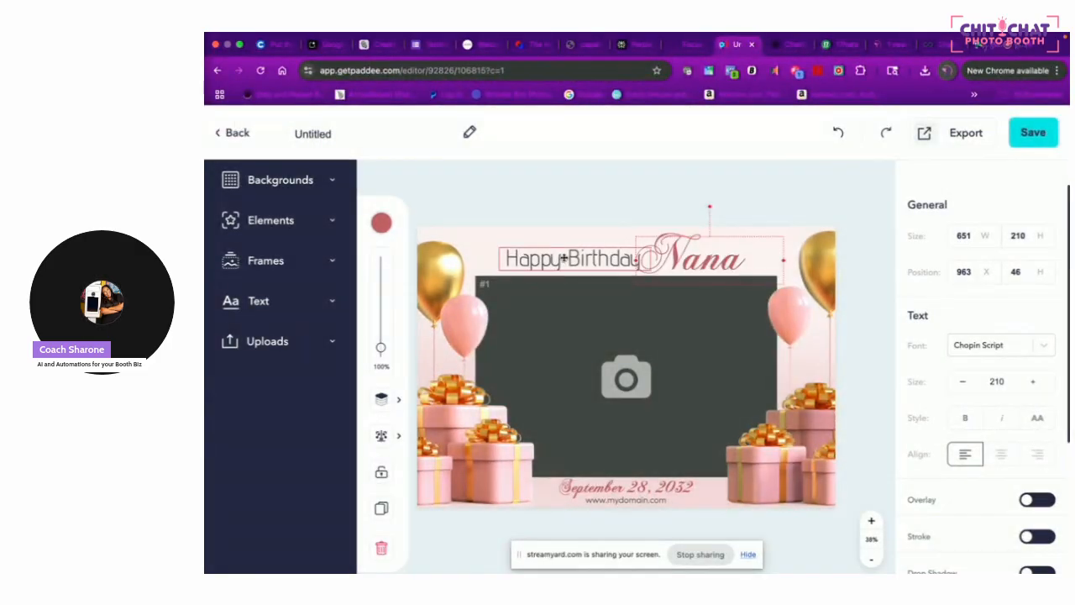
double_click(564, 258)
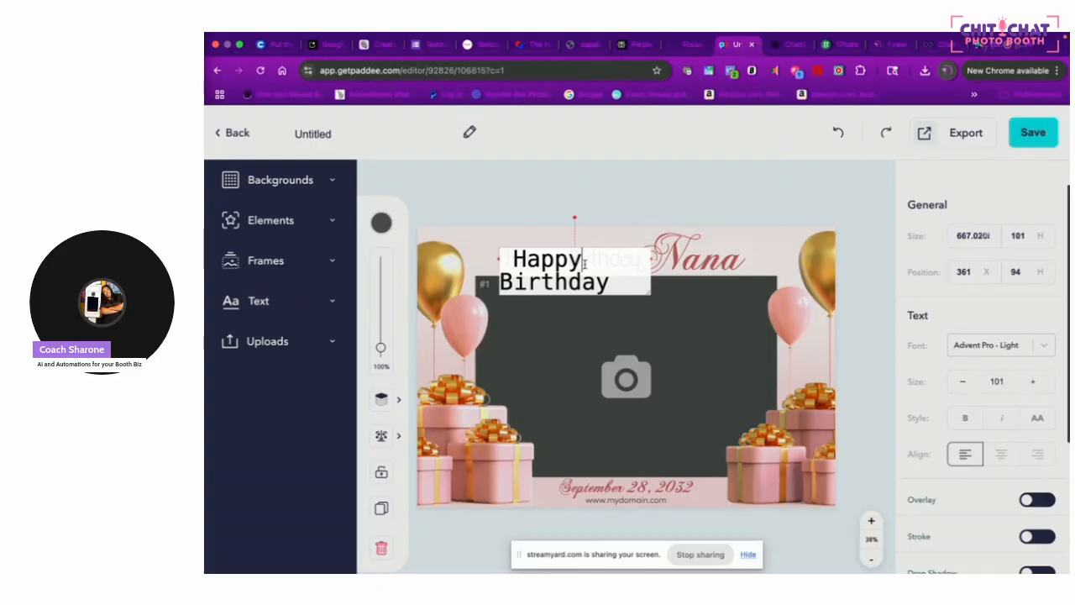
type("95th")
left_click(769, 248)
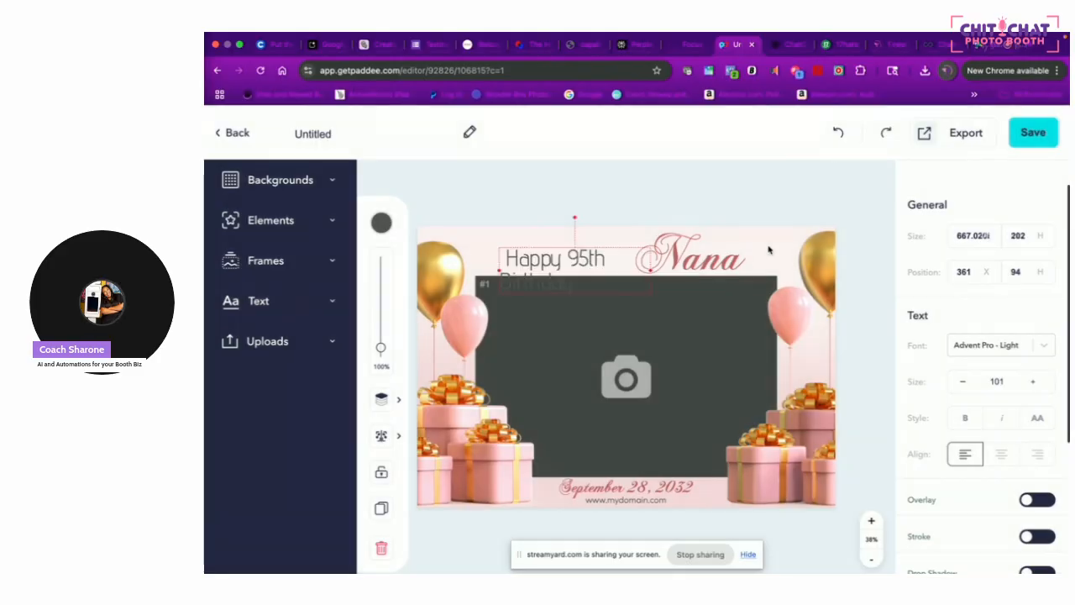
Widen and reposition the heading texts so Happy 95th Birthday Nana sits on one line
left_click_drag(749, 259, 782, 258)
left_click(602, 268)
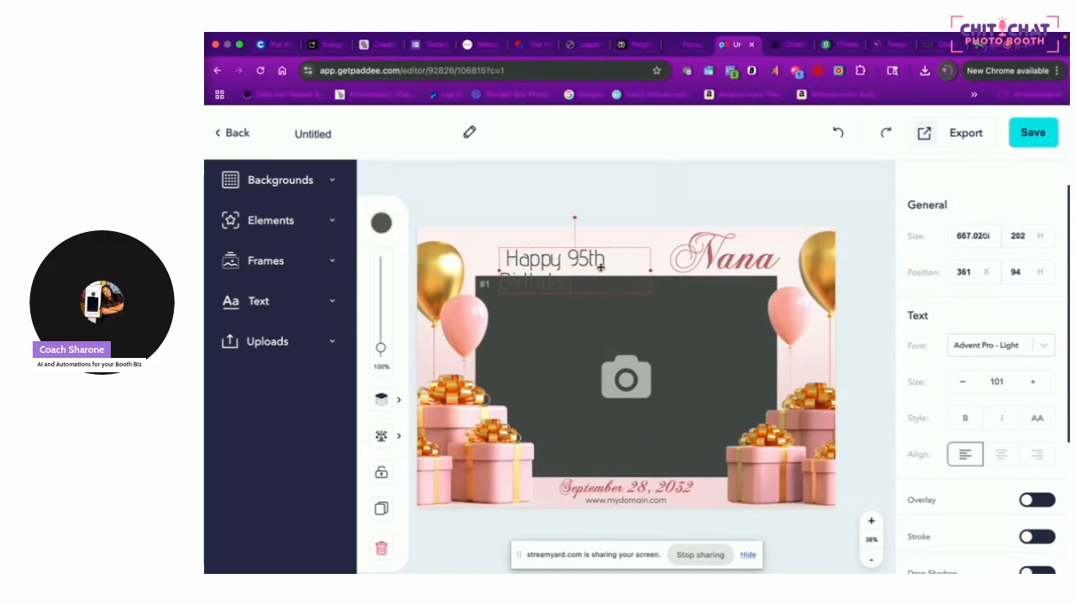
left_click_drag(649, 270, 716, 268)
left_click(619, 264)
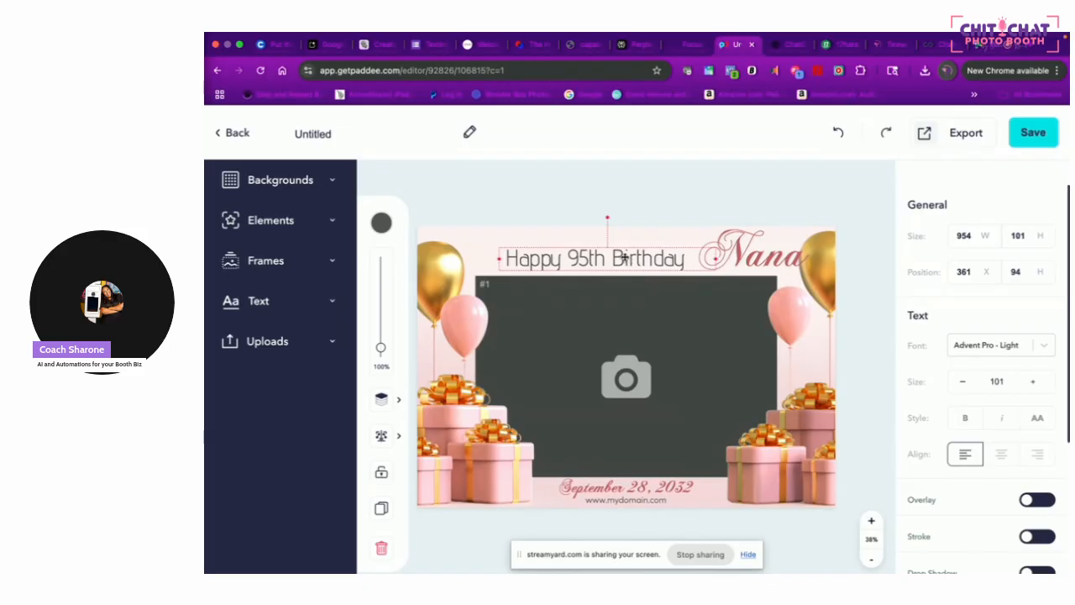
left_click_drag(622, 258, 587, 260)
left_click_drag(714, 256, 668, 258)
left_click(798, 181)
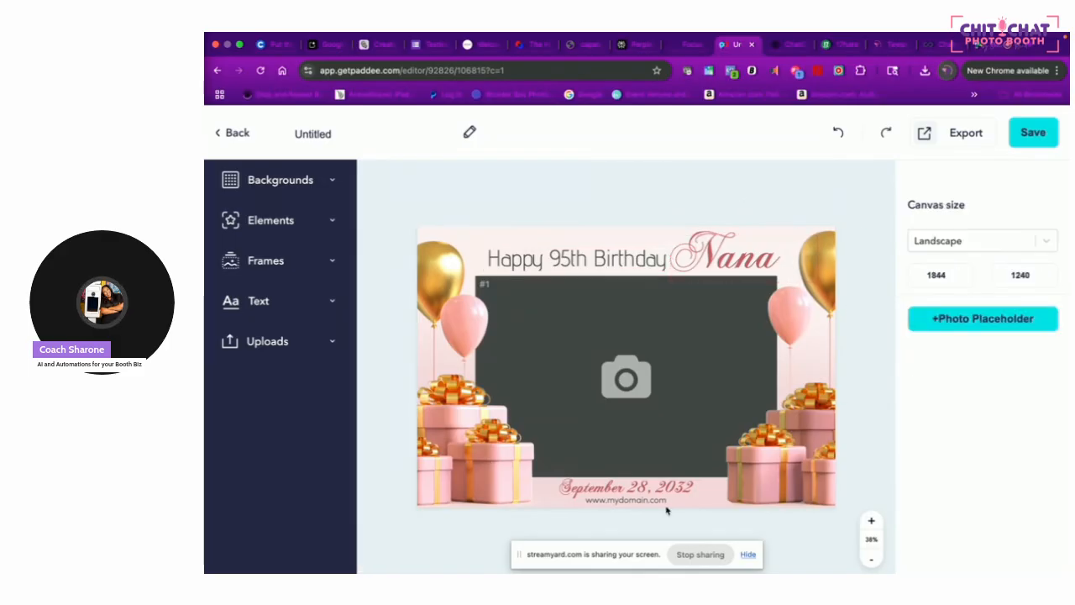
Replace the bottom date with 'Aug. 8, 2025' and select the edited date text
left_click(638, 487)
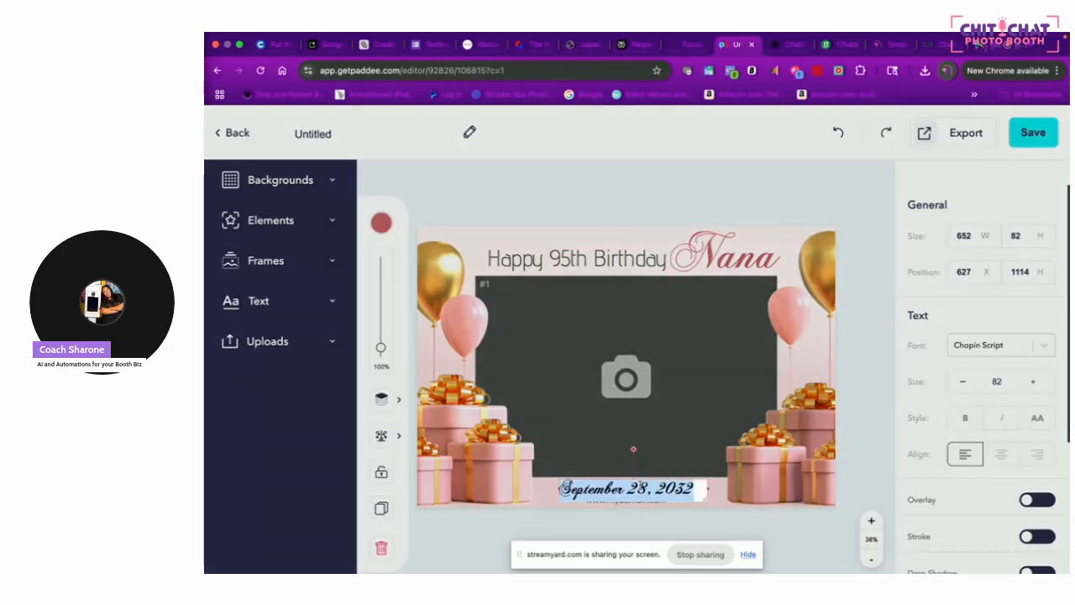
type("Aug. 8,")
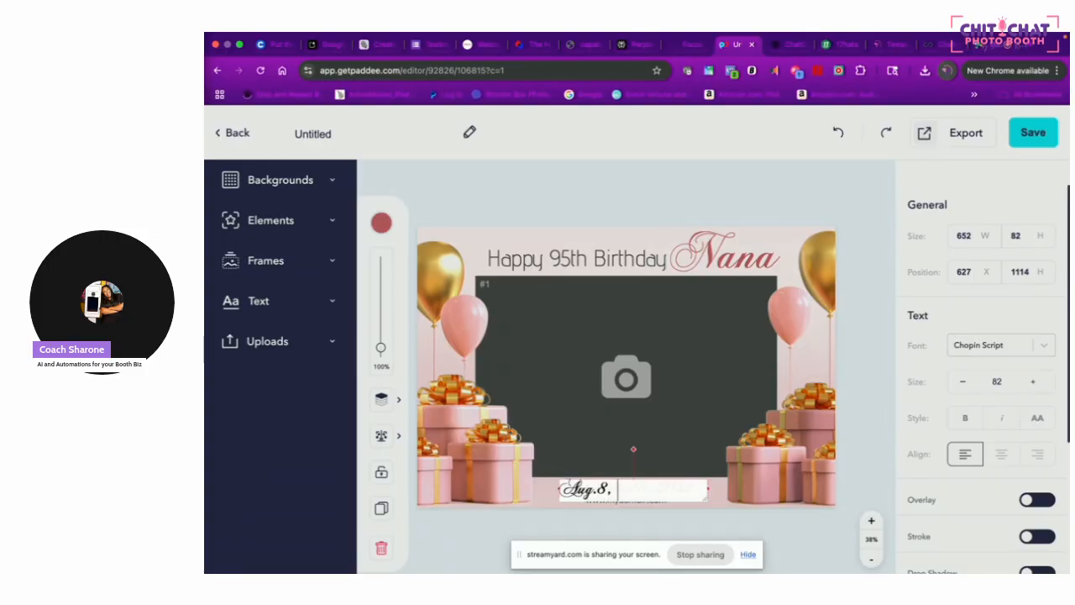
type(" 2025")
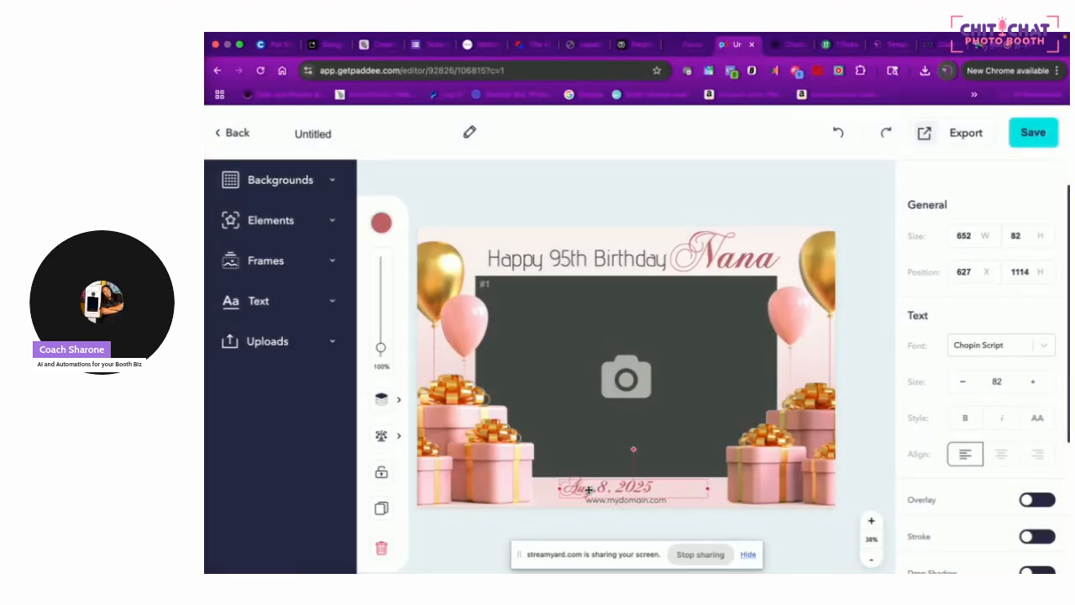
double_click(596, 489)
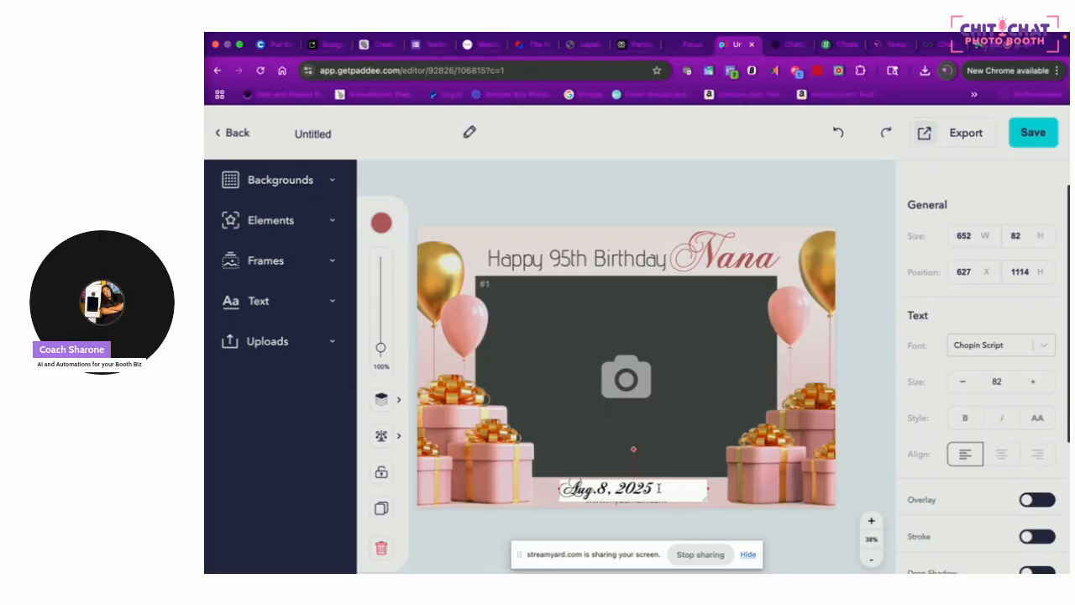
left_click_drag(658, 488, 560, 489)
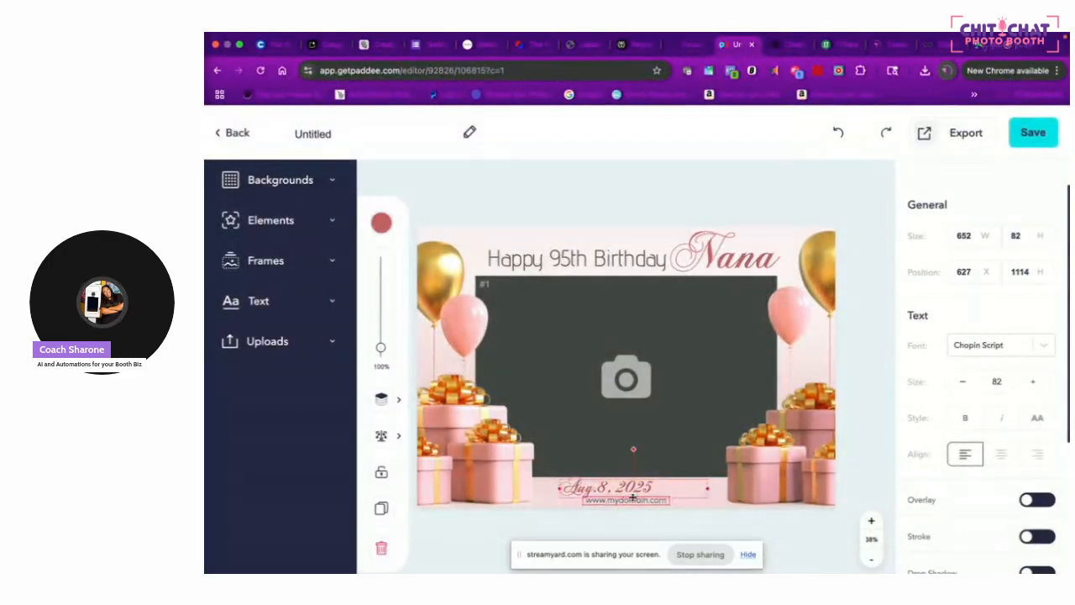
left_click(634, 506)
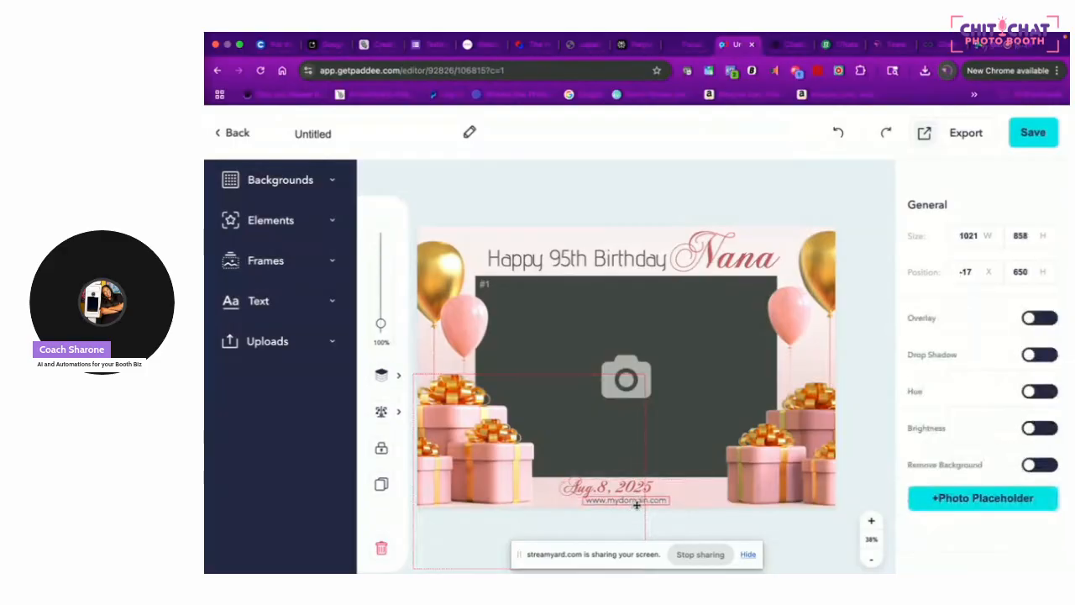
left_click(634, 501)
type("www.fo")
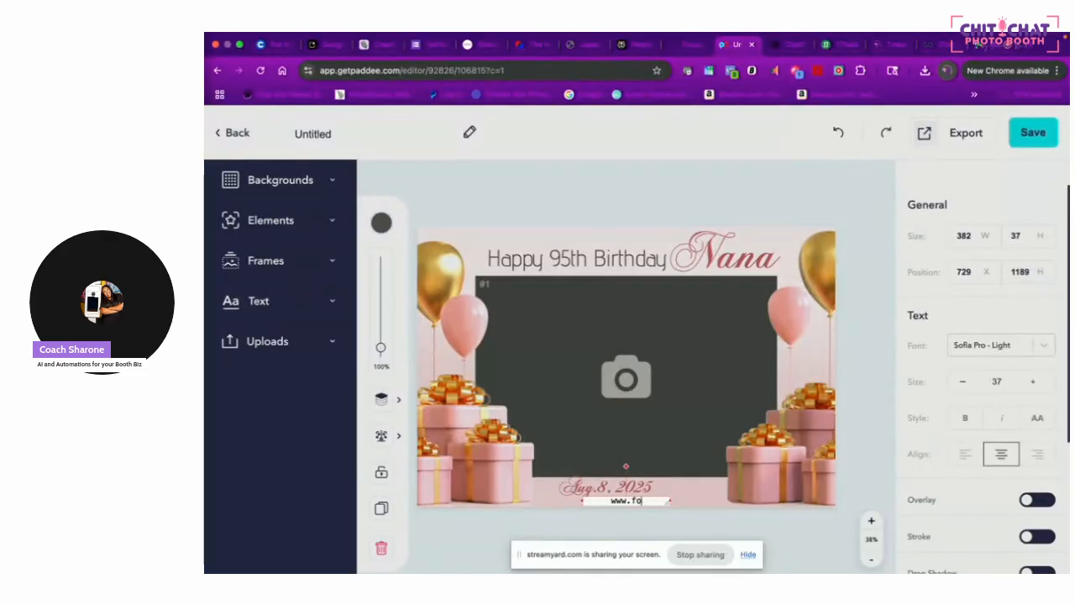
type("cusandfabulous.com")
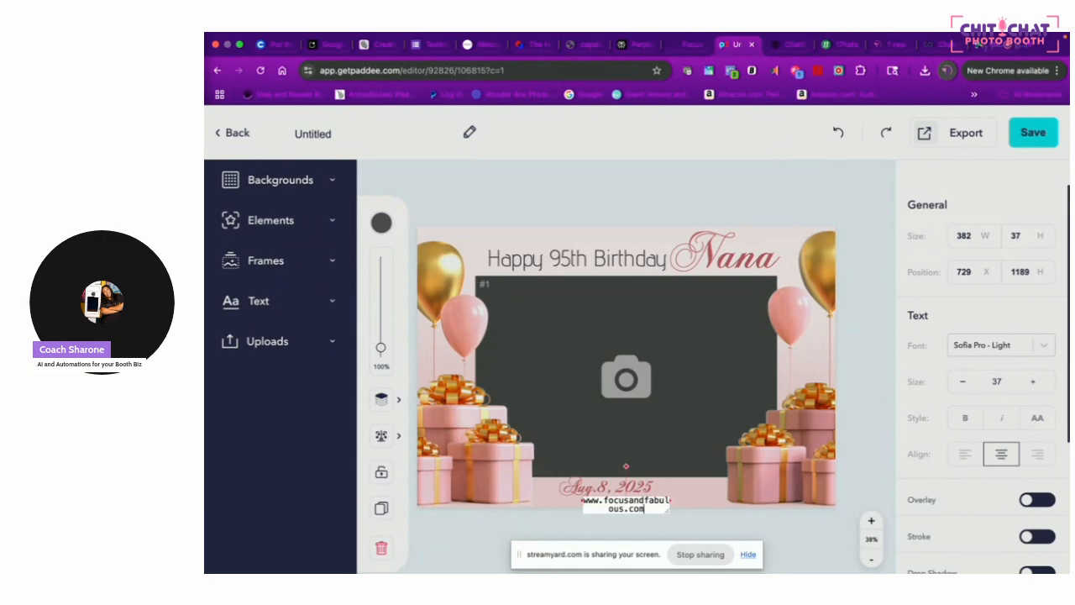
left_click(680, 496)
left_click_drag(671, 504, 686, 504)
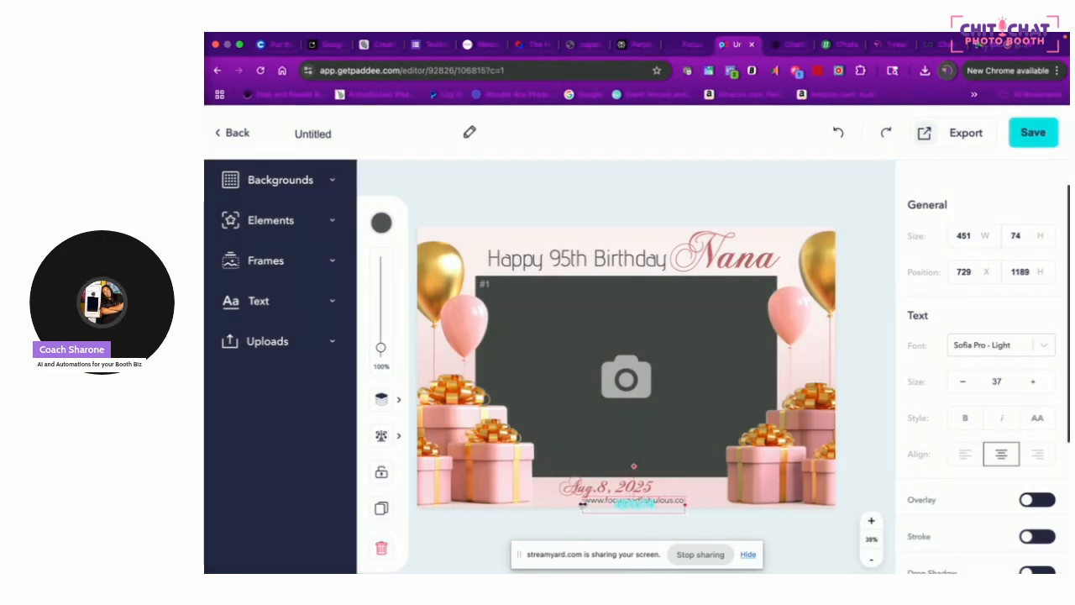
left_click_drag(580, 503, 569, 502)
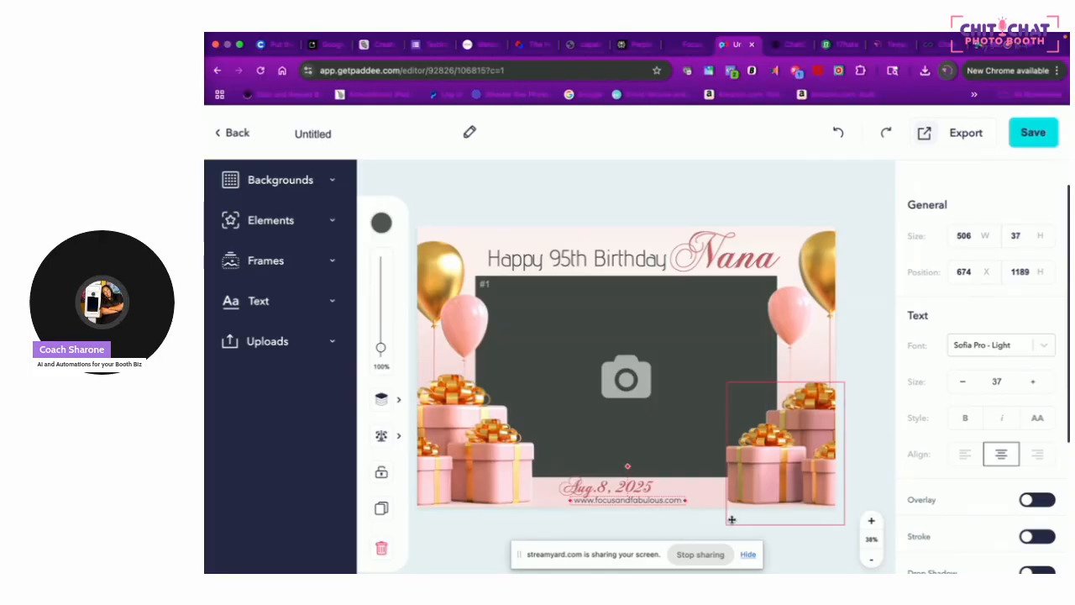
Re-edit the Aug. 8, 2025 date and recentre it under the photo area
left_click(645, 485)
left_click_drag(645, 486, 669, 487)
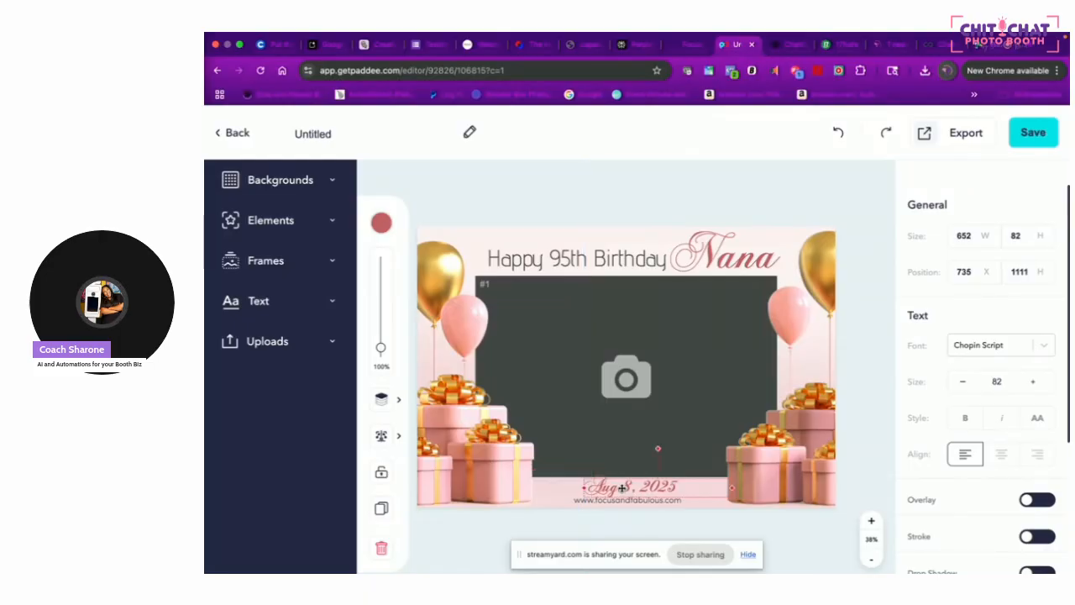
double_click(622, 487)
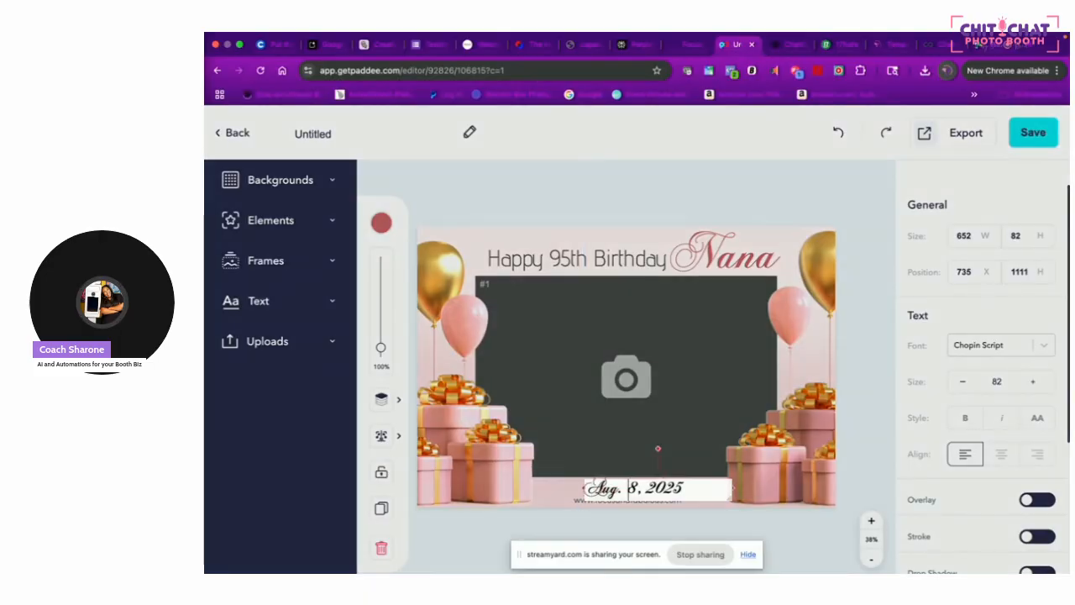
left_click(693, 521)
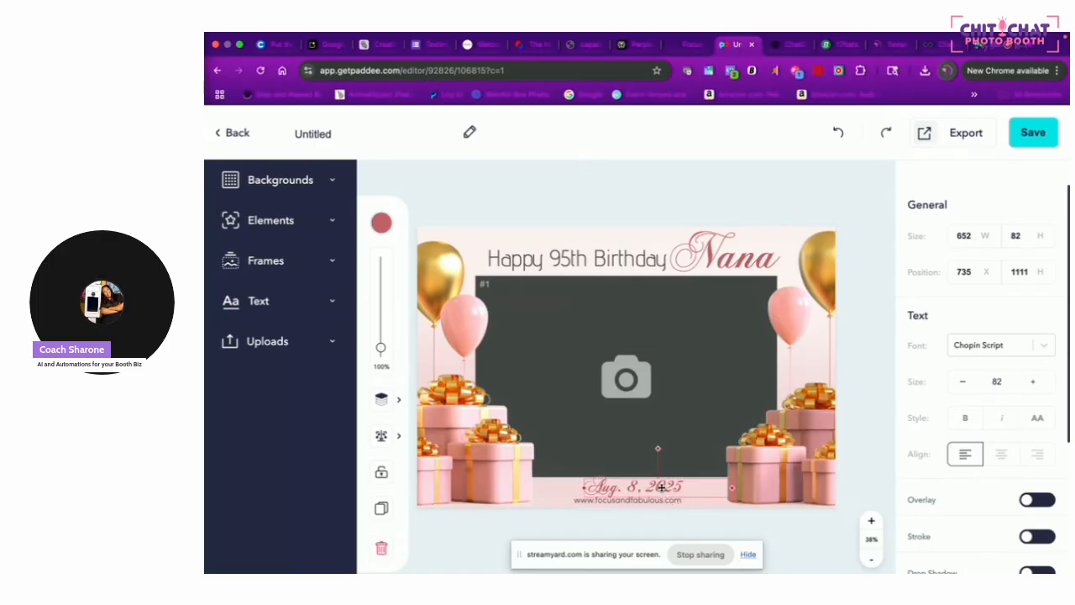
left_click_drag(661, 487, 657, 486)
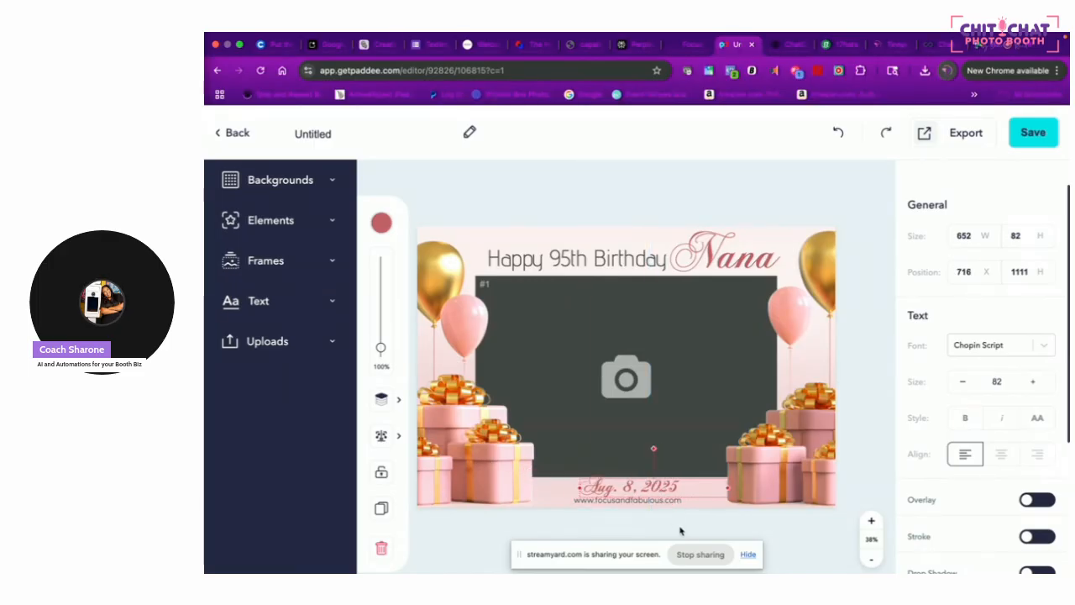
Export the final design with Snappic chosen as the photo booth software
left_click(719, 521)
mouse_move(913, 144)
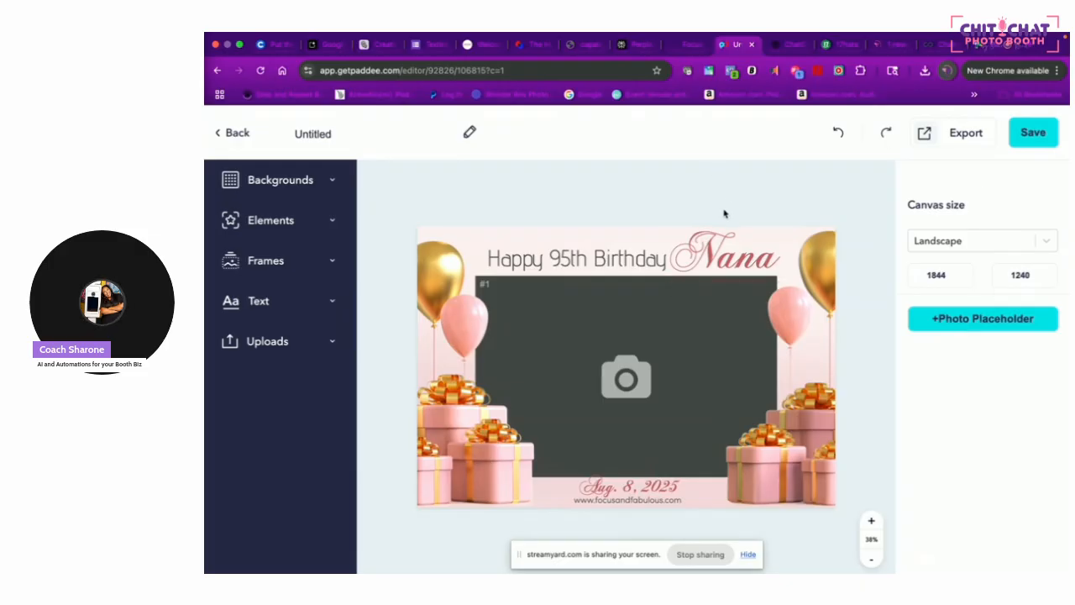
mouse_move(964, 141)
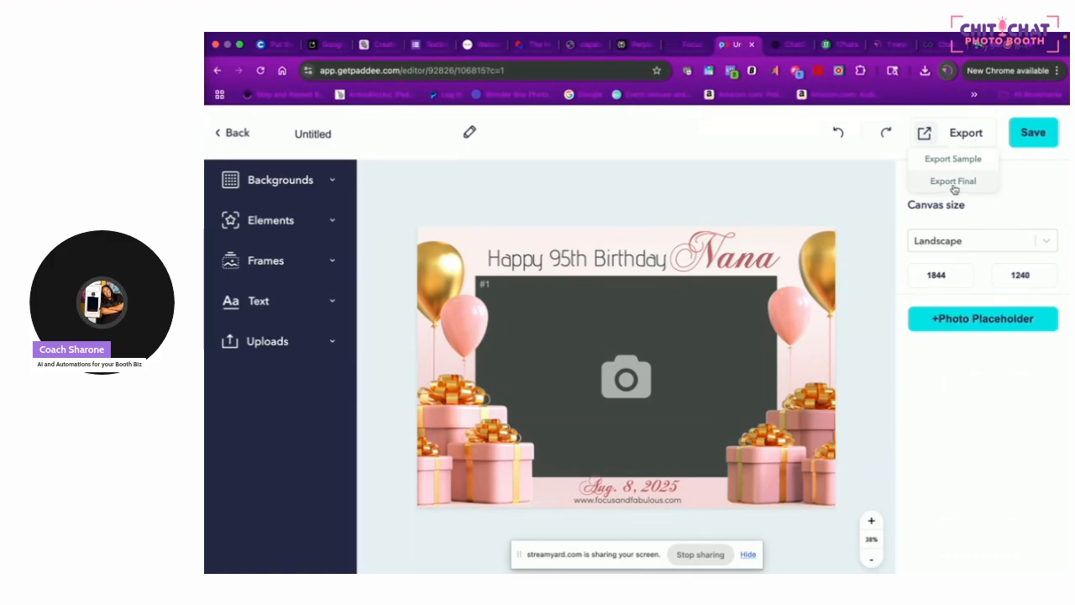
left_click(953, 181)
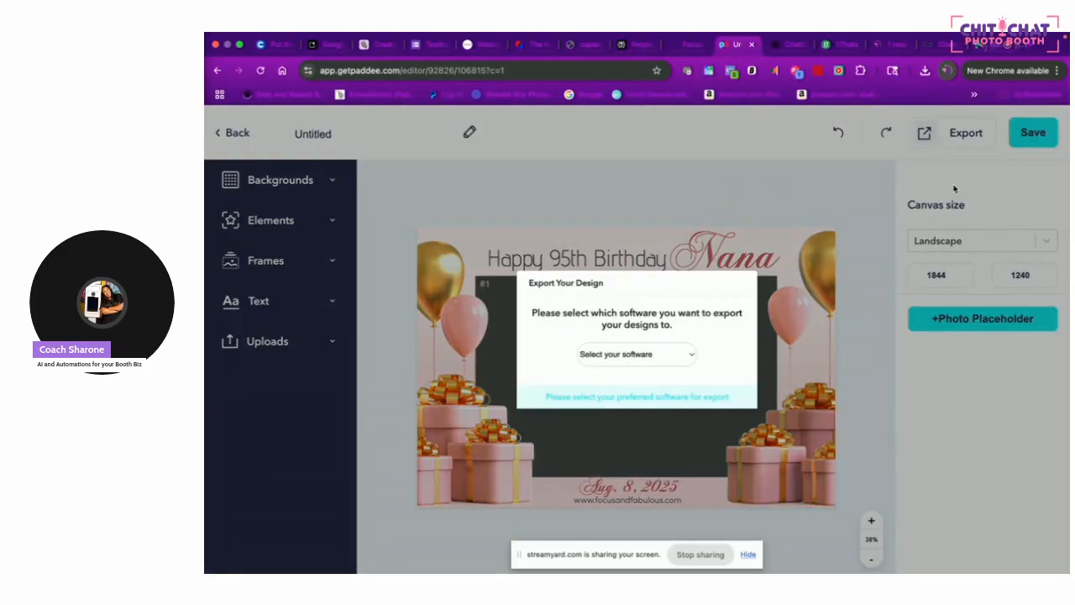
left_click(608, 356)
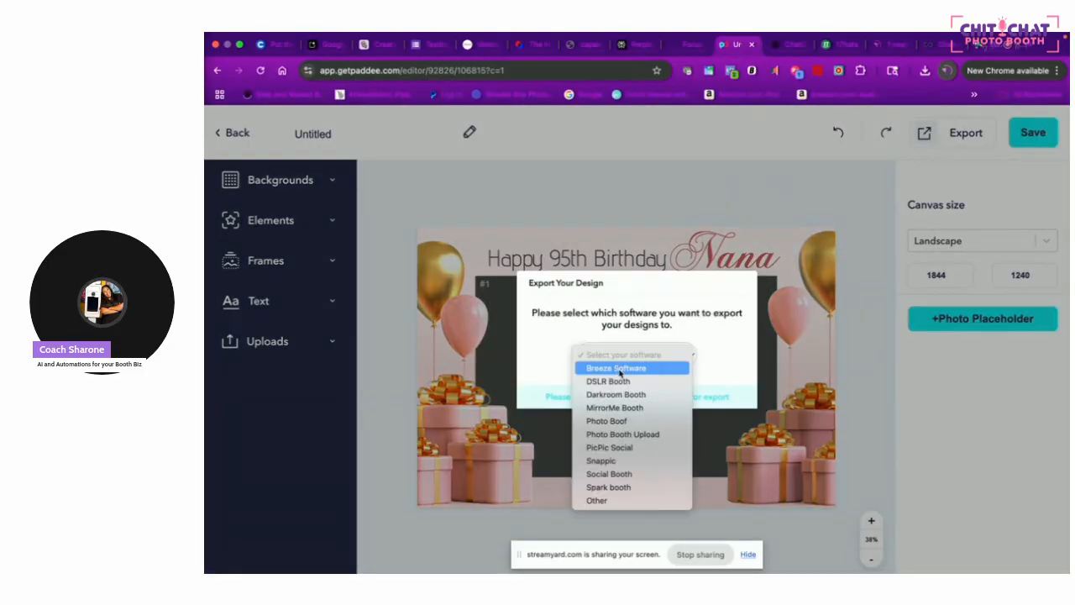
left_click(630, 462)
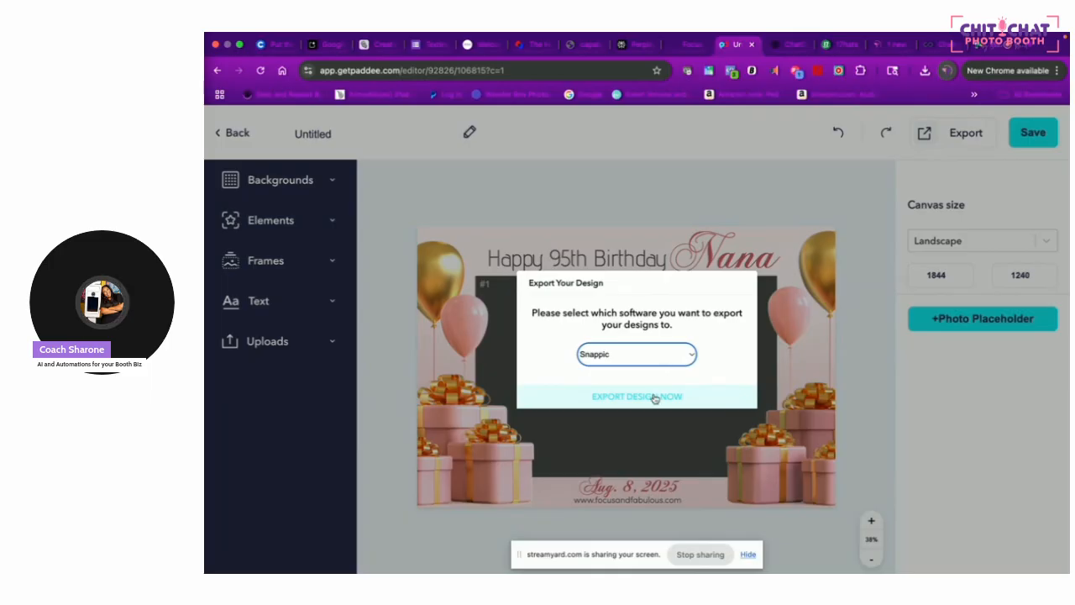
left_click(655, 397)
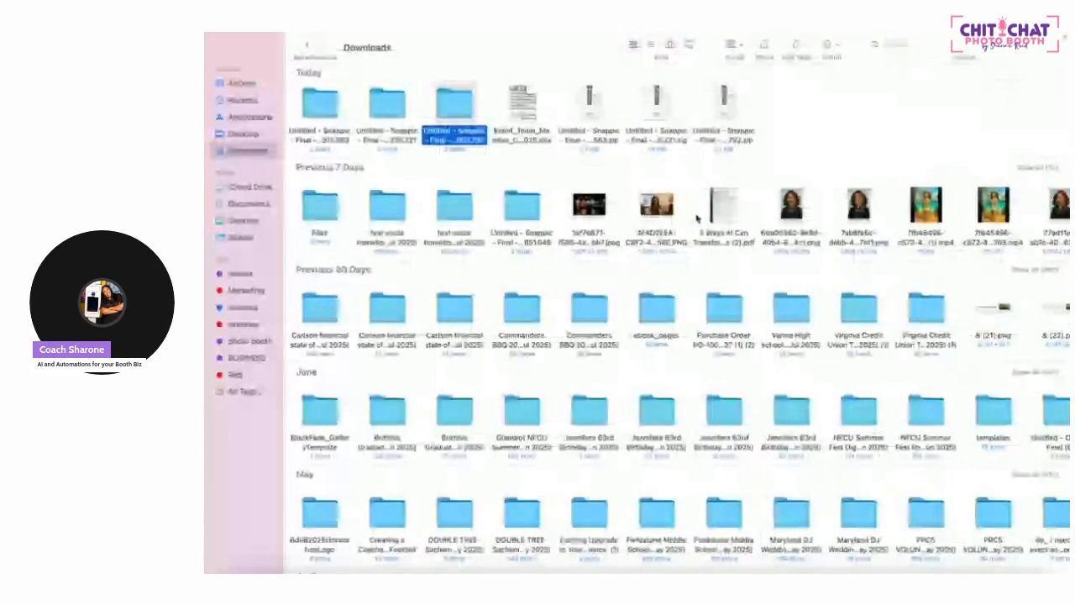
Move the two older Untitled - Snappic folders in Downloads to the Trash, then return to Chrome
left_click_drag(414, 106, 307, 145)
right_click(307, 145)
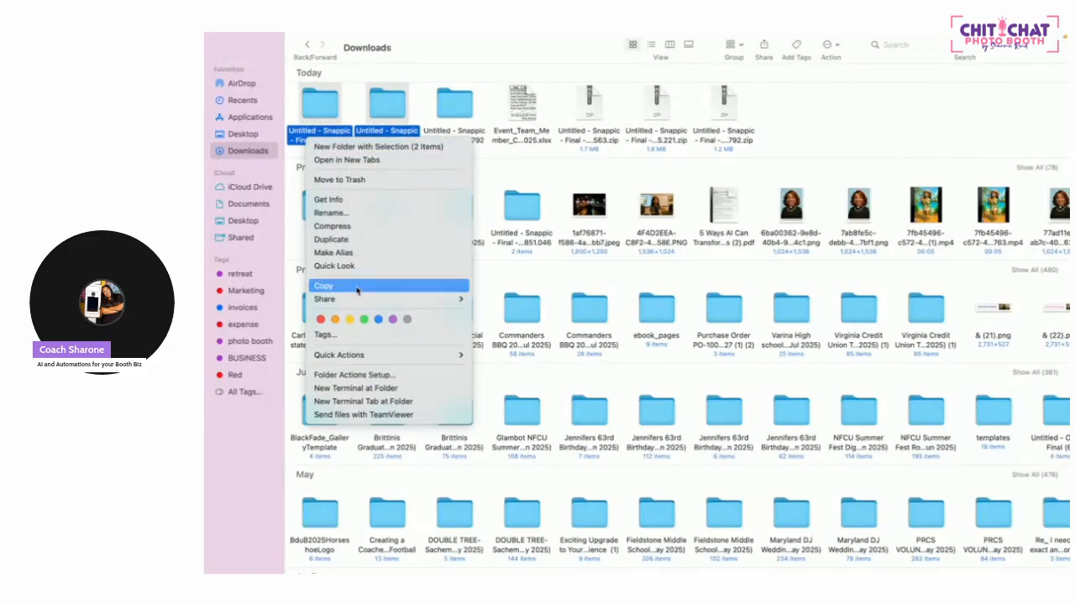
left_click(363, 179)
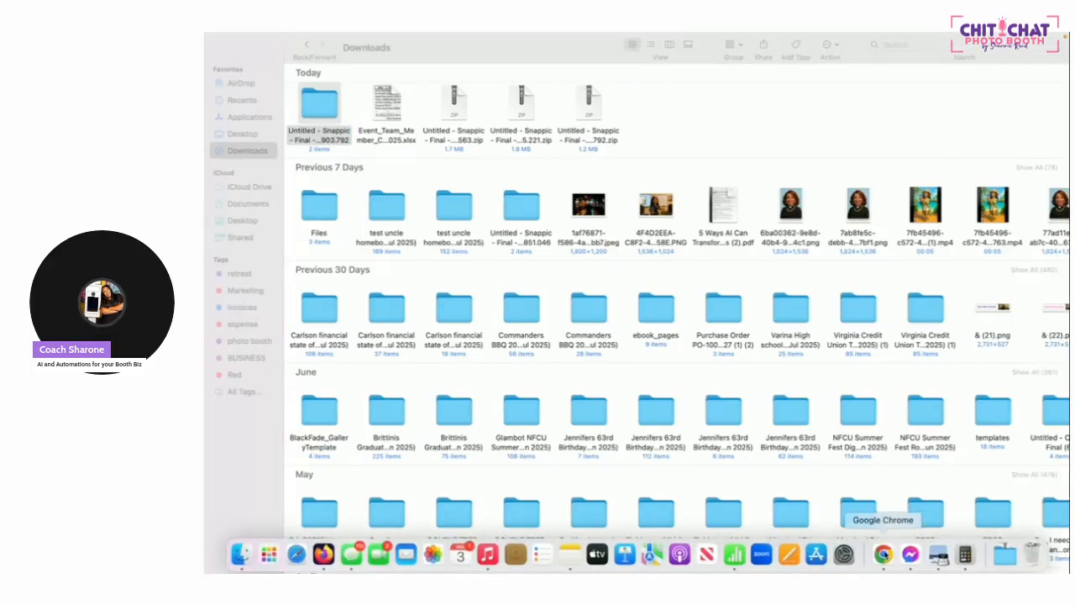
left_click(884, 554)
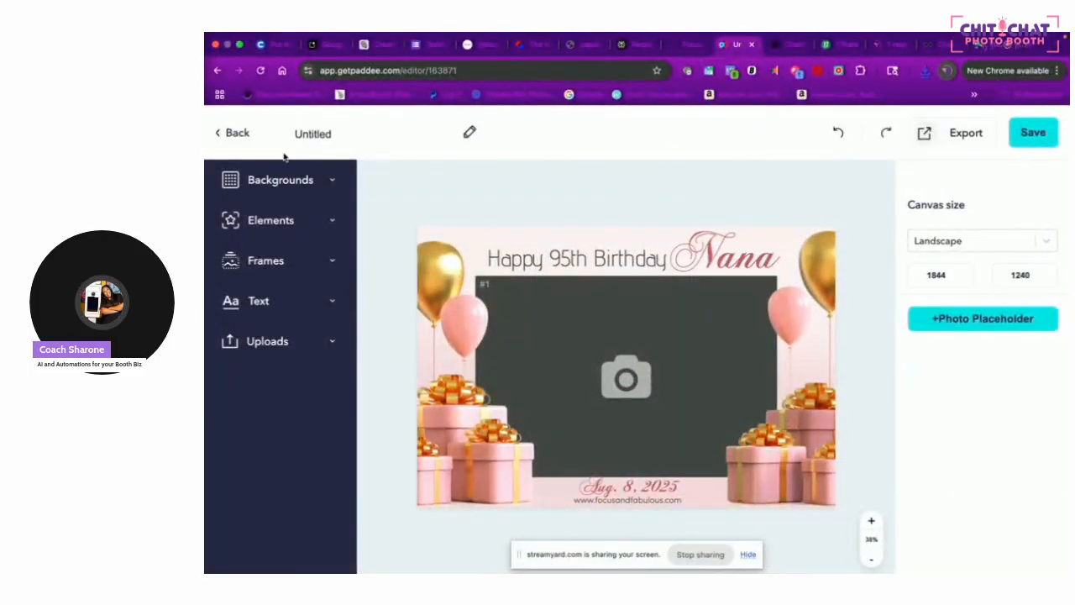
Search the Birthdays Marketplace for pink and open the Ashley portrait template for editing
left_click(225, 137)
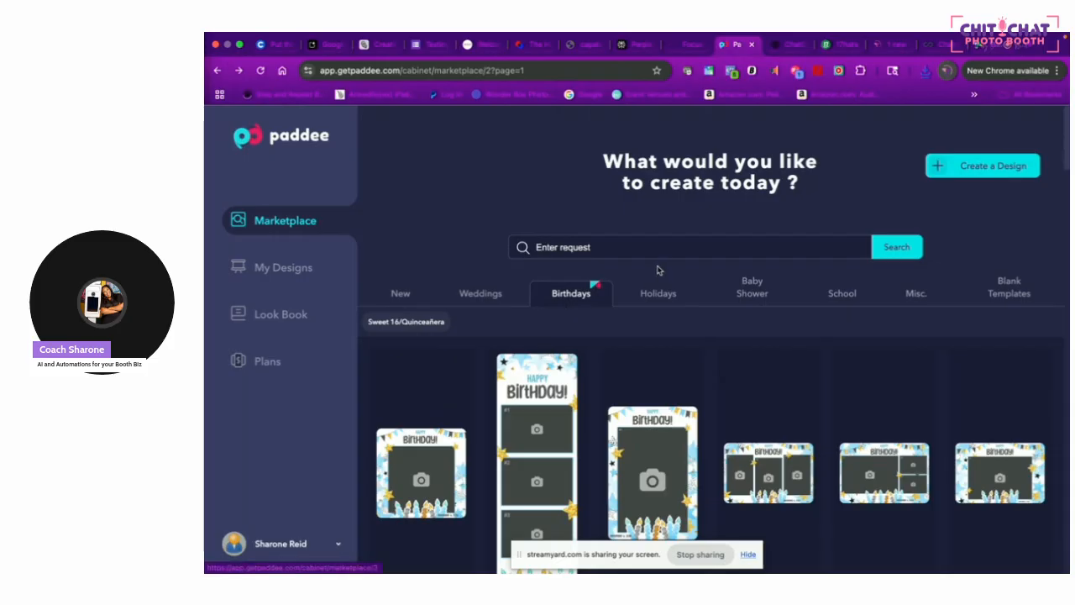
left_click(598, 247)
type("pink")
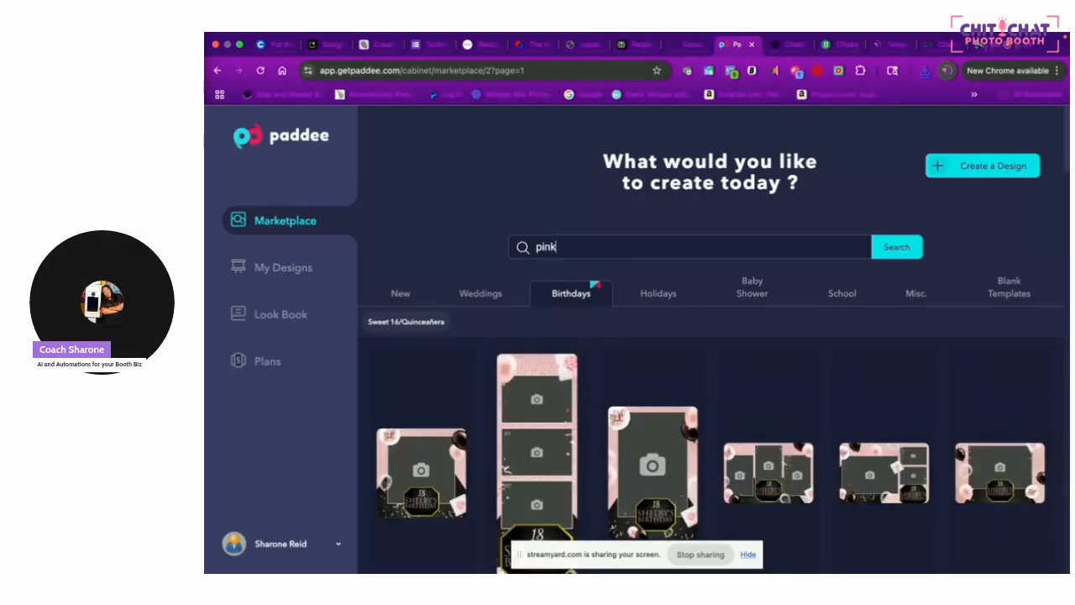
scroll(659, 289, "down", 5)
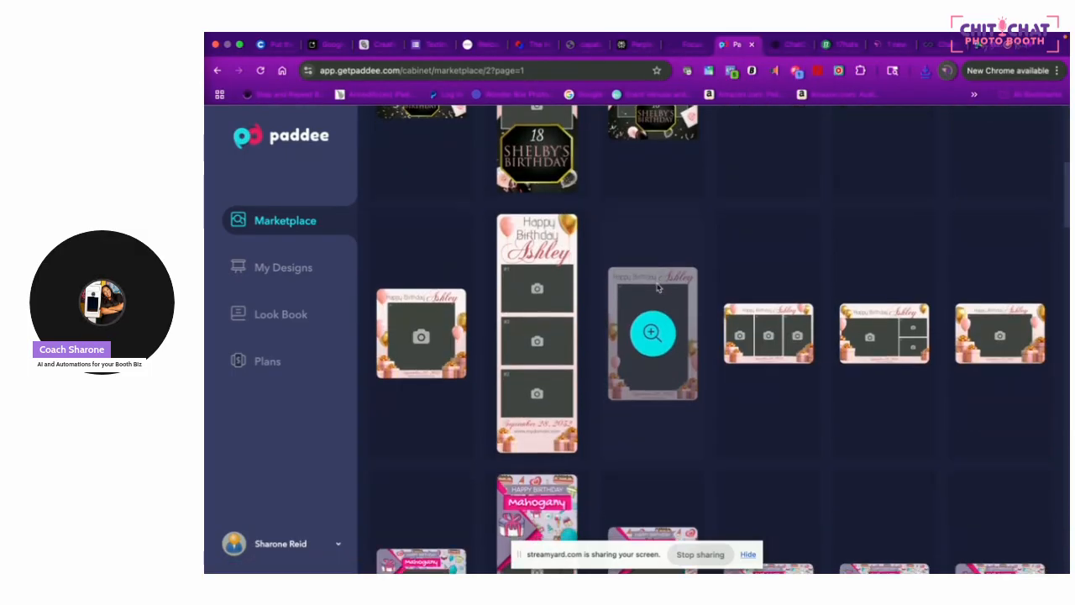
left_click(672, 348)
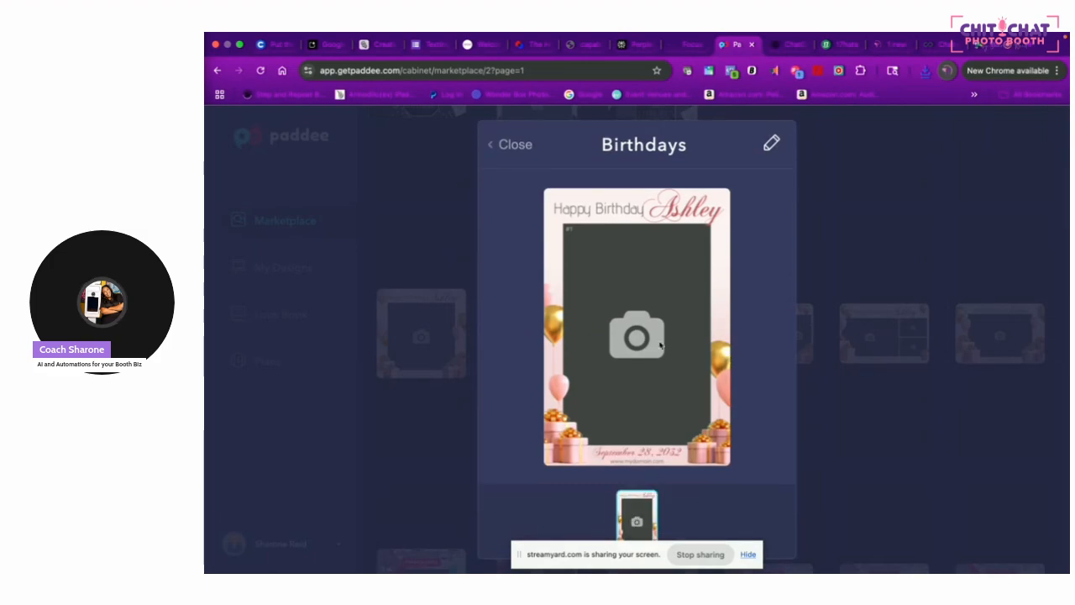
left_click(771, 143)
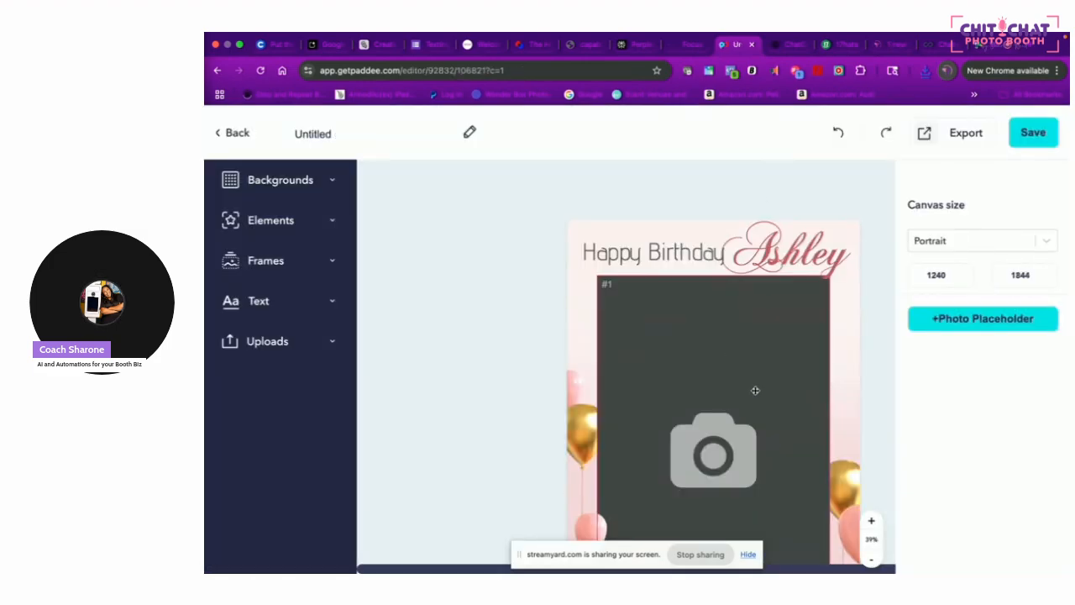
Delete the photo placeholder from the portrait template
scroll(756, 393, "down", 3)
left_click(739, 373)
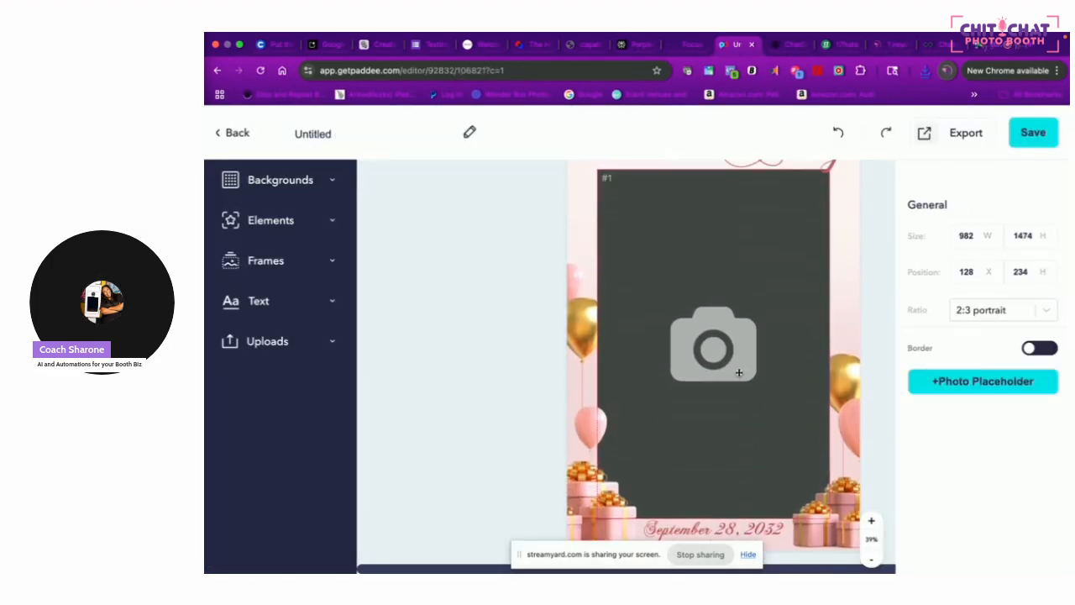
key("BackSpace")
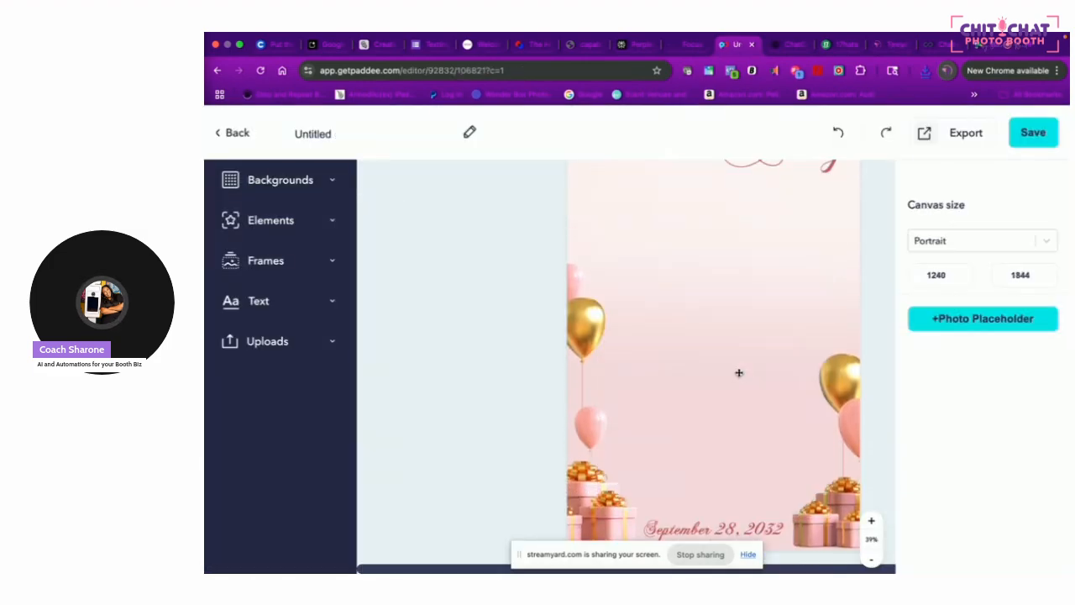
Change the date to Aug. 8, 2025 and nudge it to centre
left_click(728, 529)
type("A")
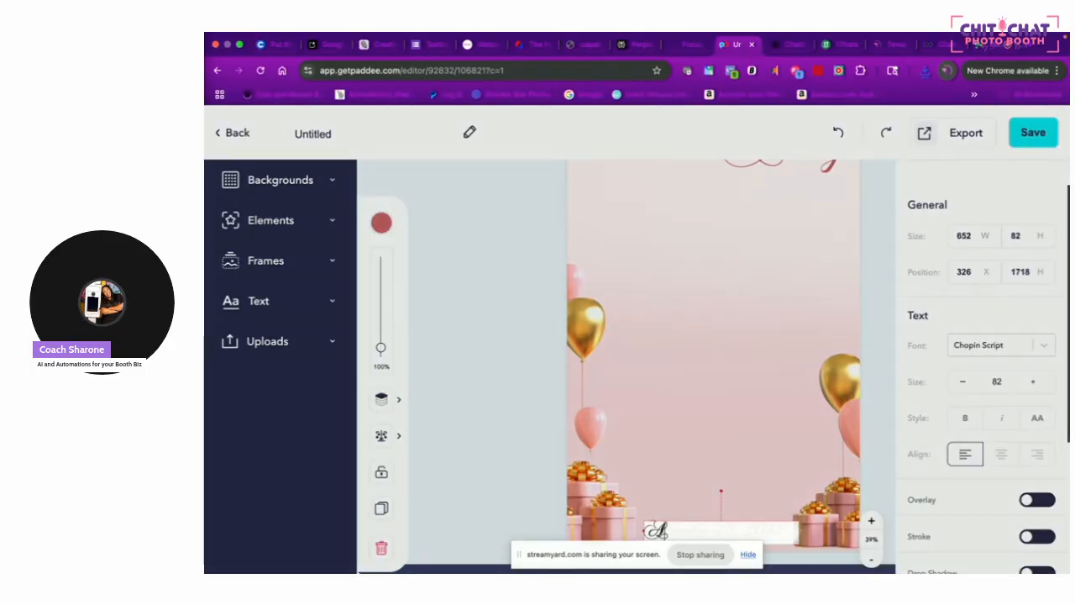
type("ug. 8, 202")
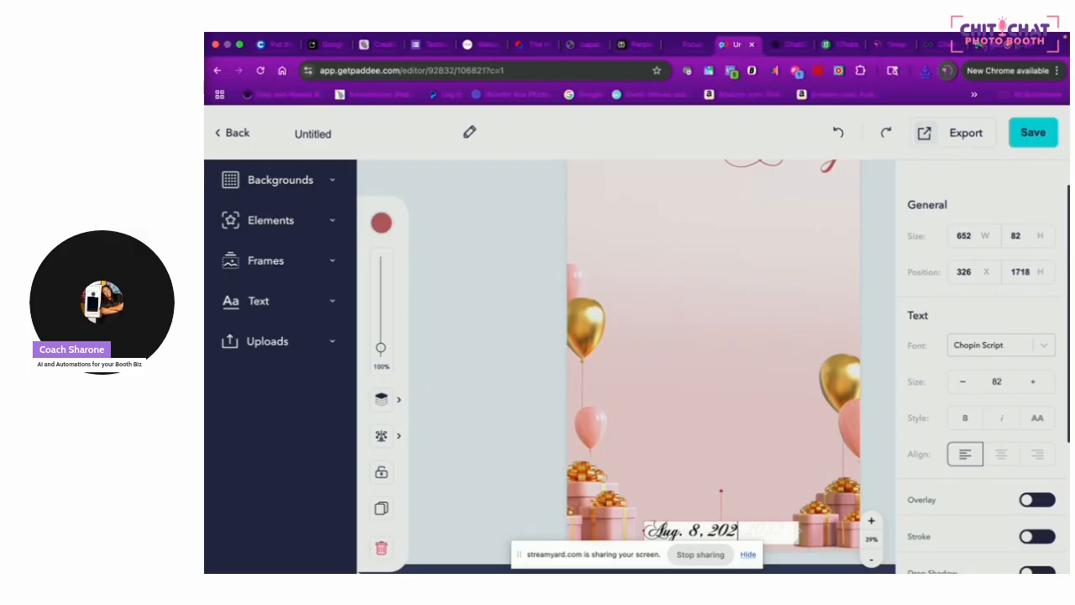
left_click(764, 477)
left_click_drag(712, 531, 722, 531)
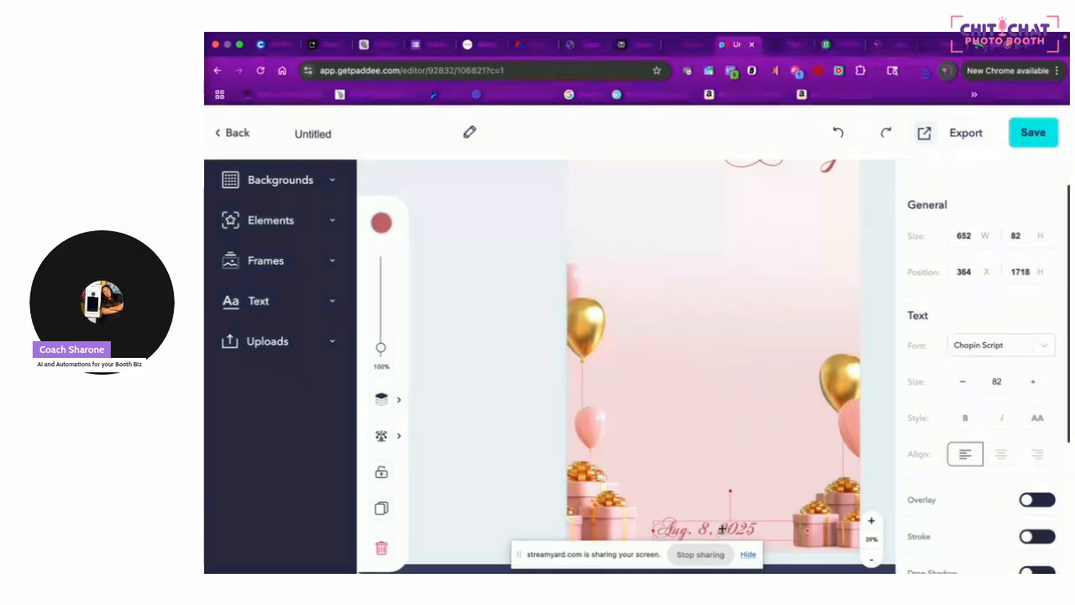
left_click(756, 425)
scroll(755, 437, "up", 3)
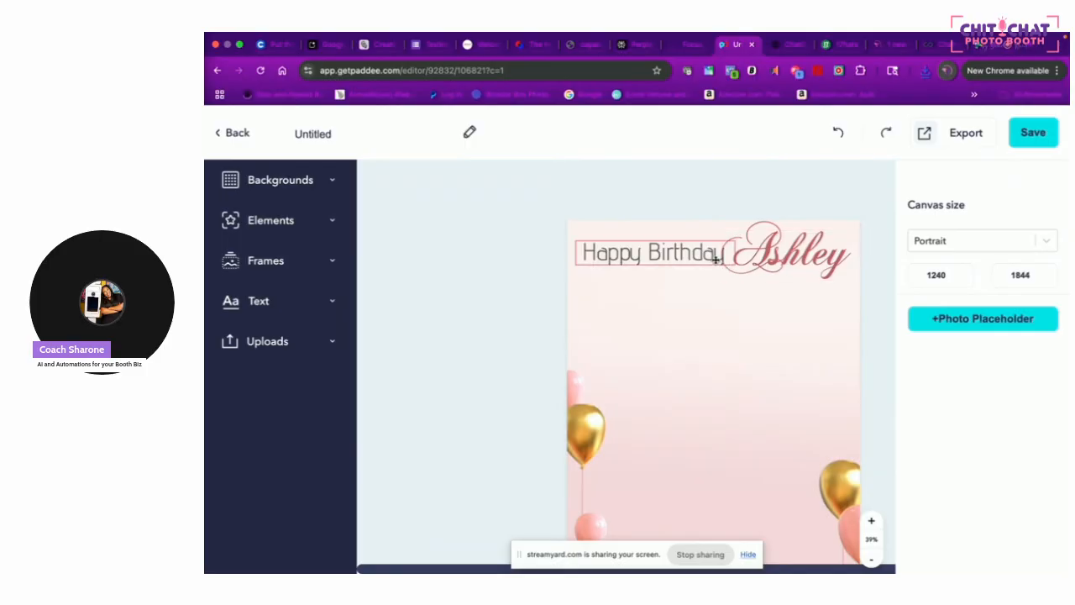
Rename Ashley to Nana, move it mid-page, and place the Happy Birthday text above it
left_click(771, 260)
double_click(771, 260)
type("Nana")
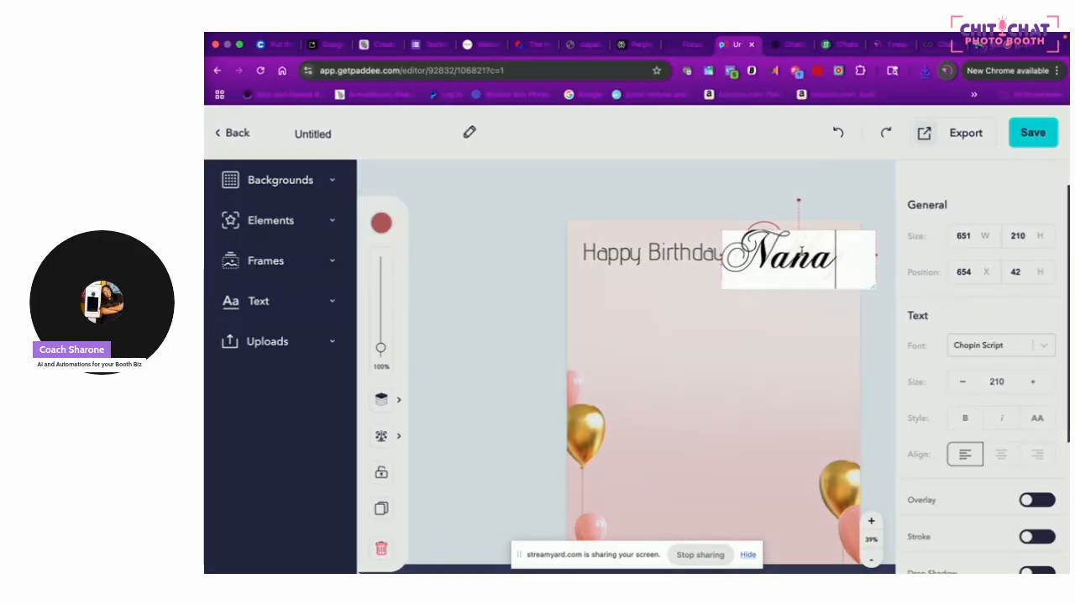
left_click(796, 309)
left_click_drag(804, 266, 721, 412)
left_click_drag(719, 252, 744, 354)
Make the greeting read Happy 95th Birthday, centre-aligned and nudged slightly left
double_click(707, 359)
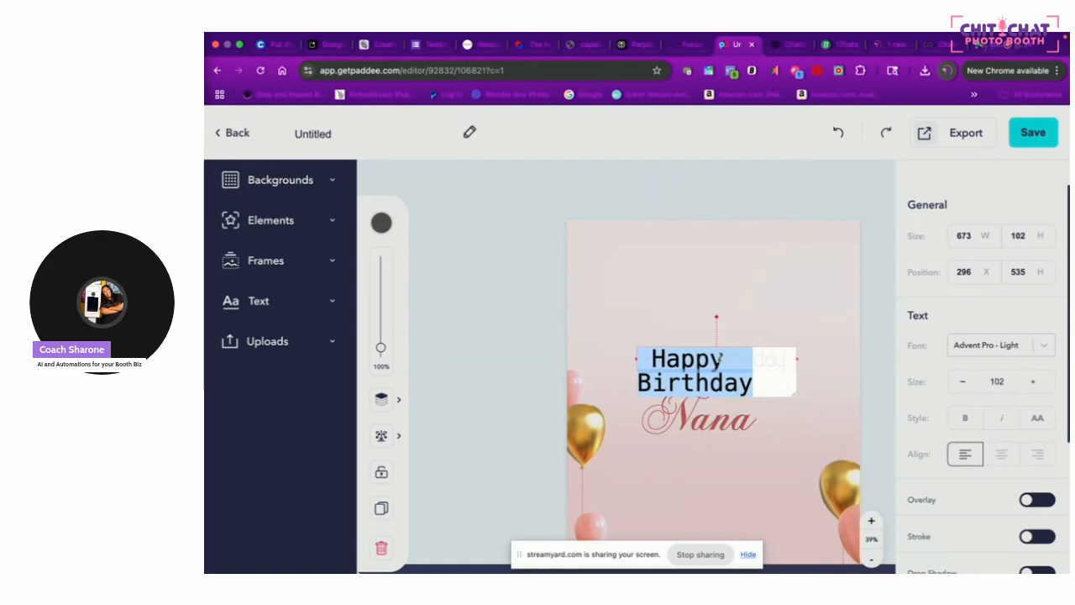
left_click(725, 358)
type("95th")
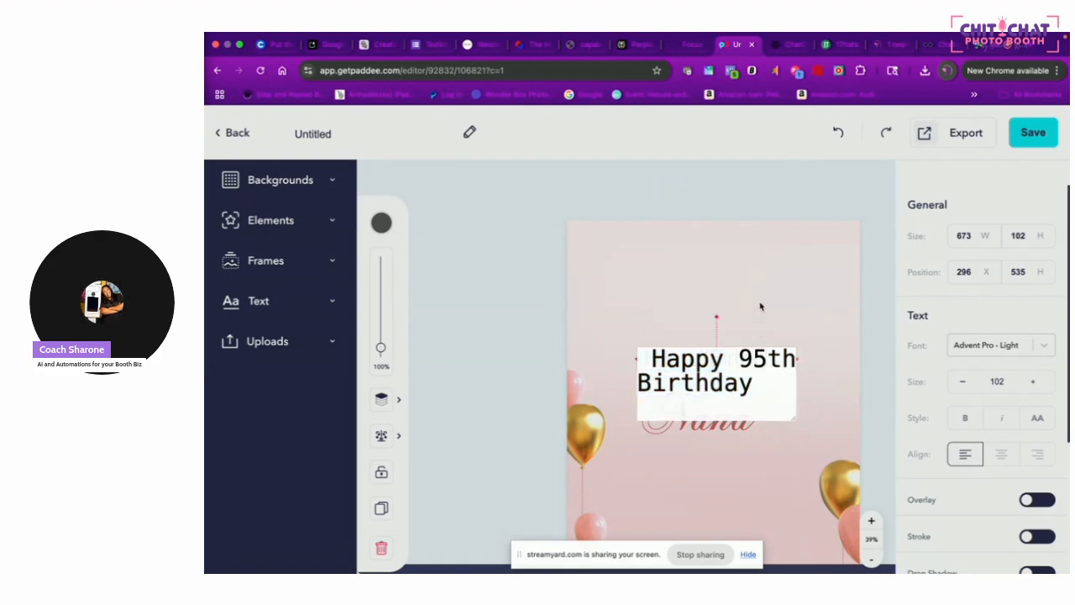
key("Escape")
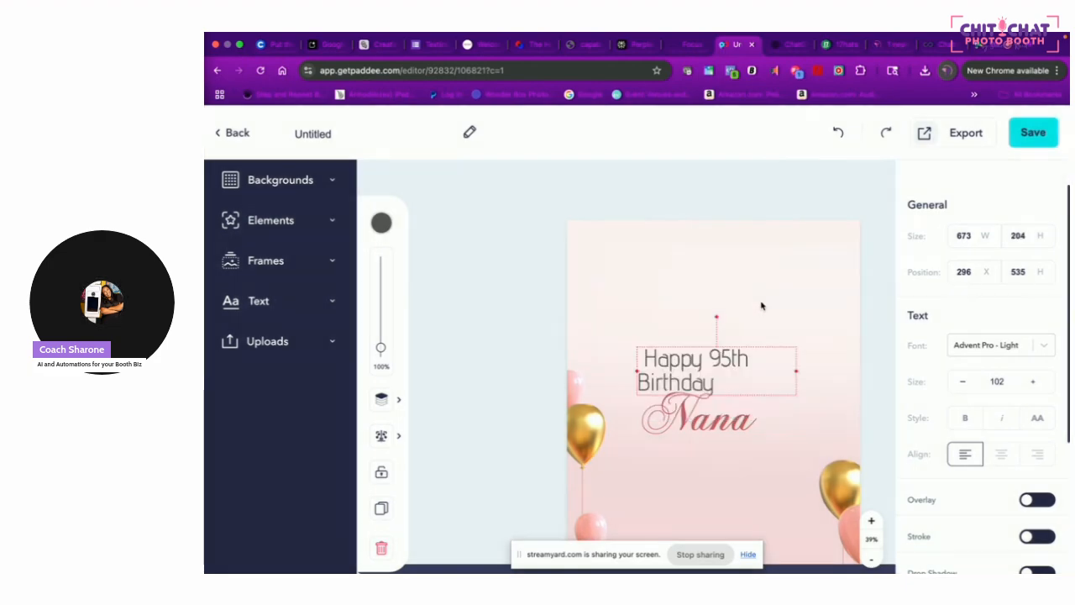
double_click(731, 366)
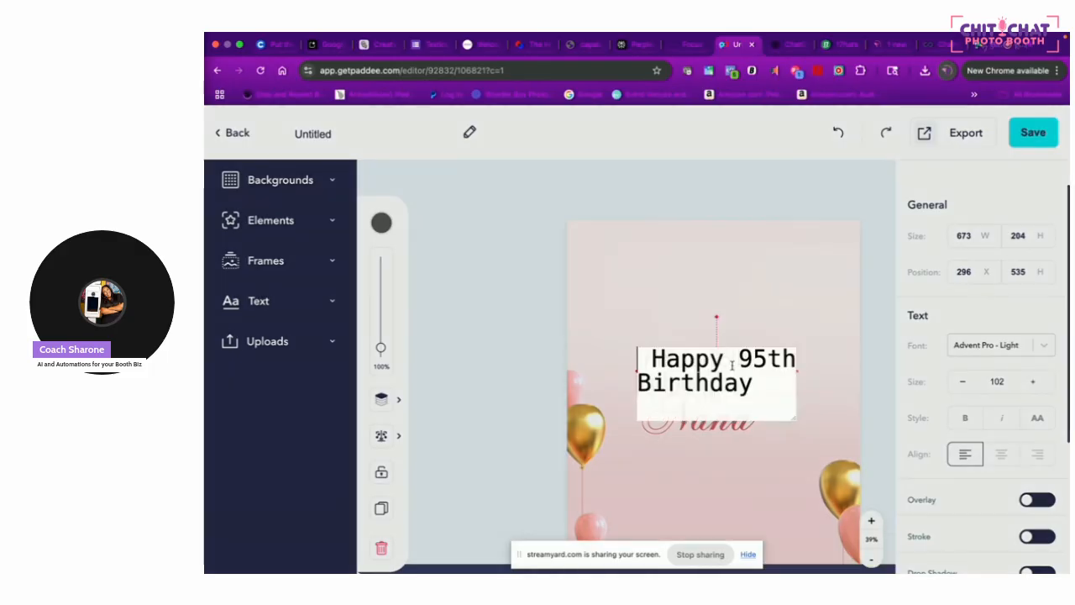
left_click(1002, 453)
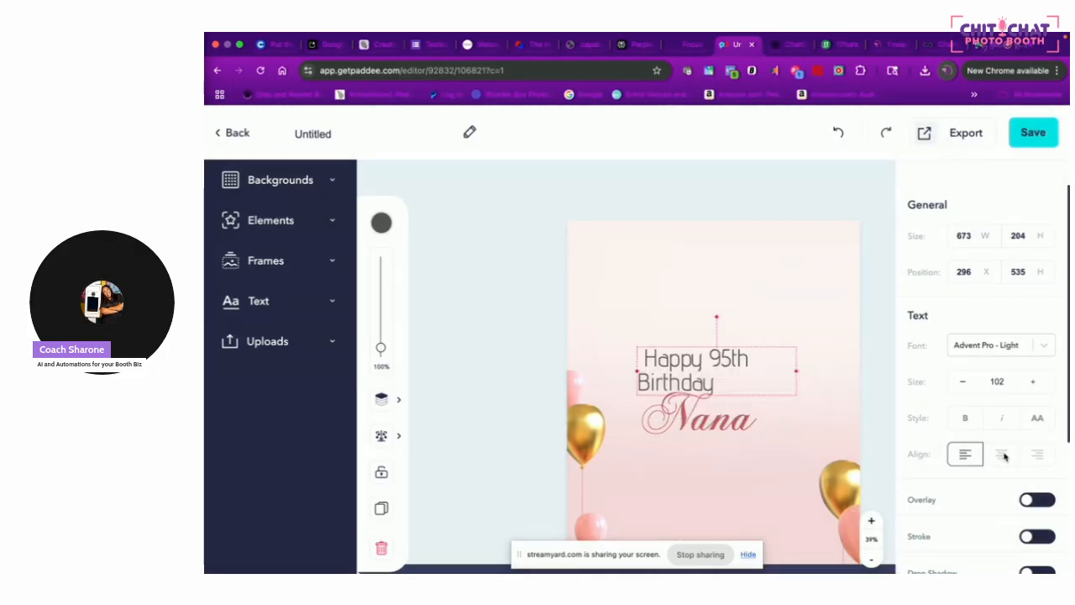
left_click(815, 309)
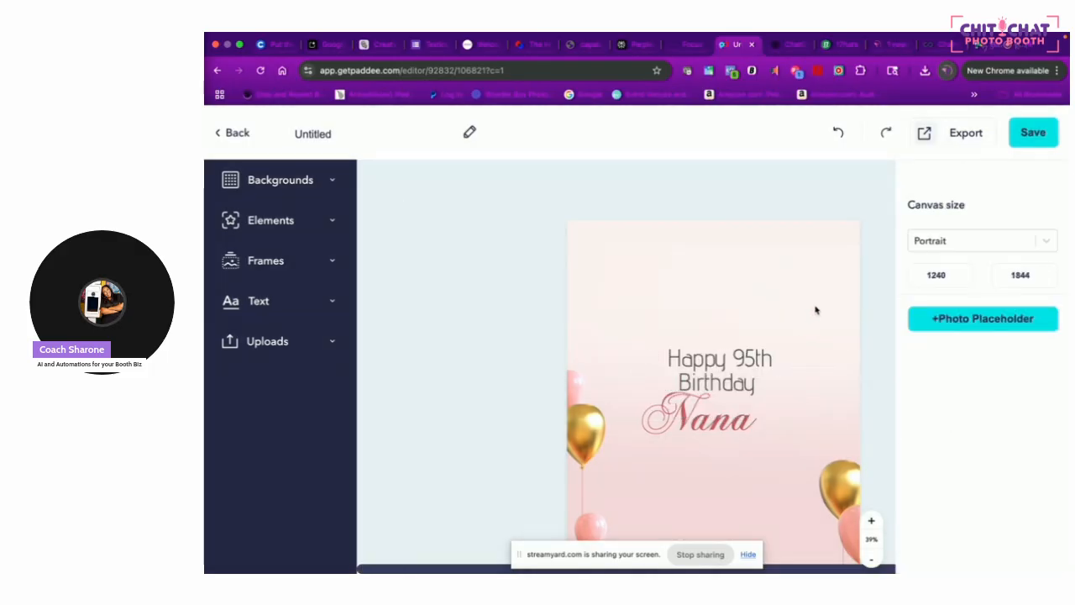
left_click(731, 375)
left_click_drag(731, 375, 721, 374)
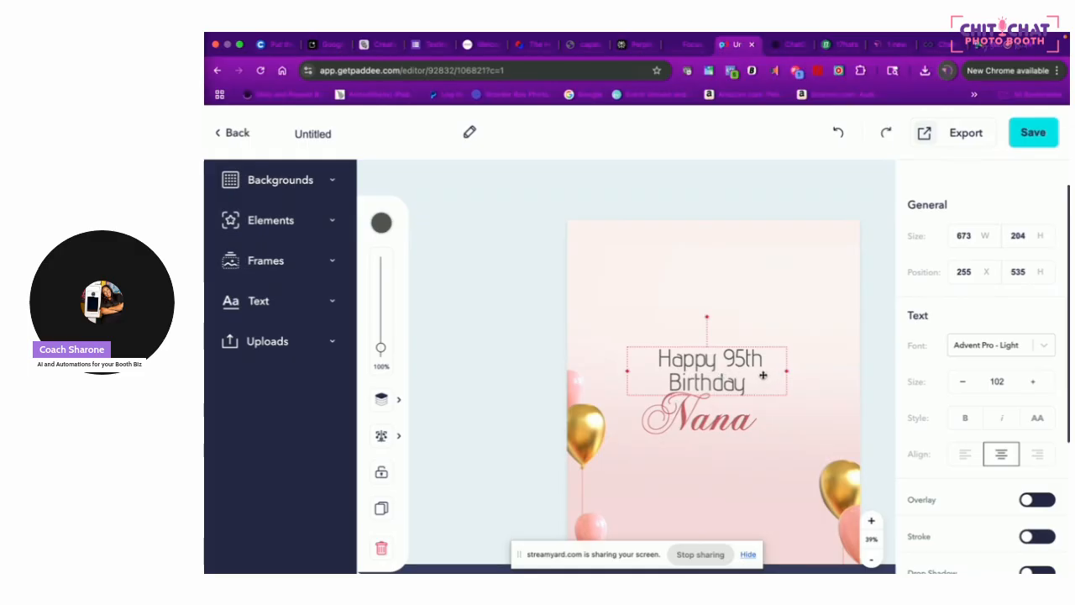
left_click(809, 315)
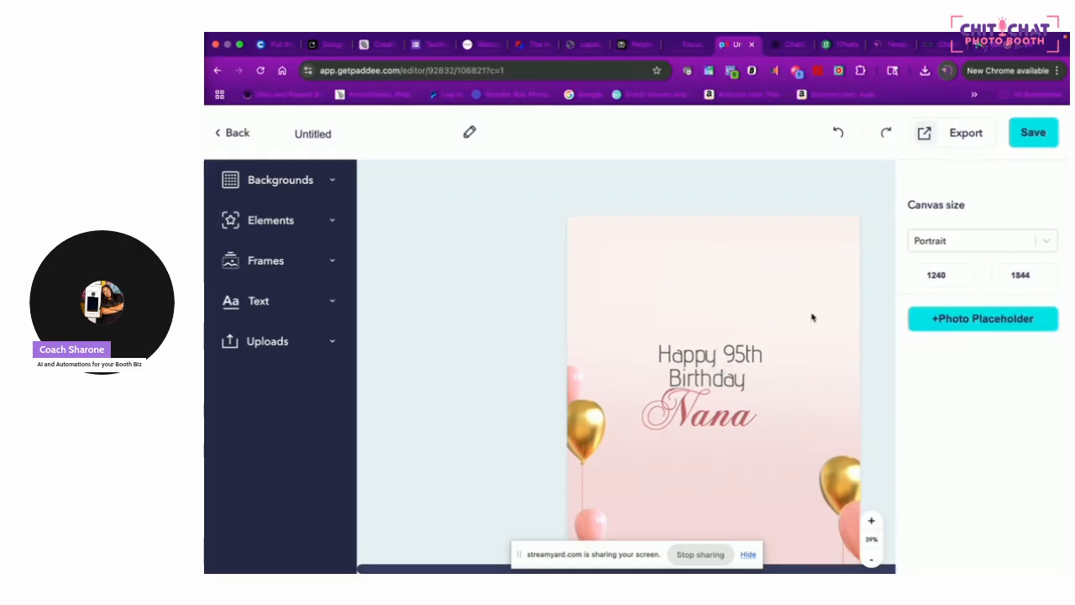
scroll(815, 309, "down", 3)
scroll(819, 305, "up", 1)
Export the birthday design as a final file for 'Other' booth software
left_click(968, 134)
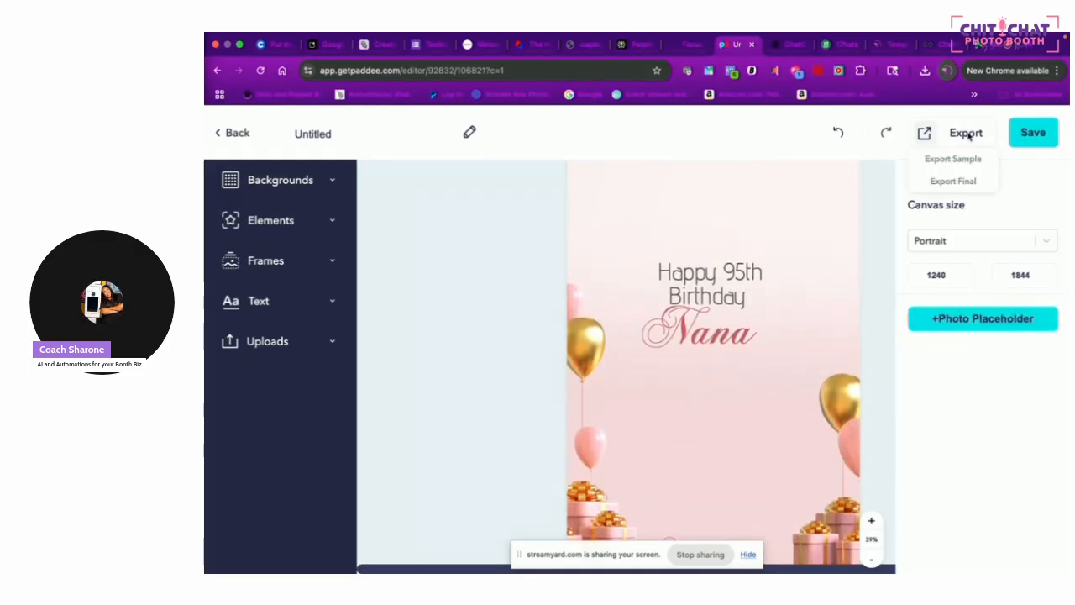
left_click(968, 183)
left_click(659, 356)
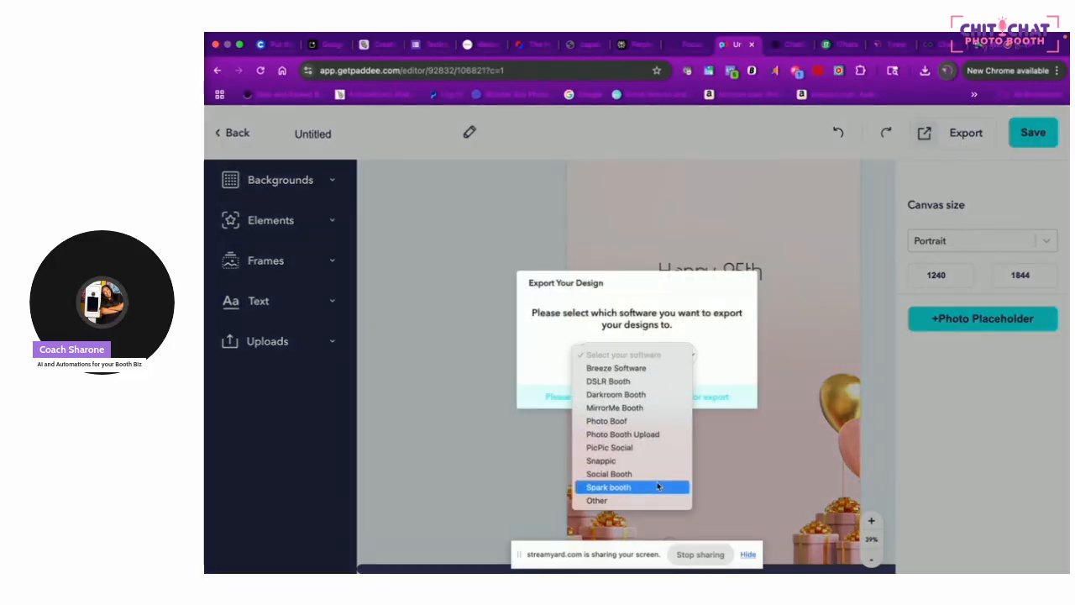
left_click(634, 502)
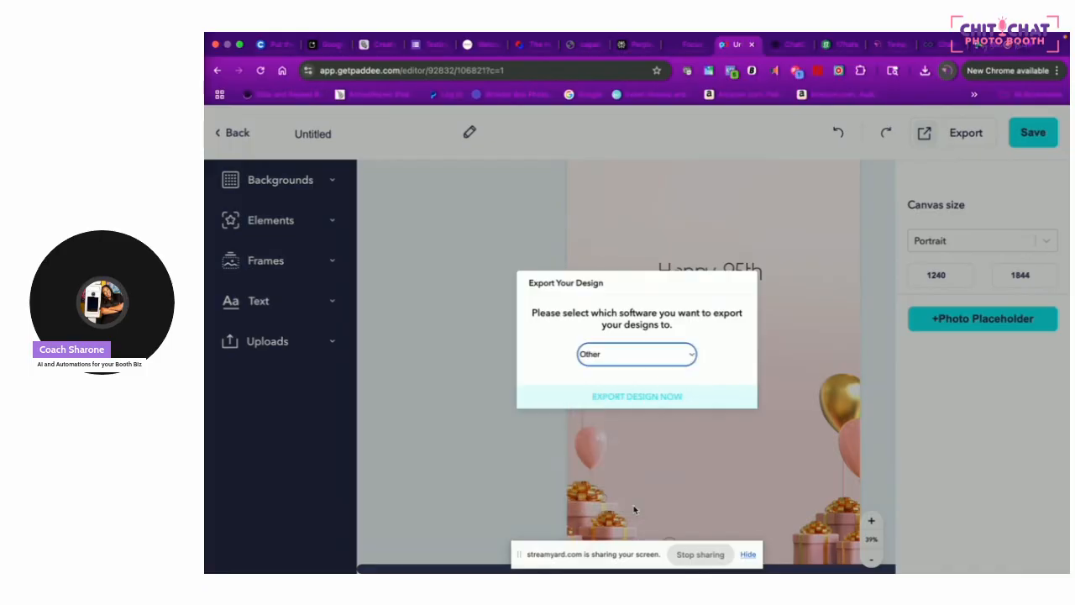
left_click(656, 397)
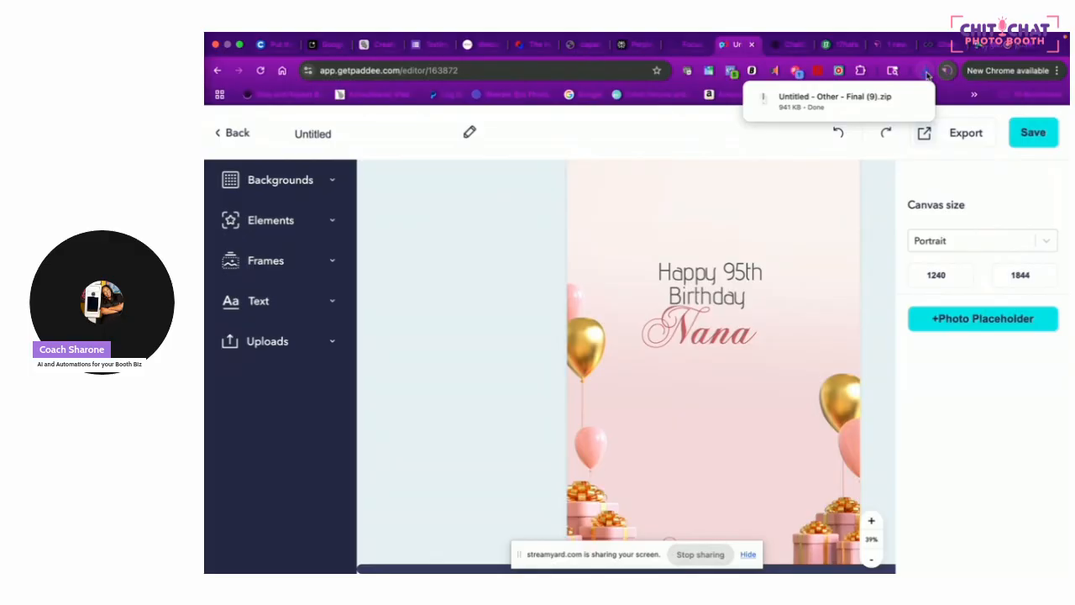
Open the downloaded export zip in Finder, then return to the Paddee editor in Chrome
left_click(878, 100)
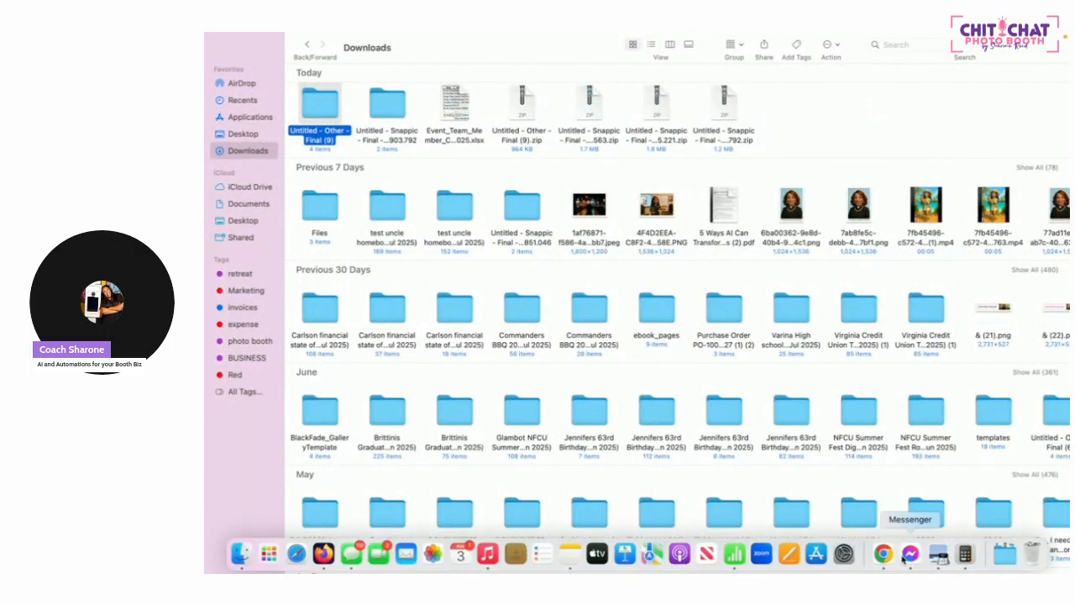
left_click(883, 554)
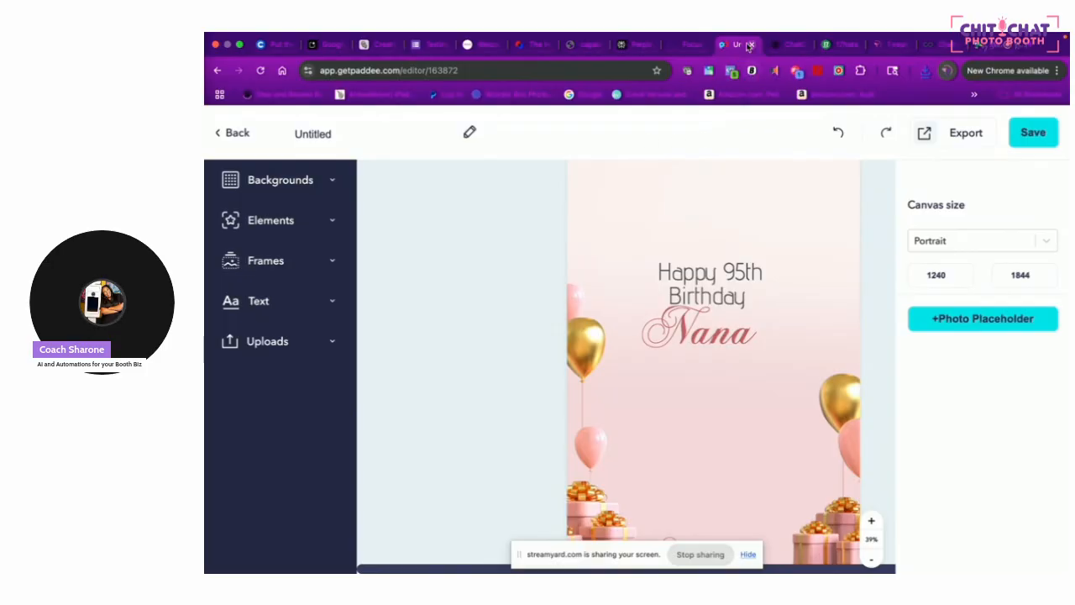
Check the Snappic Events page, return to Paddee, then switch to the Focus and Fabulous templates page
left_click(690, 45)
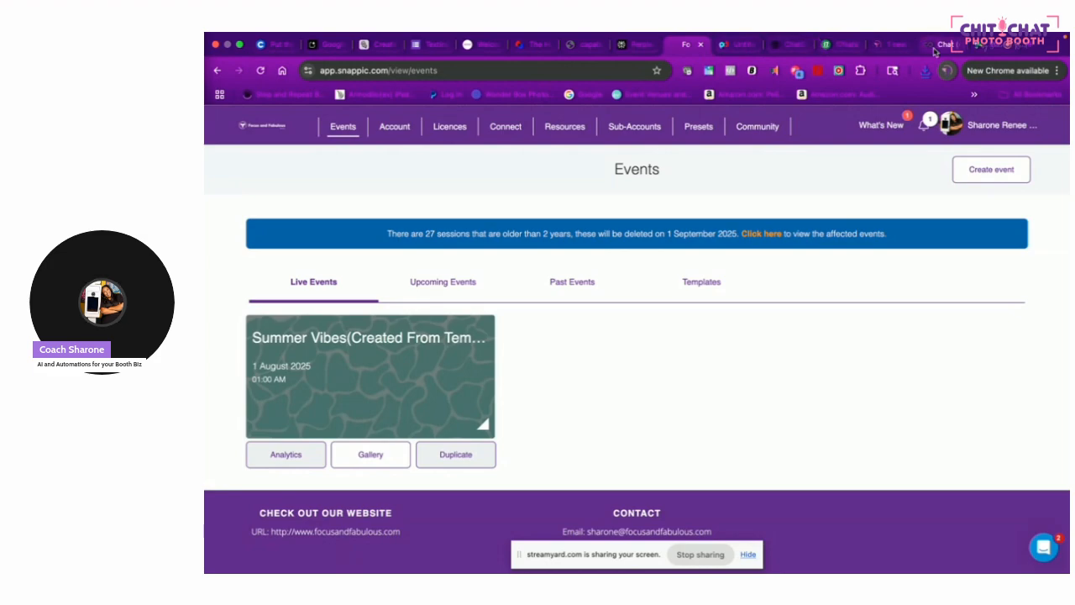
left_click(750, 46)
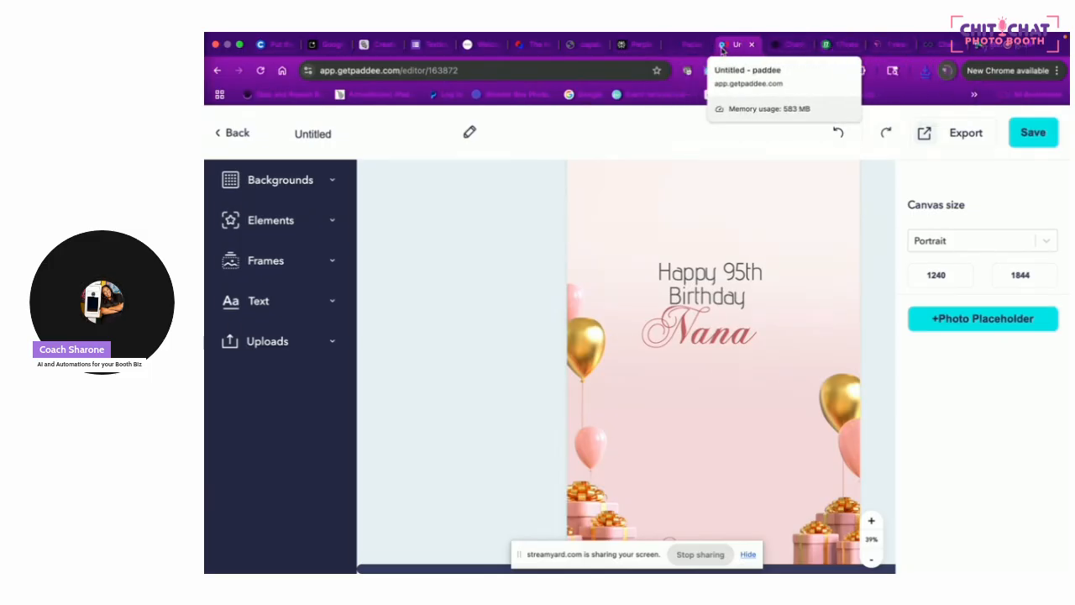
left_click(889, 43)
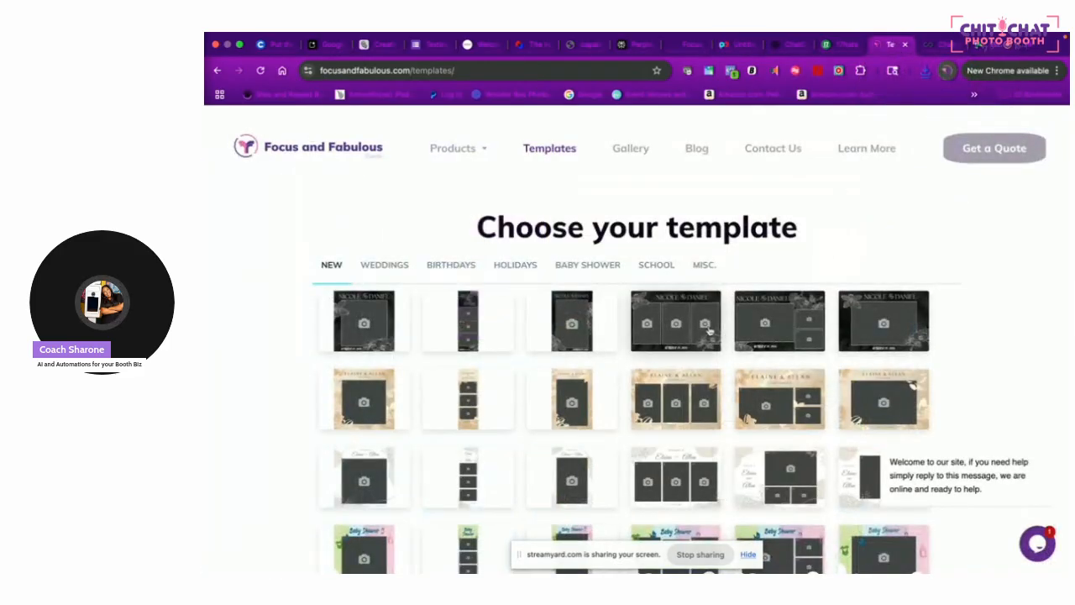
Browse the Focus and Fabulous template gallery and preview the Prom Night request form
left_click(357, 145)
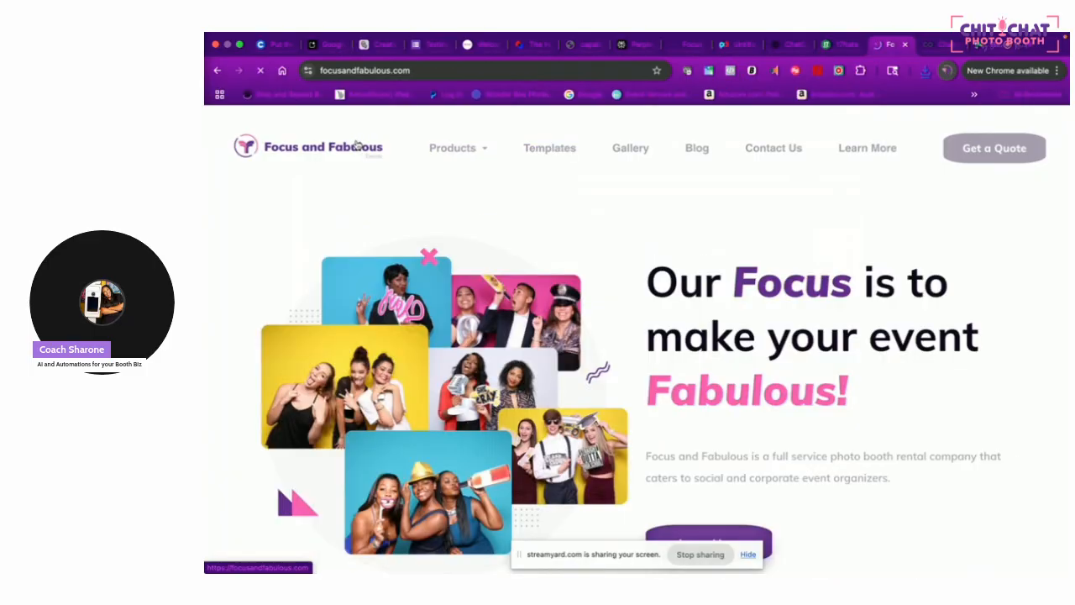
left_click(572, 149)
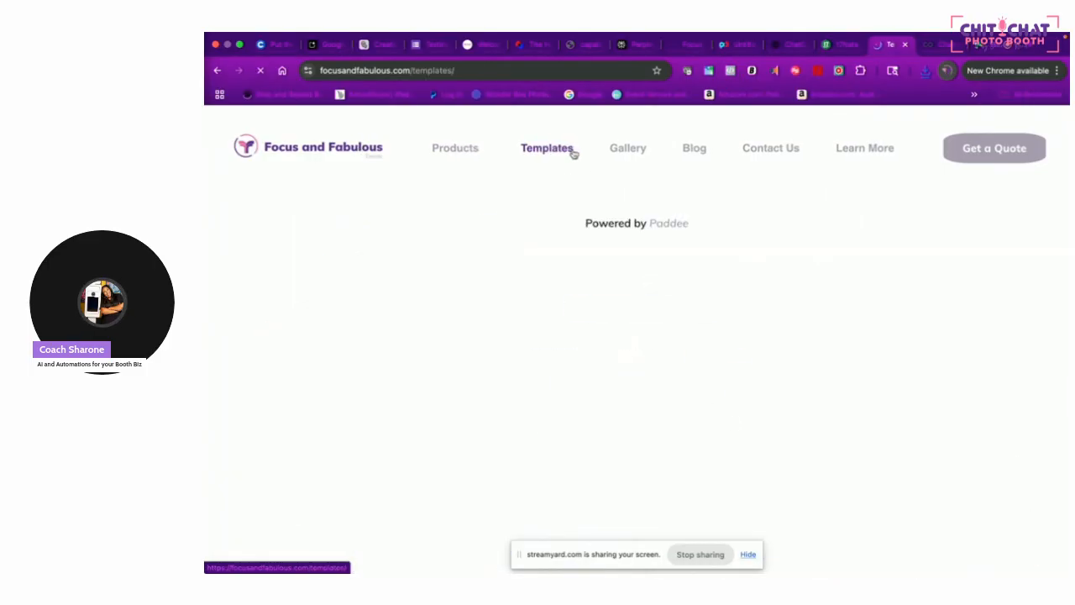
scroll(615, 401, "down", 15)
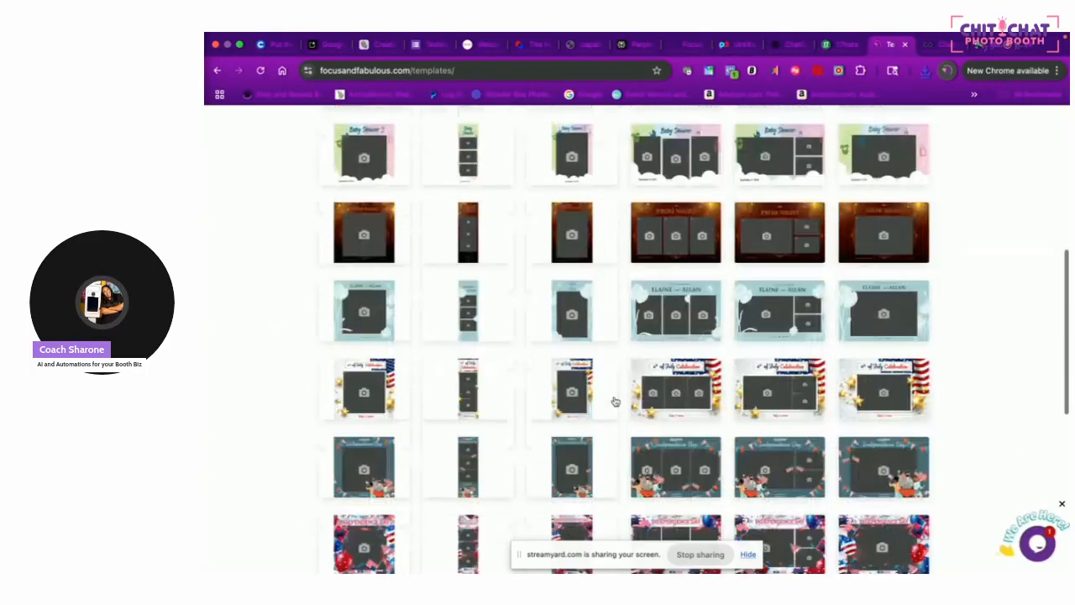
left_click(683, 402)
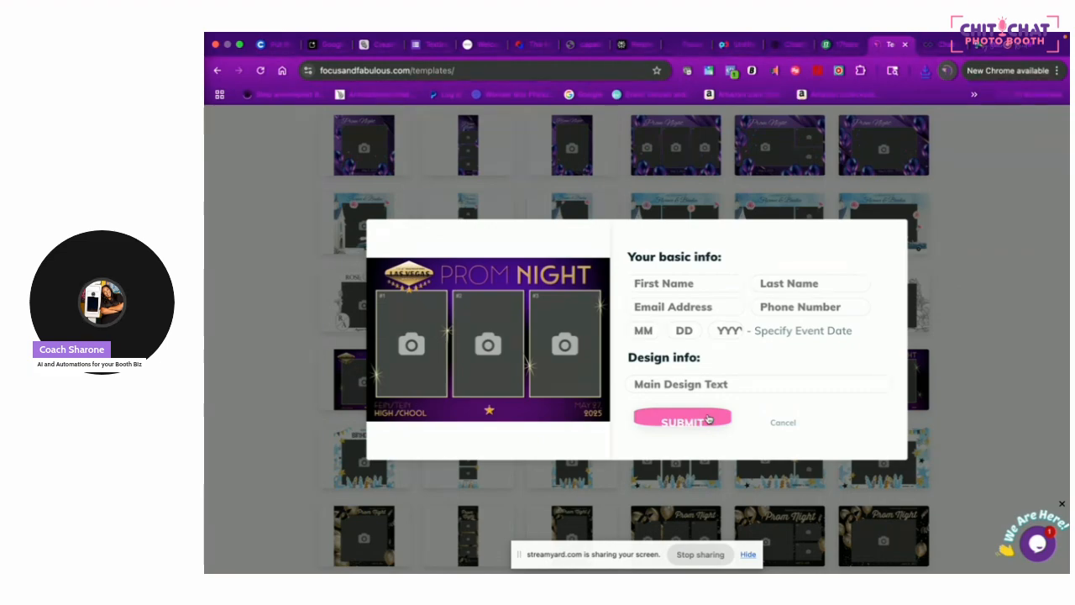
left_click(940, 45)
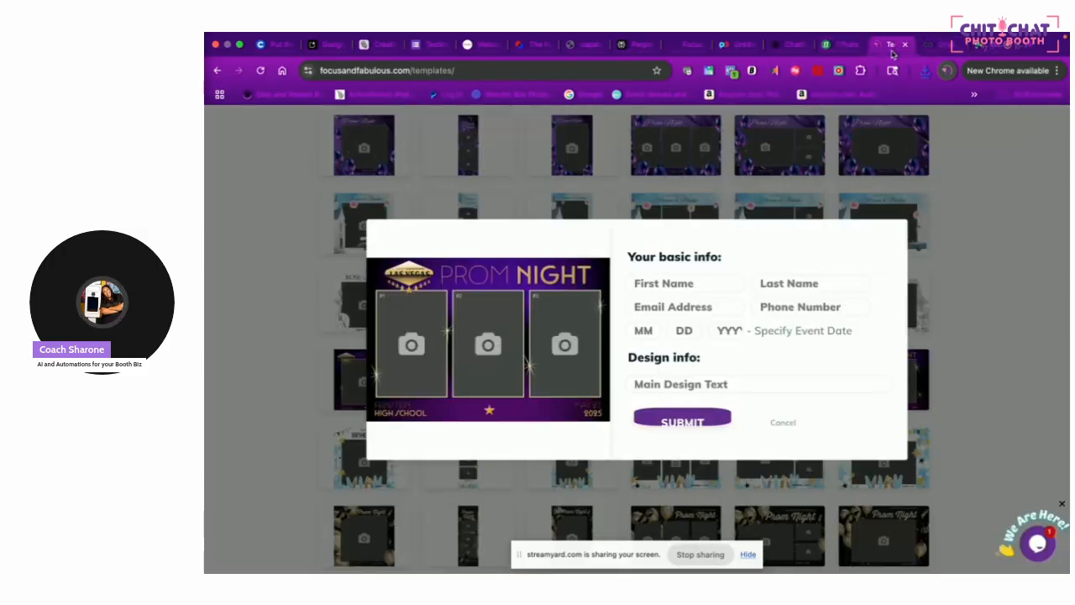
left_click(893, 49)
On the Snappic Events page, start a new event and browse the themed templates
left_click(782, 44)
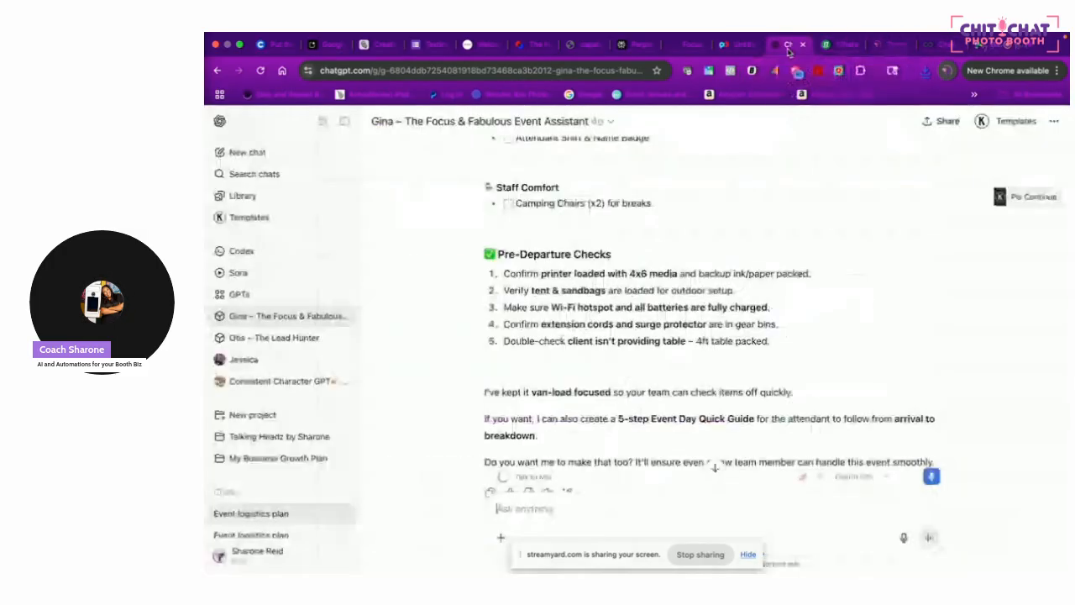
left_click(736, 44)
left_click(689, 44)
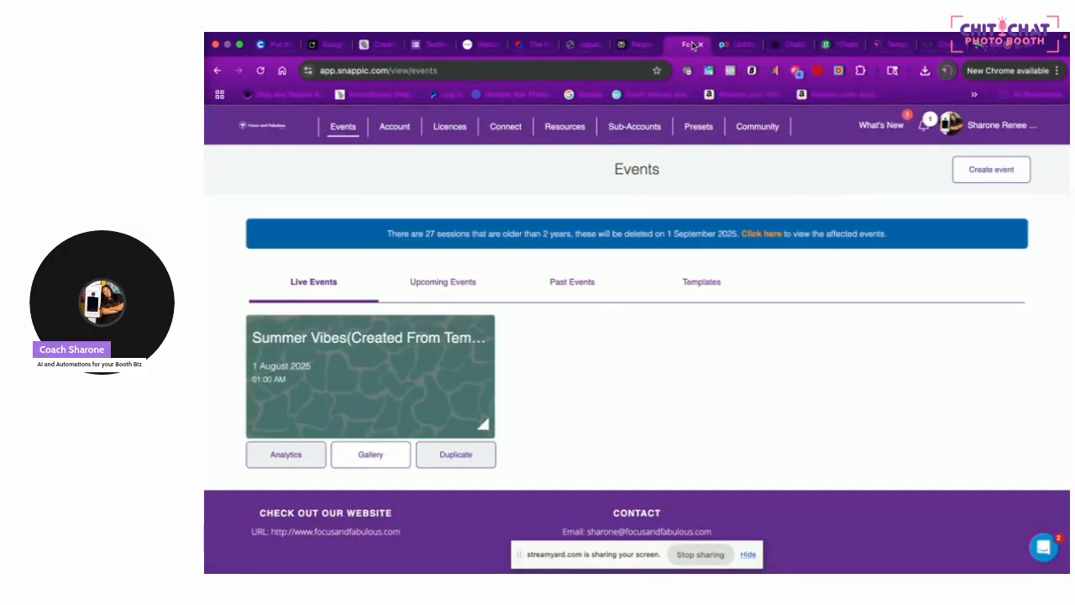
left_click(1000, 169)
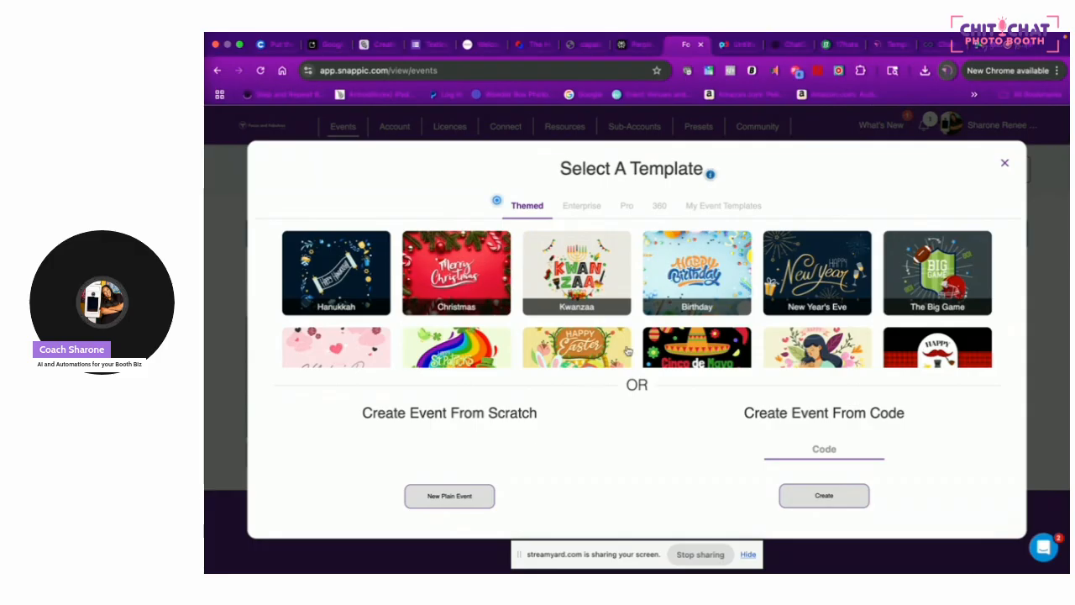
scroll(679, 315, "down", 2)
scroll(680, 314, "down", 5)
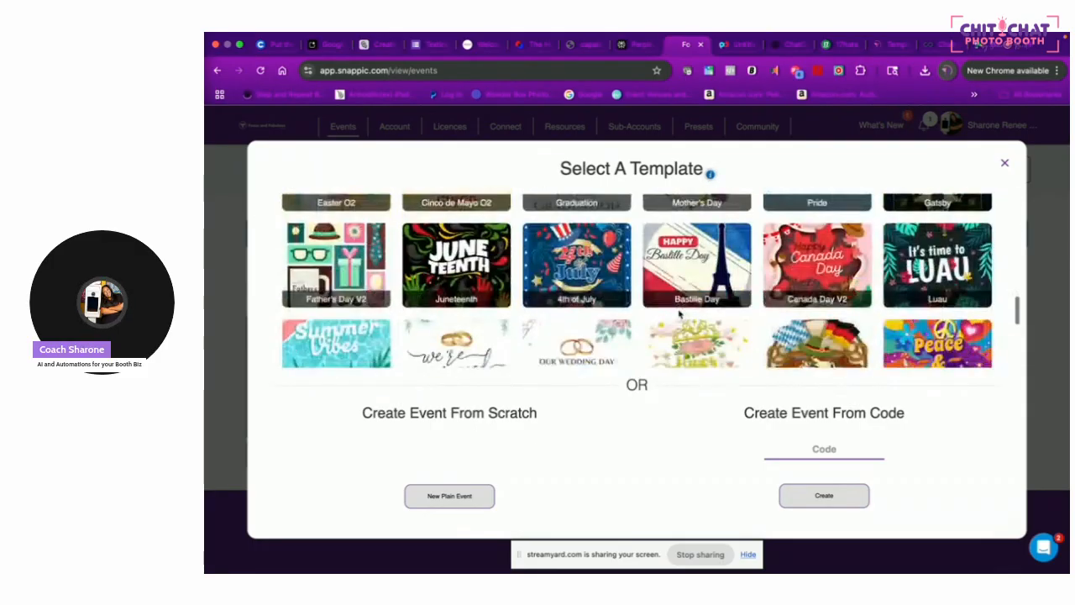
scroll(680, 314, "up", 8)
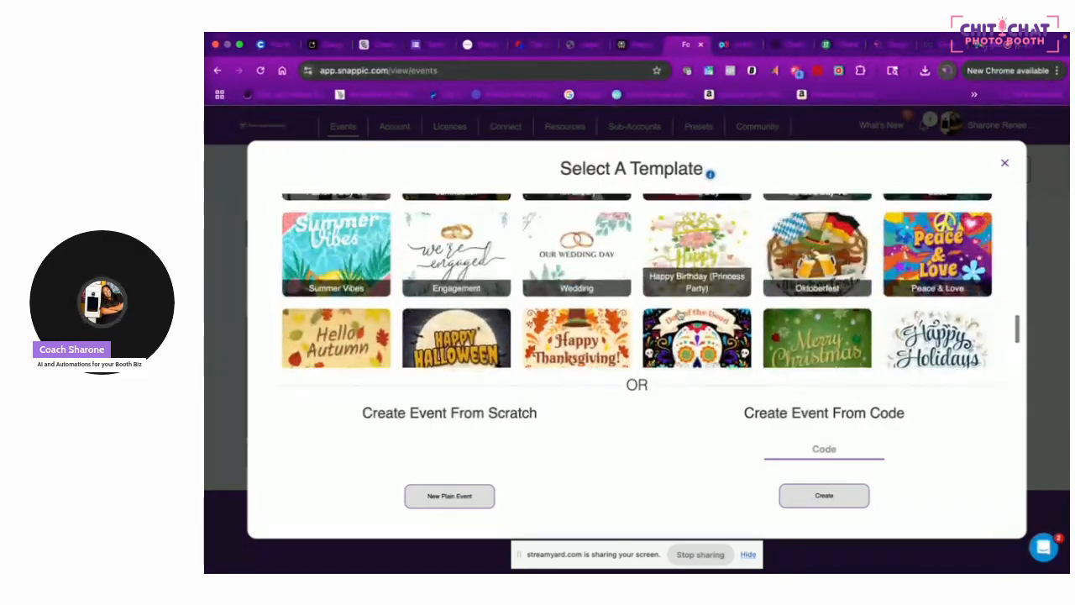
scroll(680, 314, "up", 10)
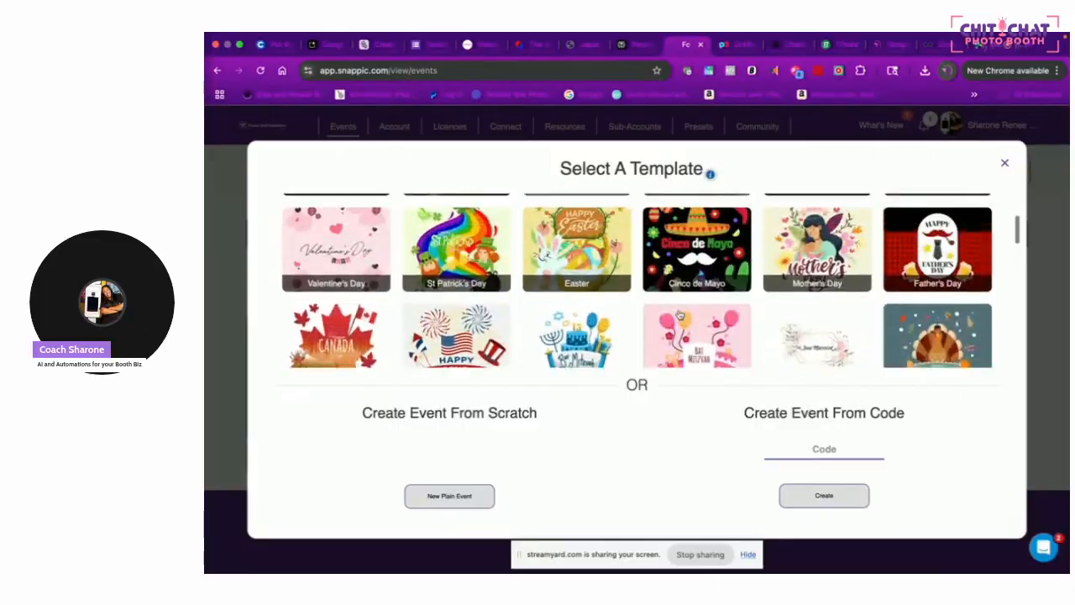
scroll(680, 314, "down", 10)
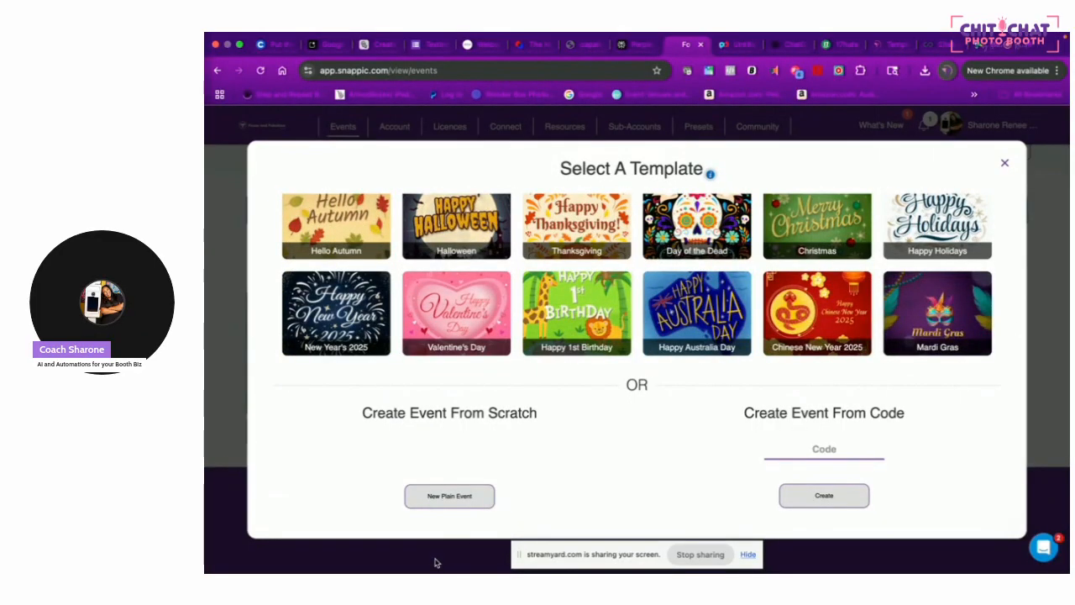
Create a plain event with the Photo feature and continue to Event Info
left_click(450, 498)
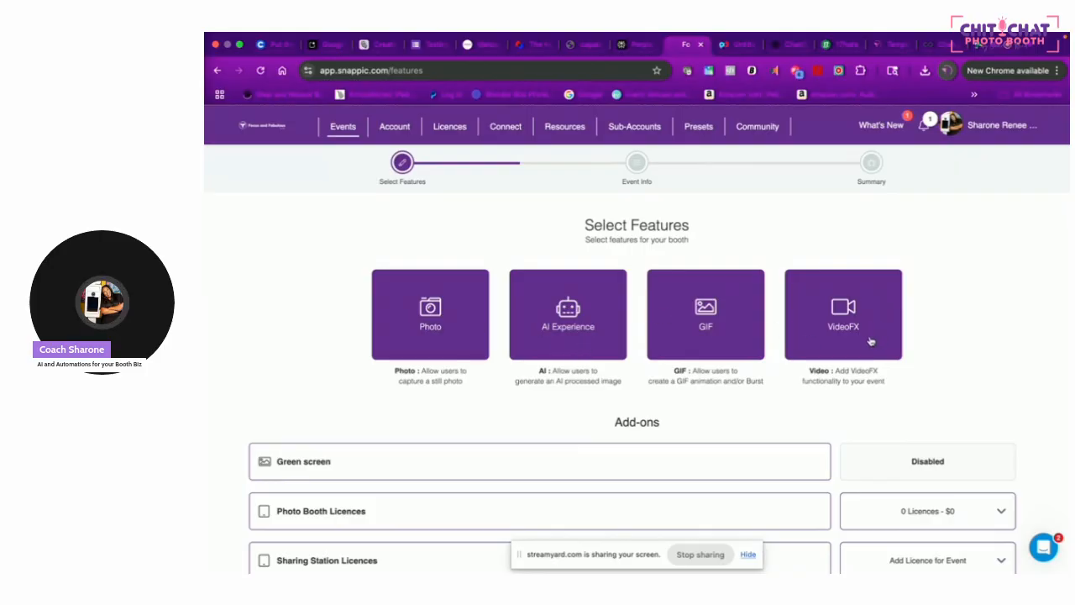
left_click(461, 287)
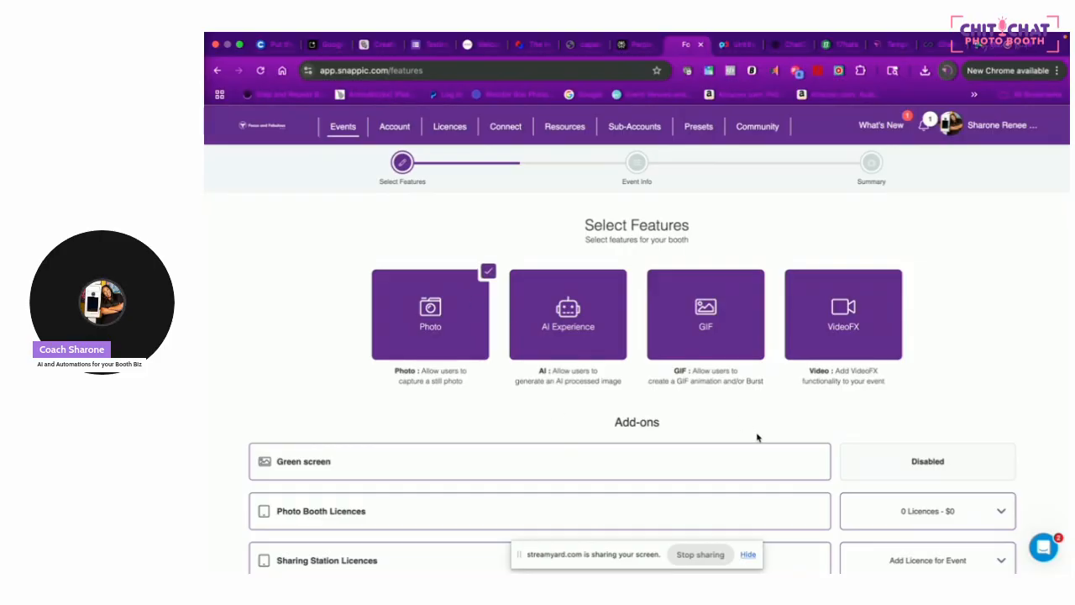
scroll(758, 437, "down", 2)
scroll(932, 433, "down", 1)
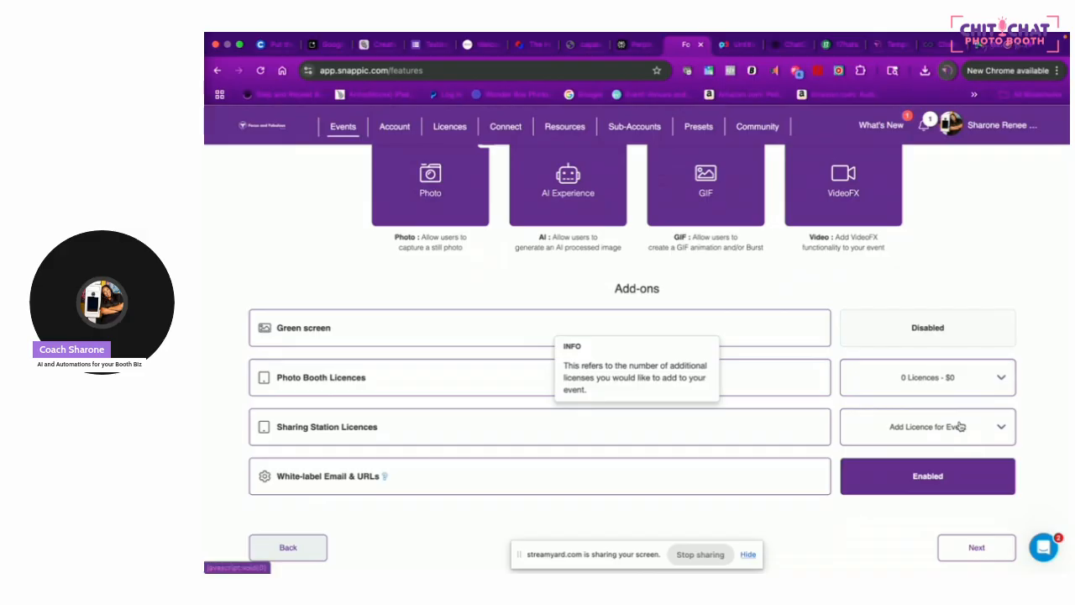
scroll(960, 427, "down", 1)
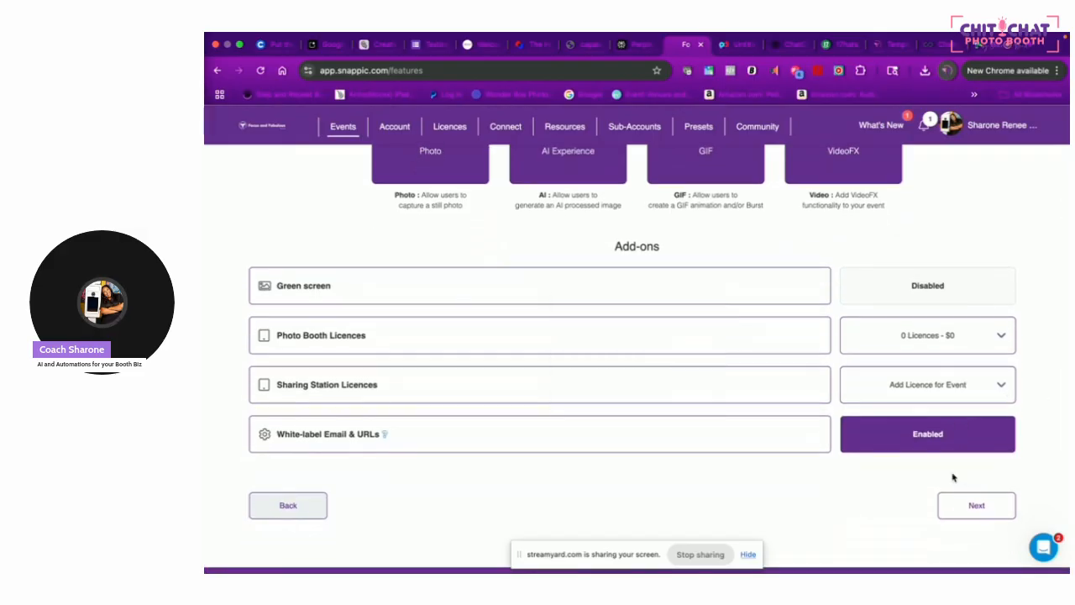
left_click(973, 509)
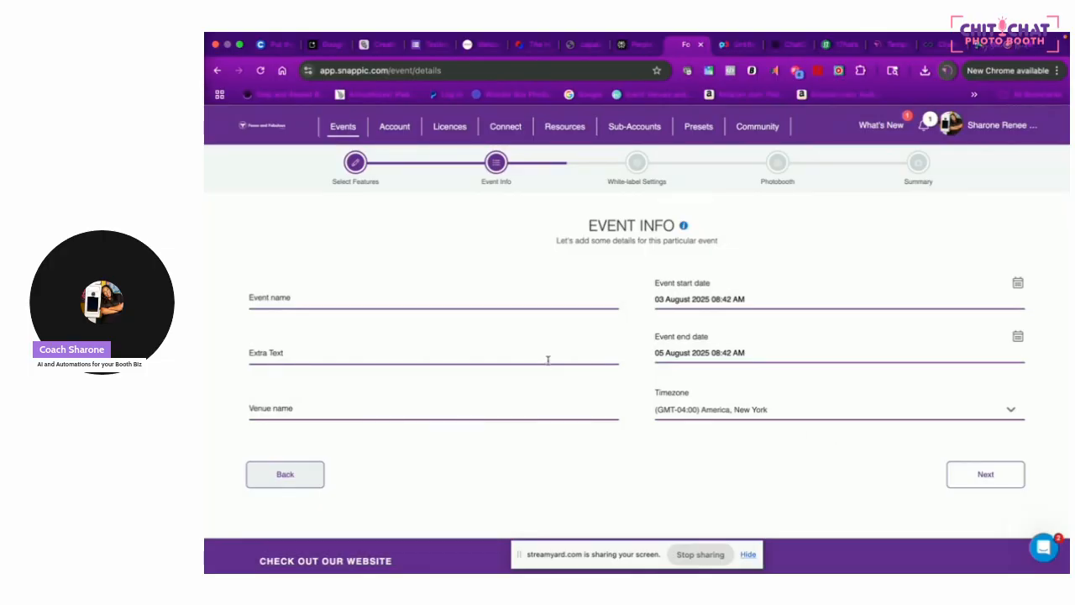
Name the event Nana's 95th B Day with venue Richmond VA
left_click(486, 302)
type("Nana")
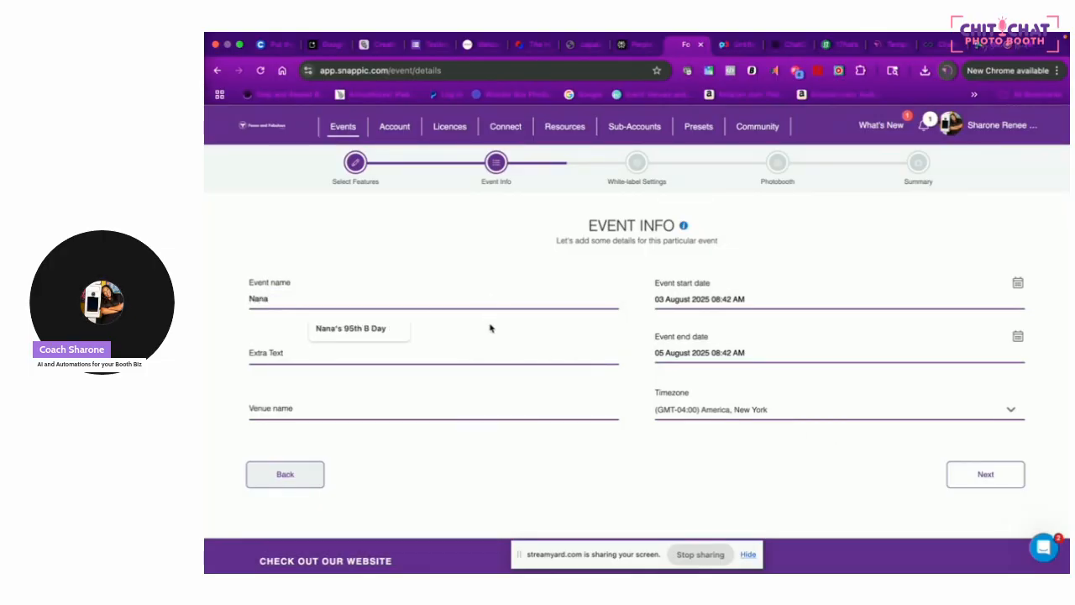
left_click(369, 331)
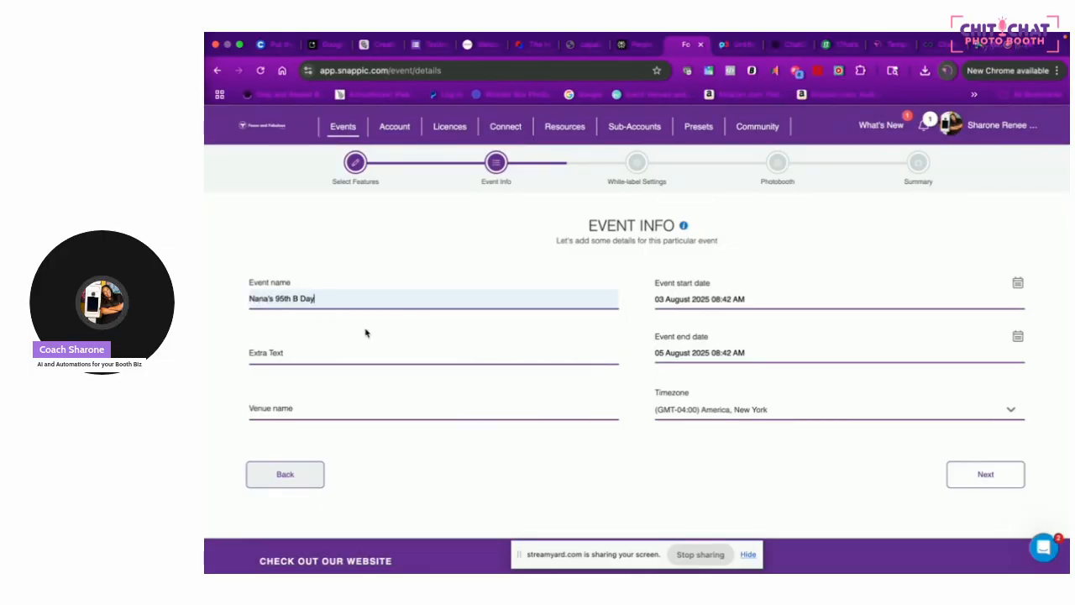
left_click(371, 412)
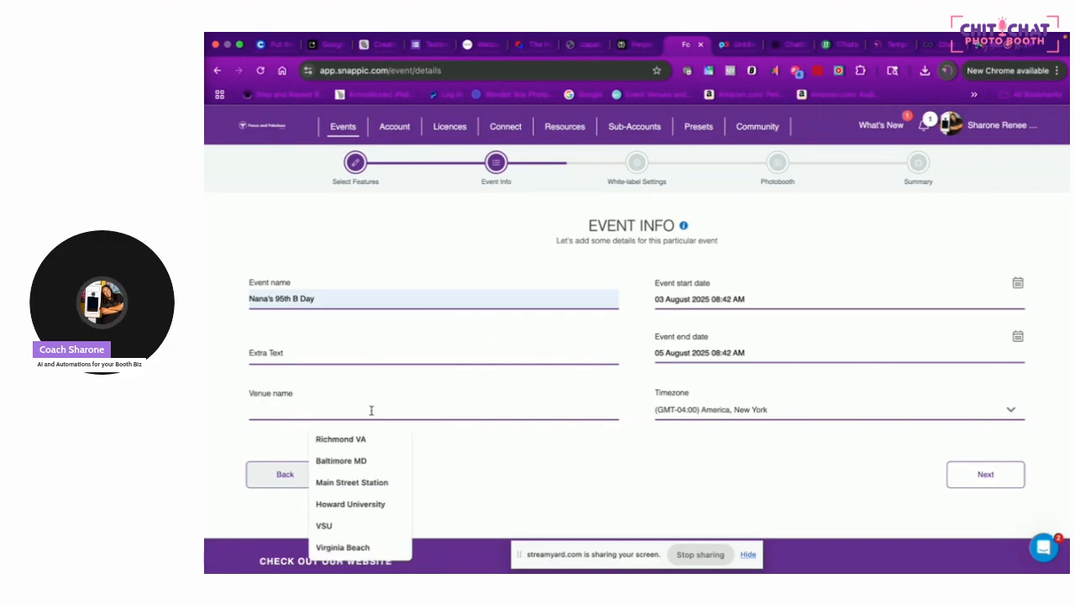
type("R")
left_click(339, 441)
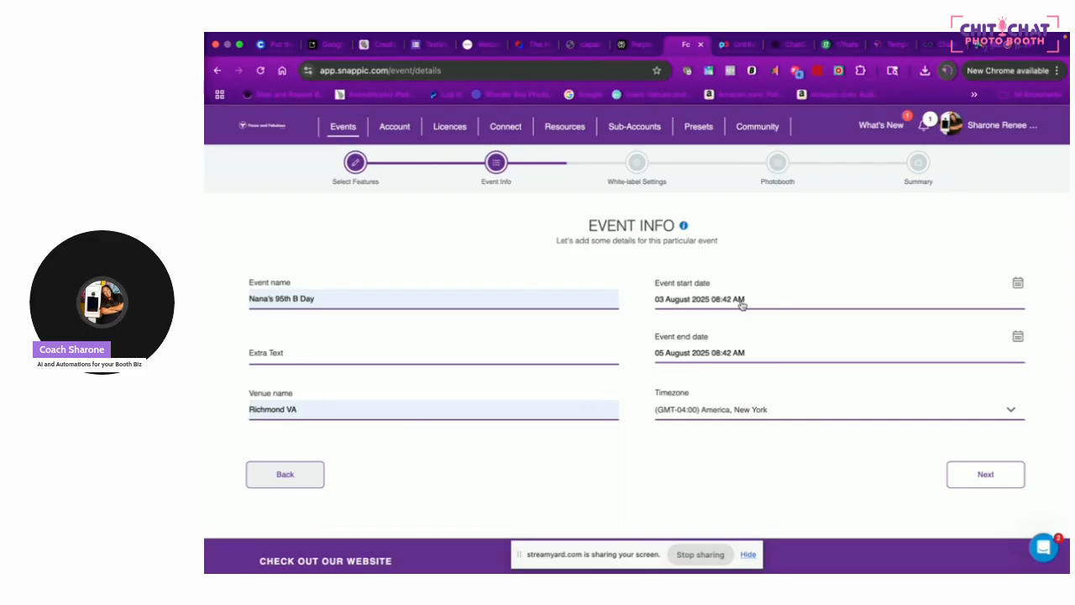
Schedule the event for 08 August 2025, 12:00 PM to 02:20 PM
left_click(743, 305)
left_click(790, 386)
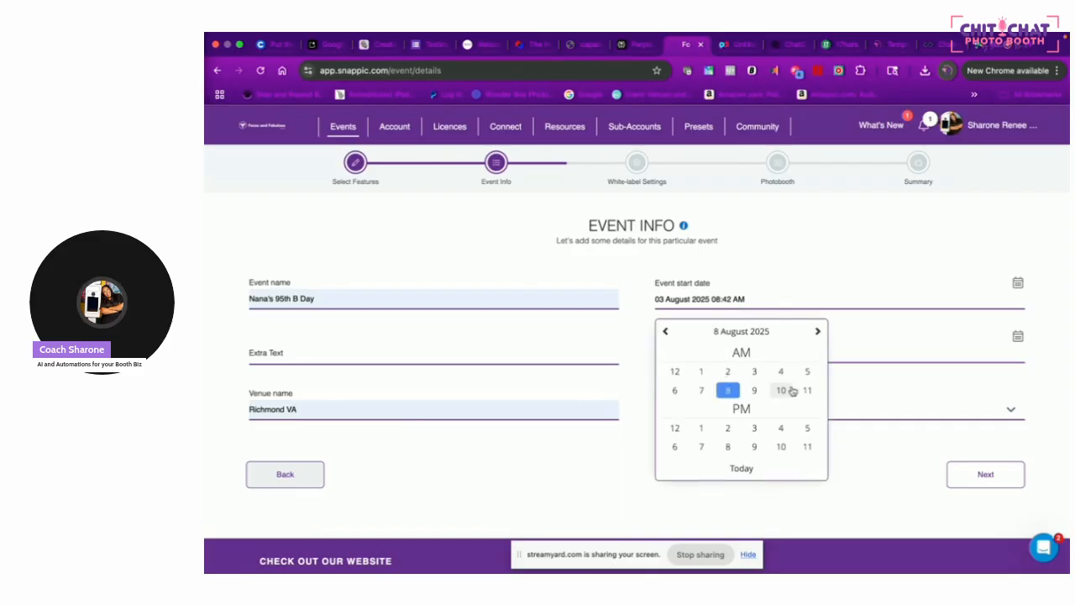
left_click(679, 429)
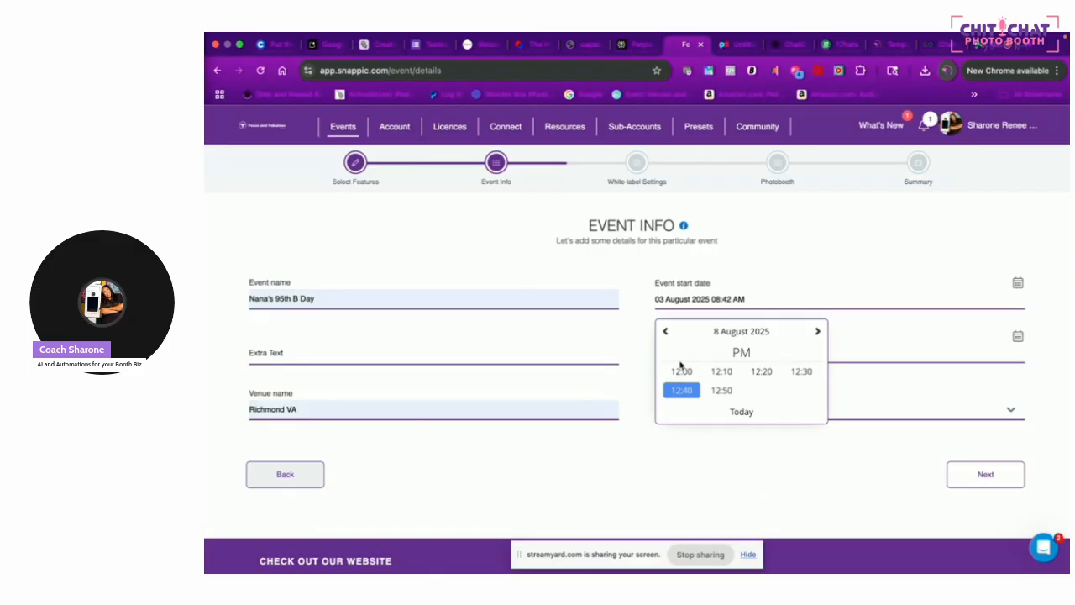
left_click(681, 371)
left_click(723, 354)
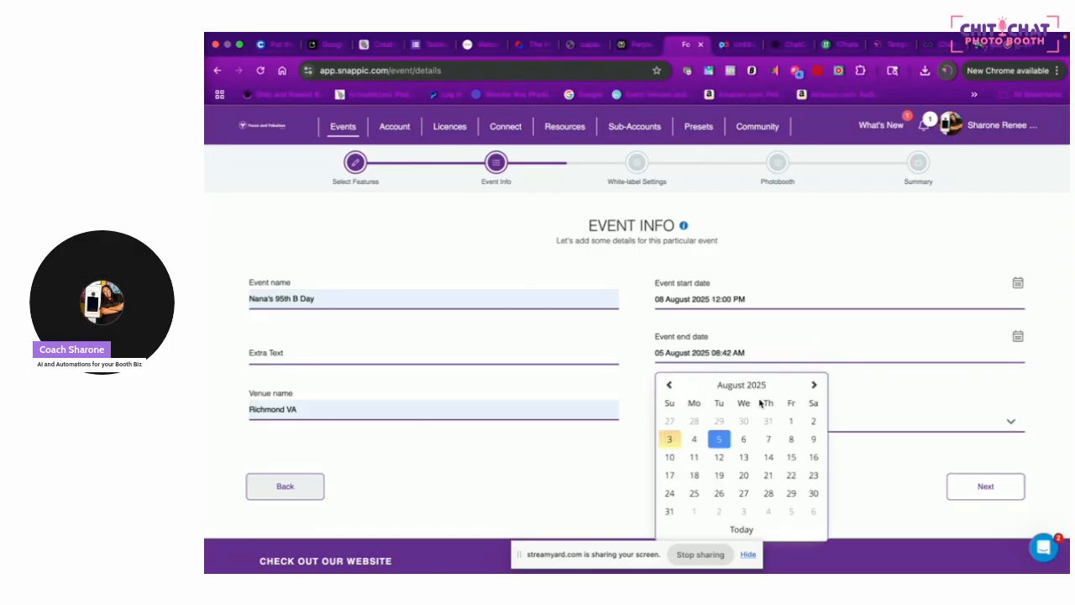
left_click(790, 438)
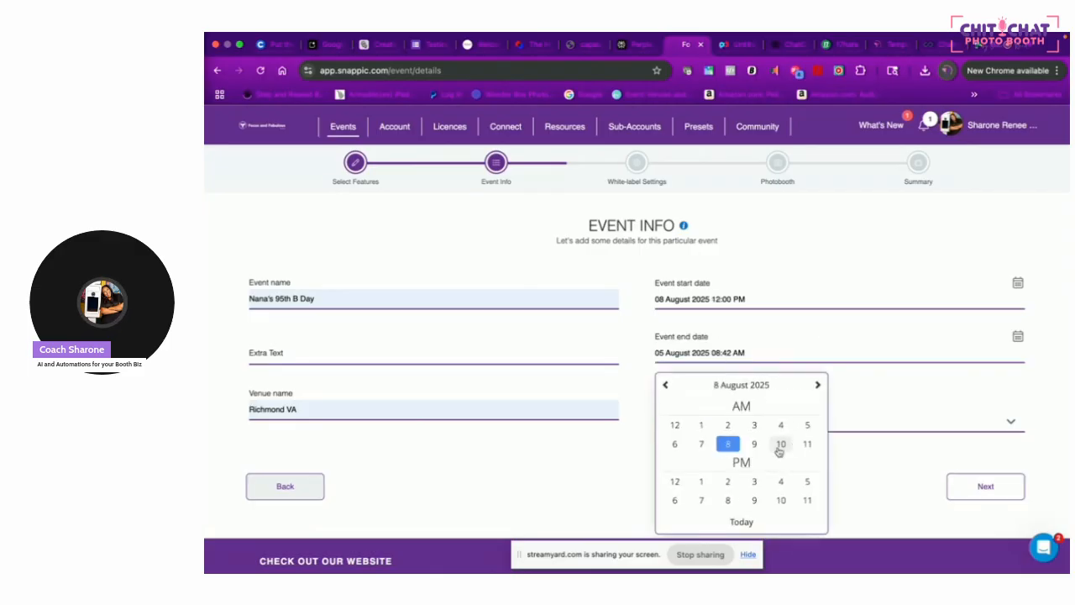
left_click(727, 481)
left_click(771, 429)
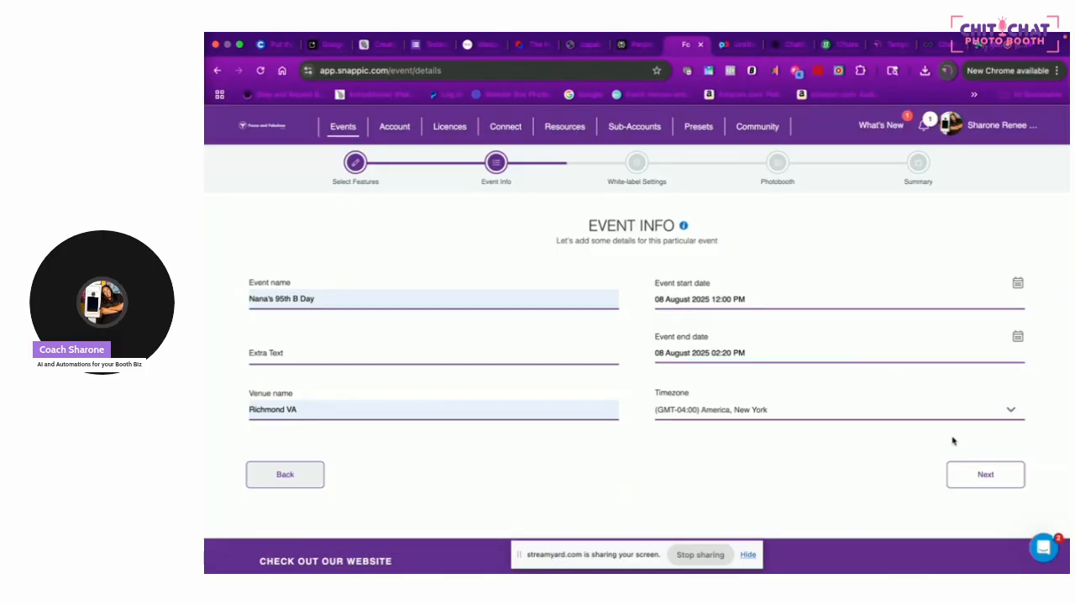
Move past the white-label settings to the Photobooth Event Options step
left_click(961, 476)
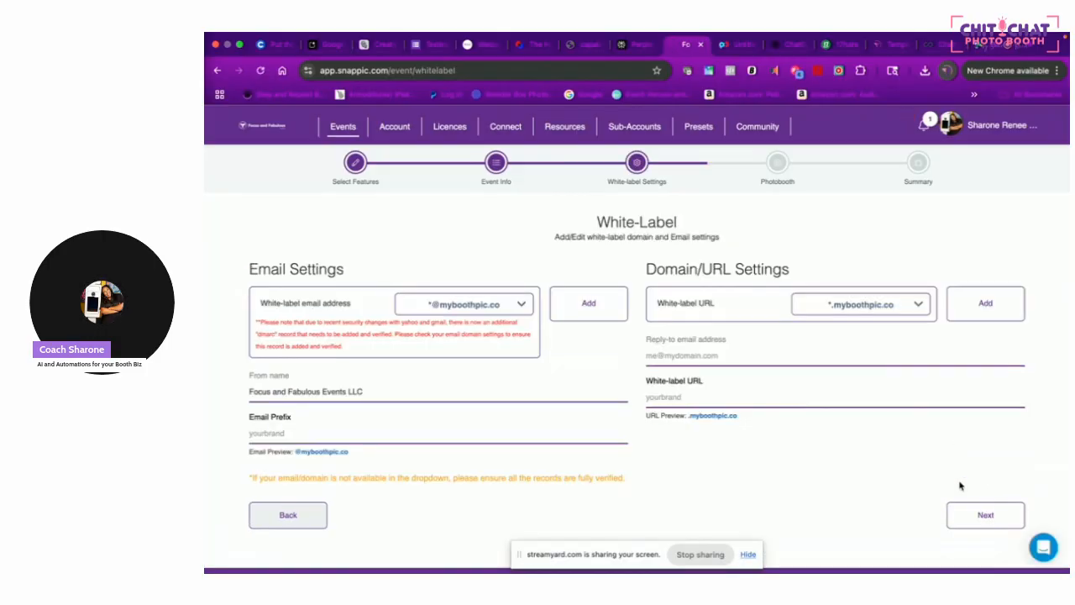
scroll(896, 290, "down", 1)
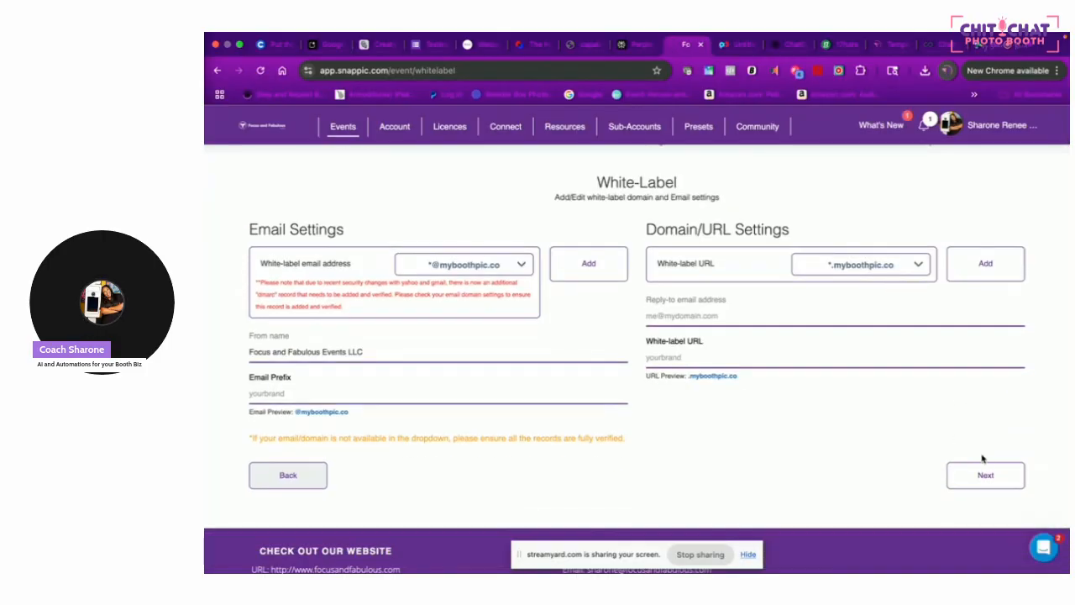
left_click(984, 480)
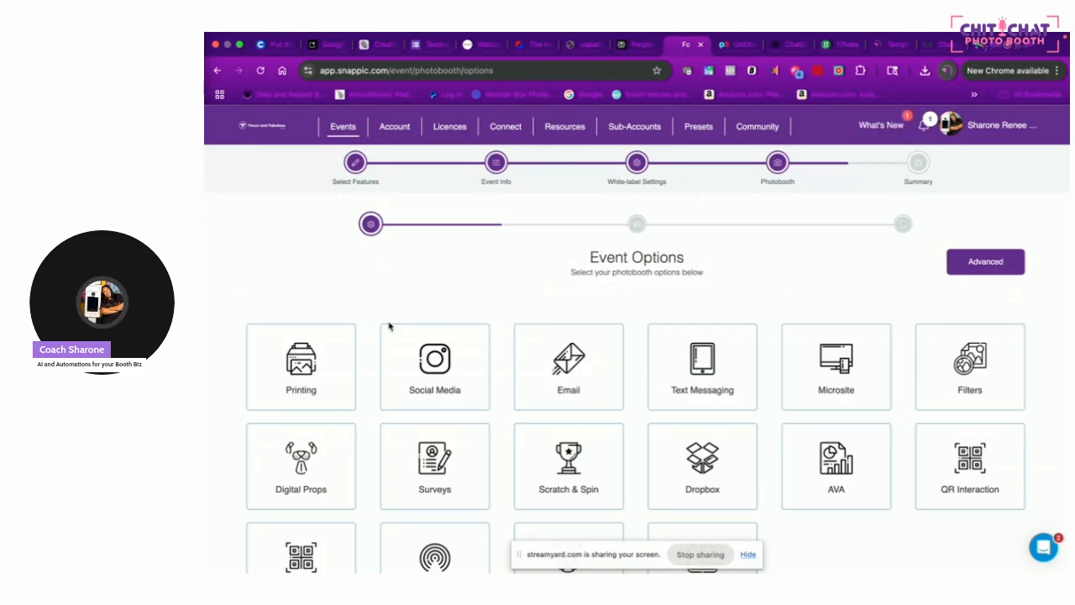
Enable Printing, Email, Text Messaging, Microsite, Photo Glam, AirDrop and AVA
left_click(308, 354)
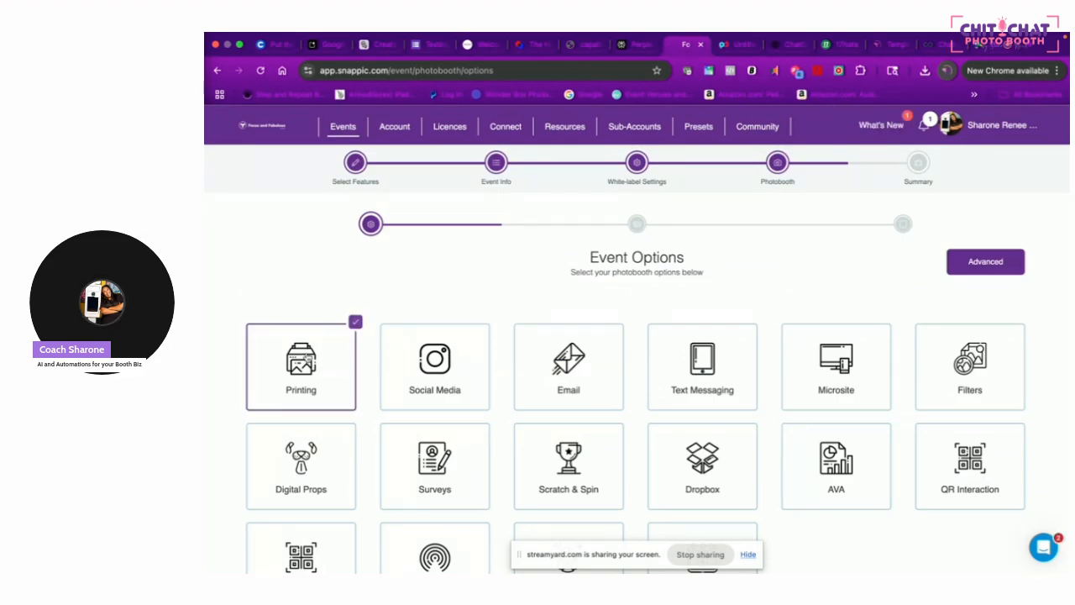
left_click(612, 353)
left_click(728, 359)
left_click(886, 344)
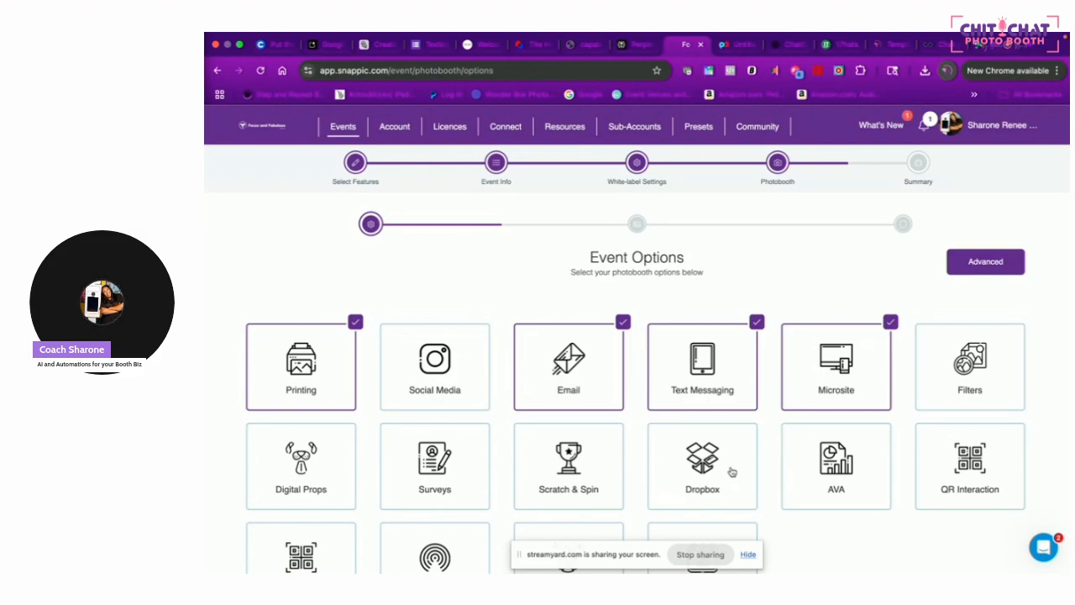
scroll(864, 446, "down", 3)
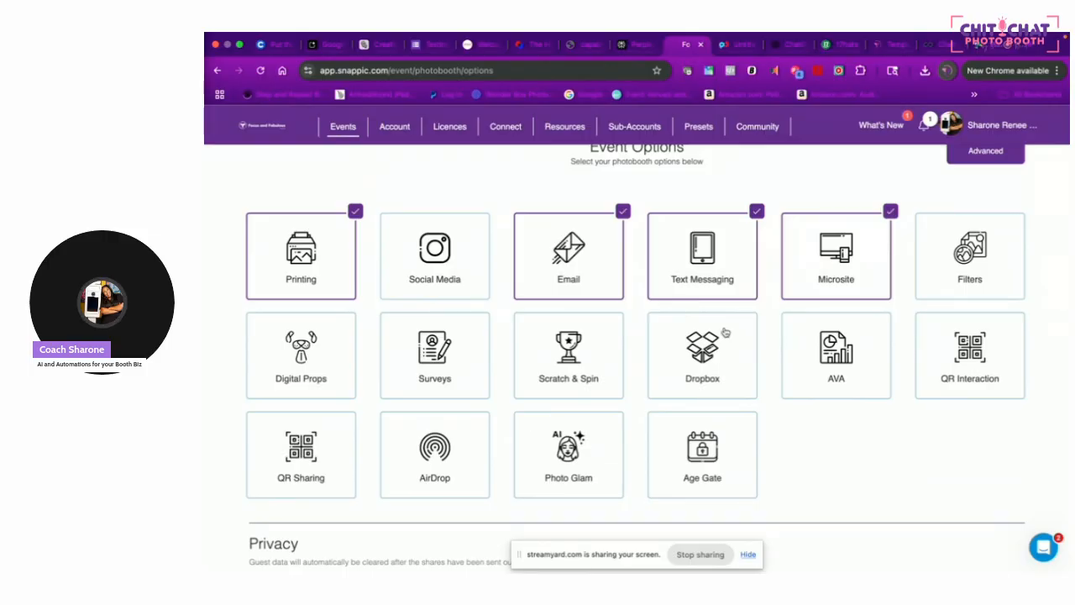
left_click(589, 465)
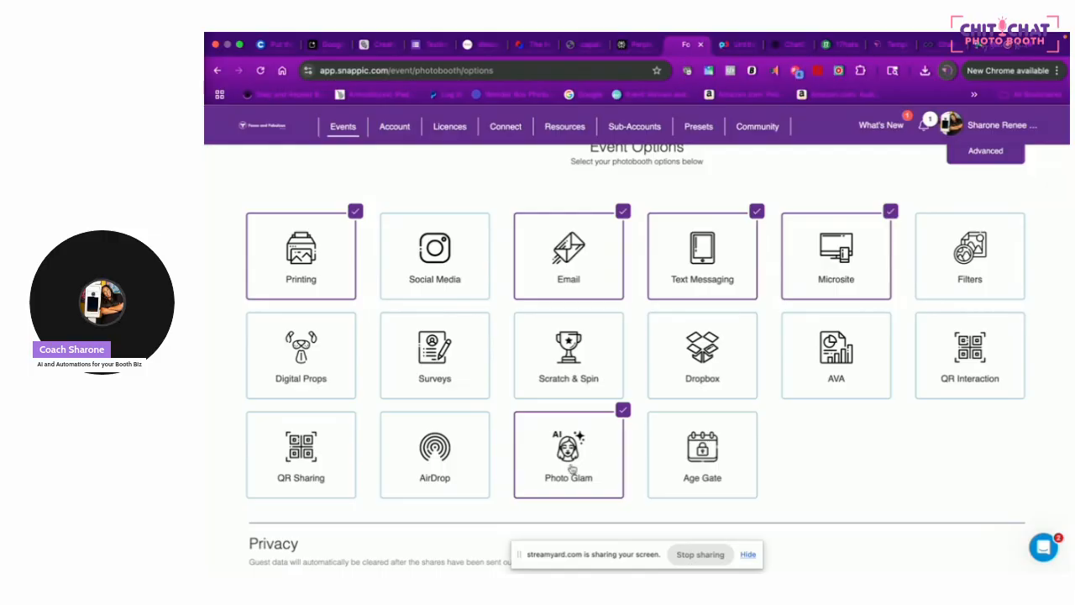
left_click(455, 439)
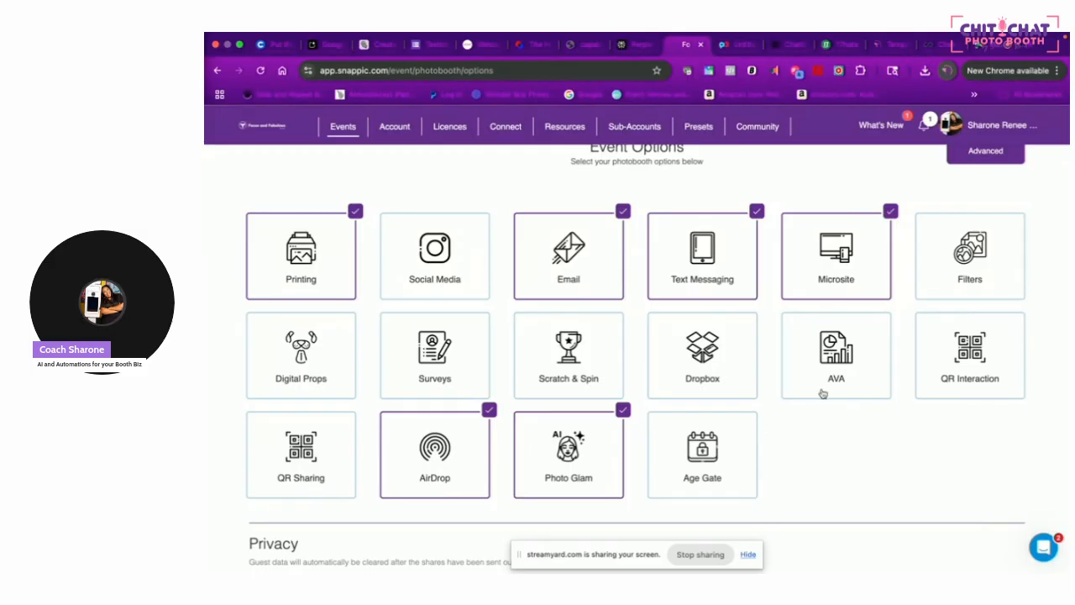
left_click(869, 342)
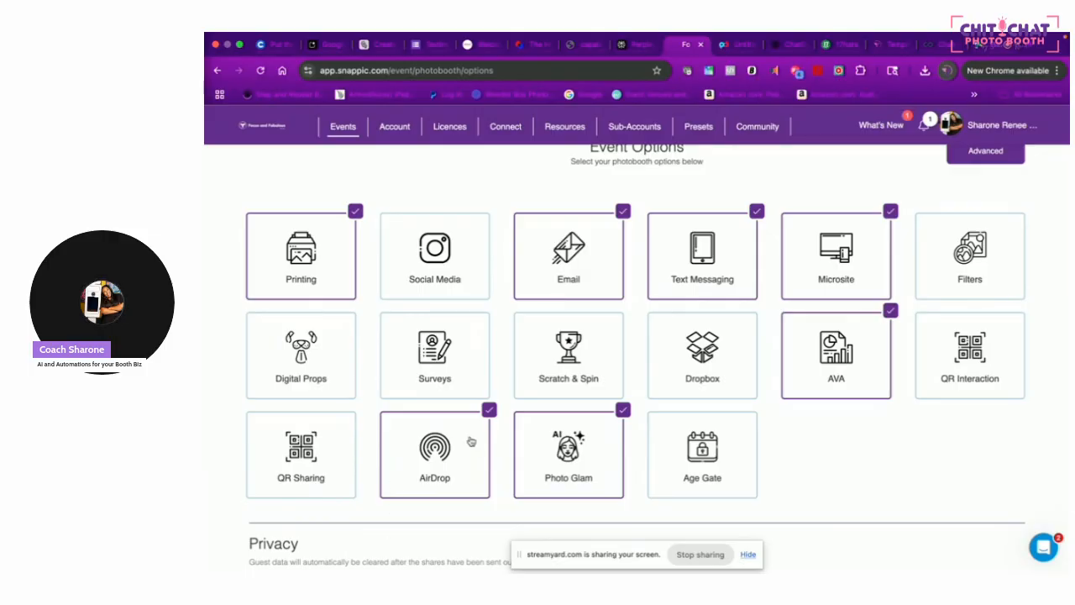
Set a 4-digit admin password and continue to Print Options
scroll(471, 440, "down", 5)
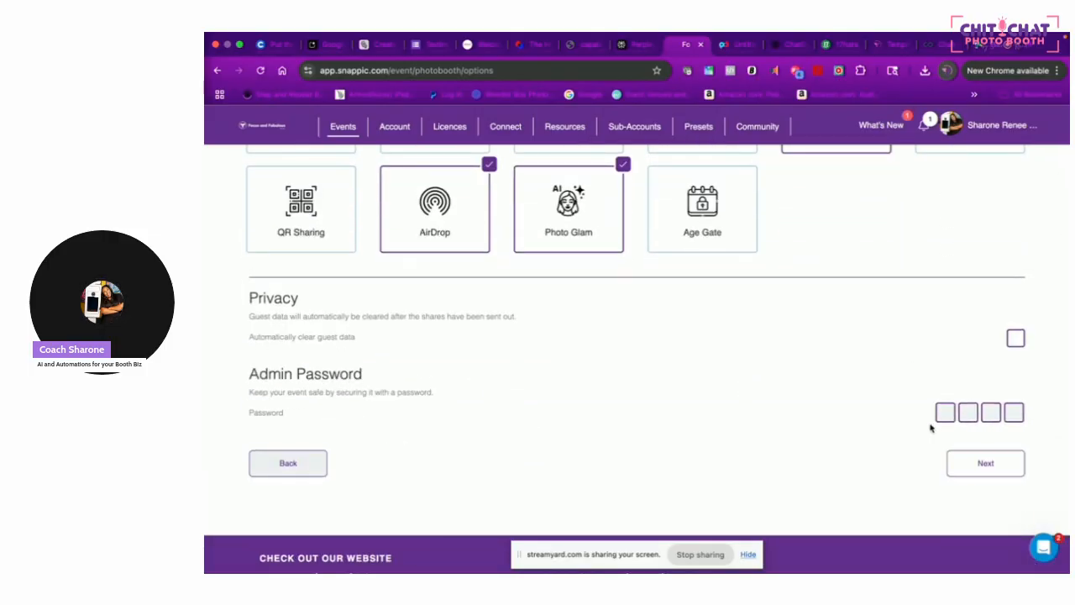
left_click(941, 414)
type("1234")
left_click(1004, 467)
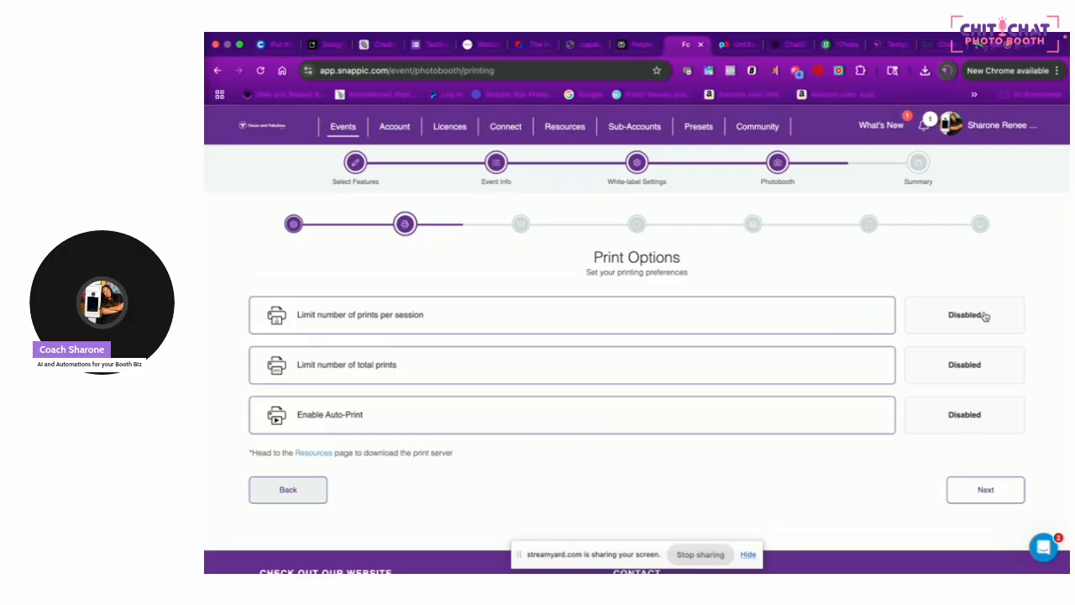
Cap prints at 5 per session and 100 in total
left_click(986, 315)
left_click(1015, 311)
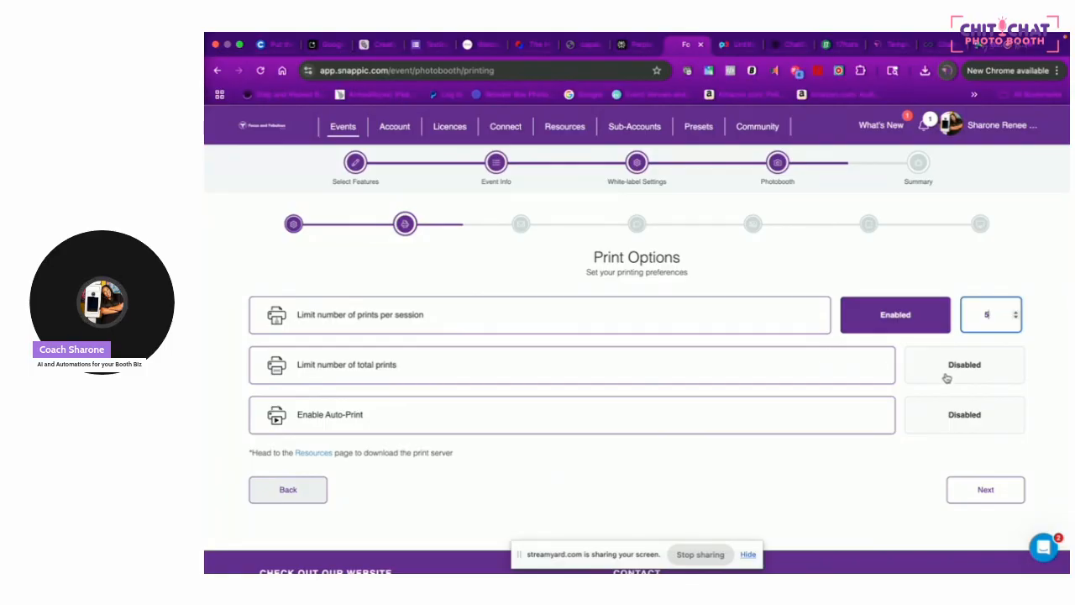
left_click(947, 378)
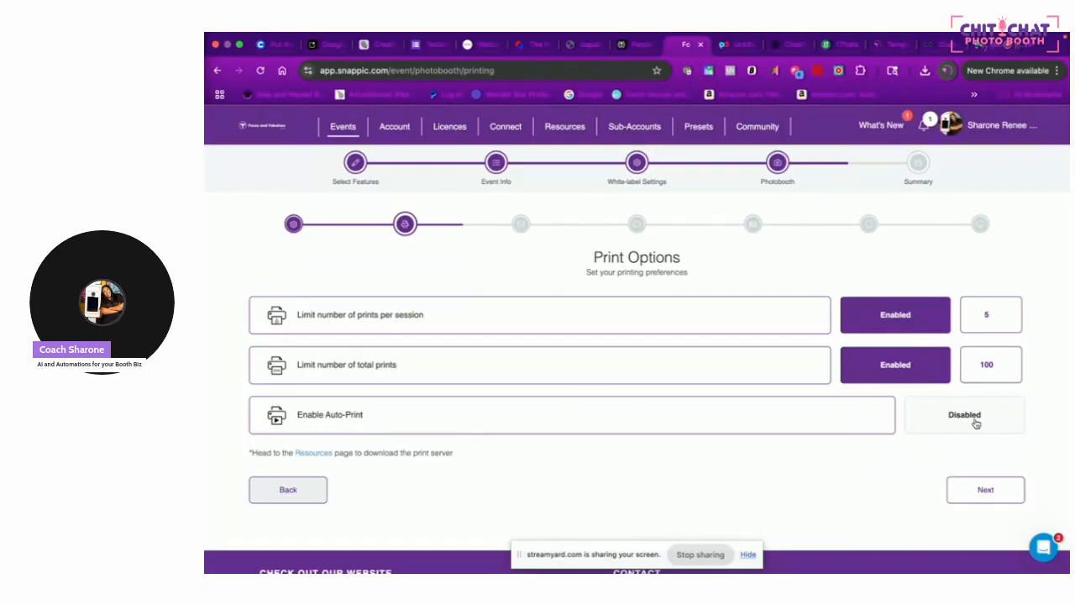
Skip email settings and set the SMS to 'Here is your photo: from Focus and Fabulous Events'
left_click(979, 491)
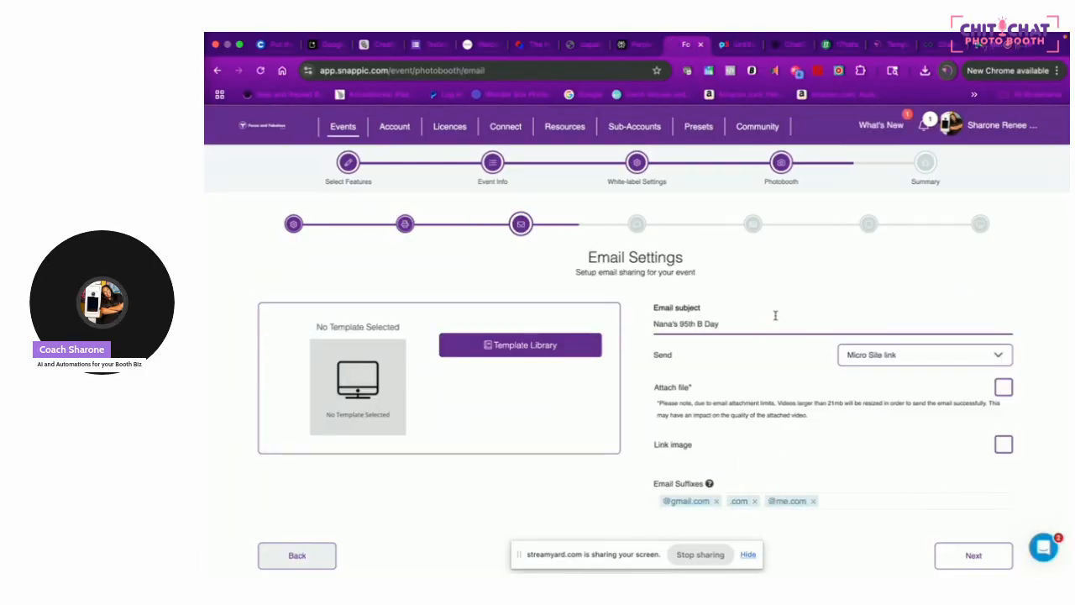
left_click(991, 552)
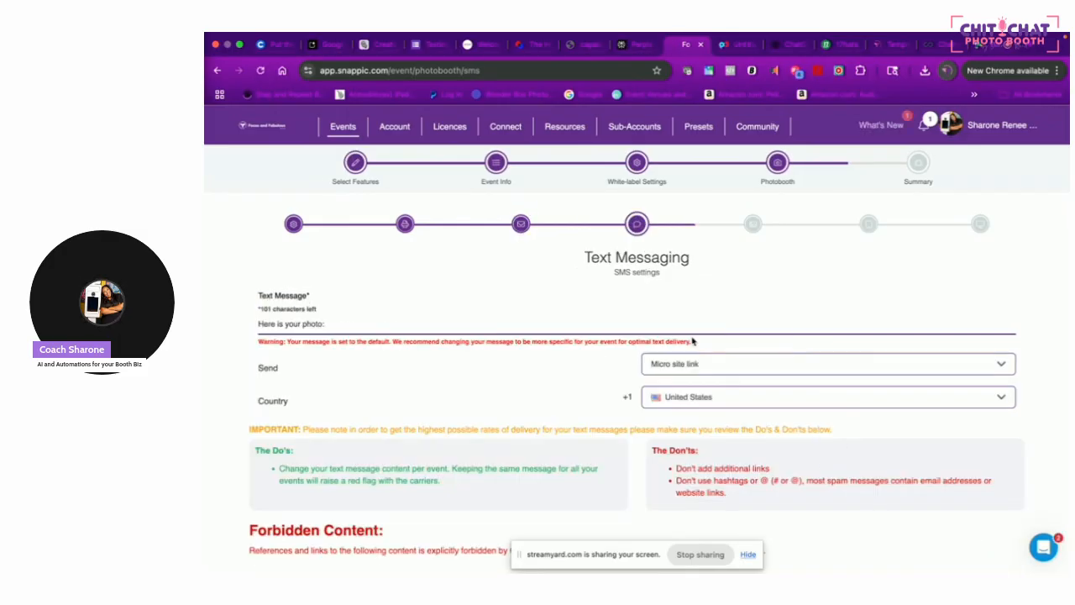
left_click(680, 329)
left_click(428, 352)
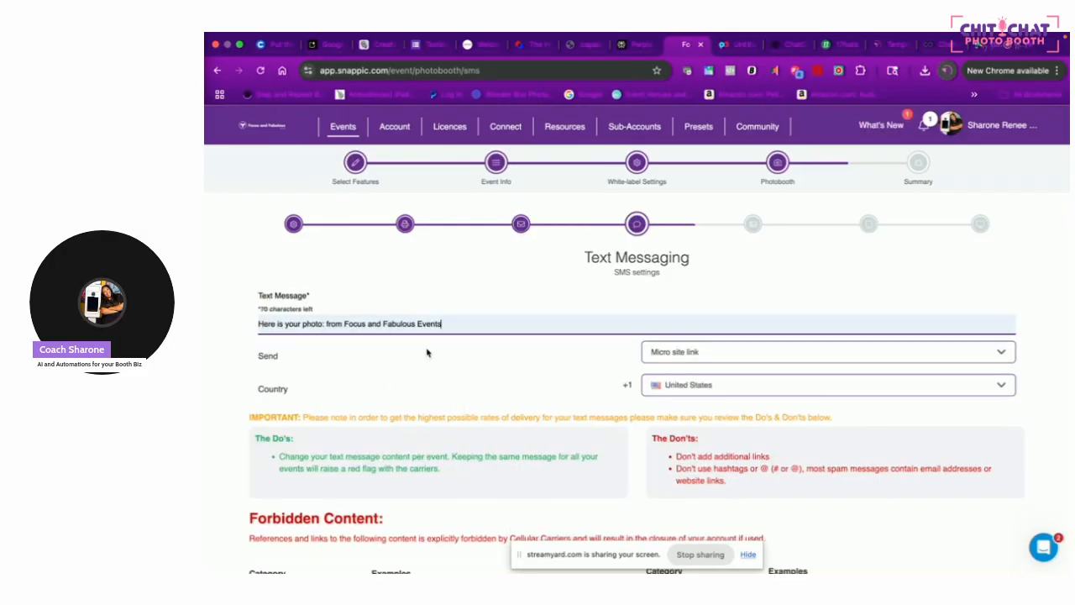
scroll(799, 319, "down", 10)
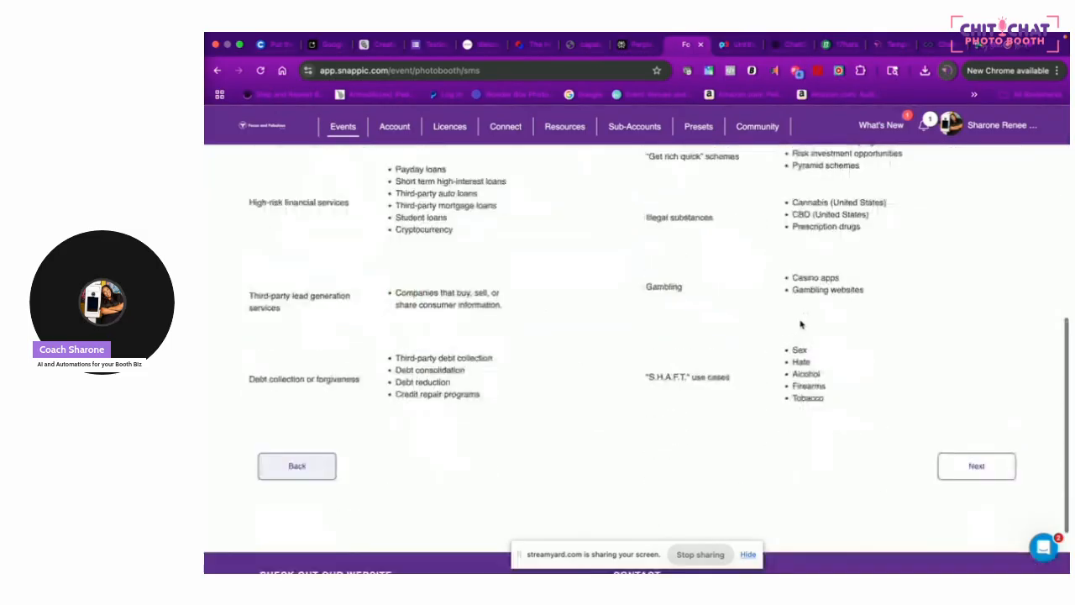
left_click(948, 464)
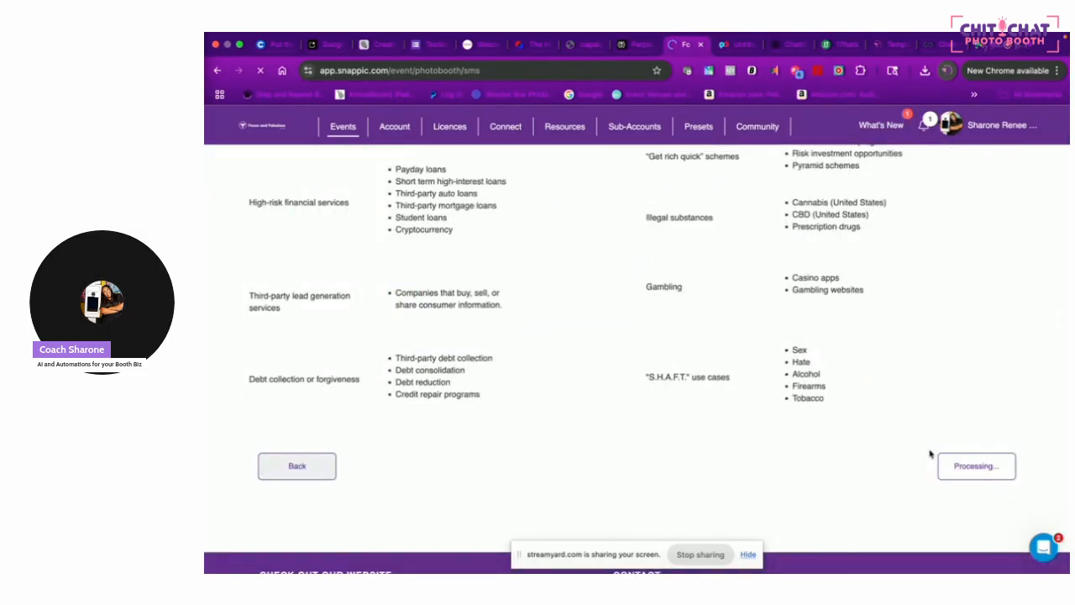
Upload overlay.png as the overlay of a new photo template layout
left_click(337, 455)
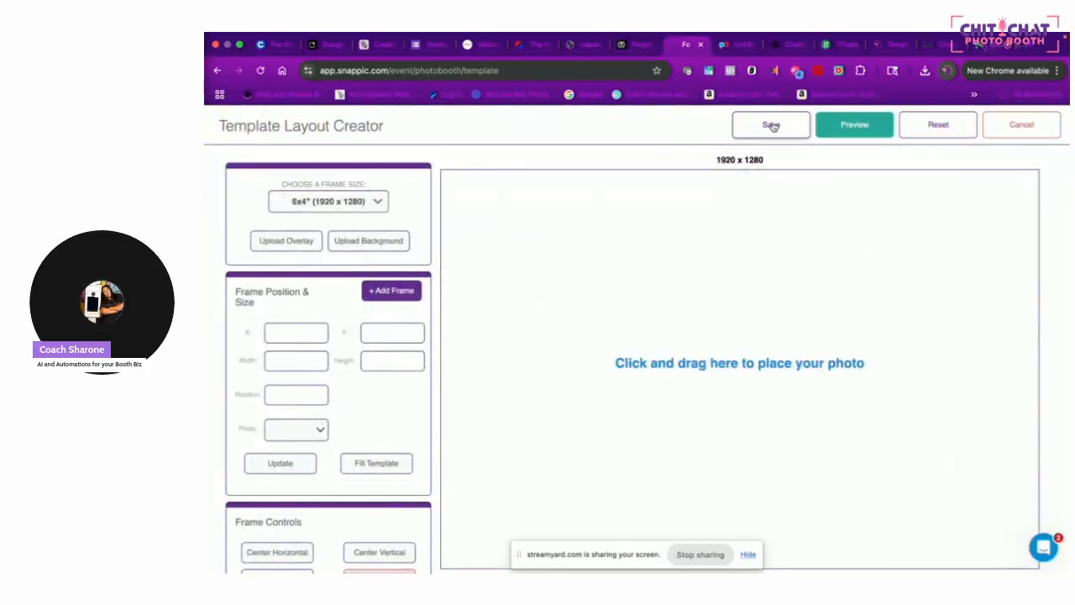
left_click(1050, 125)
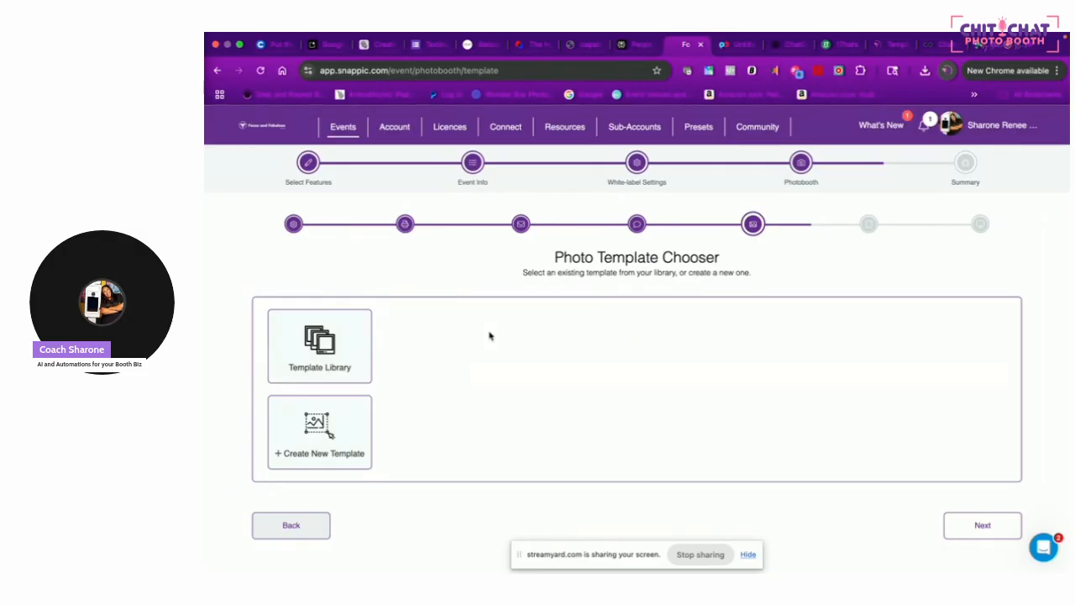
left_click(355, 422)
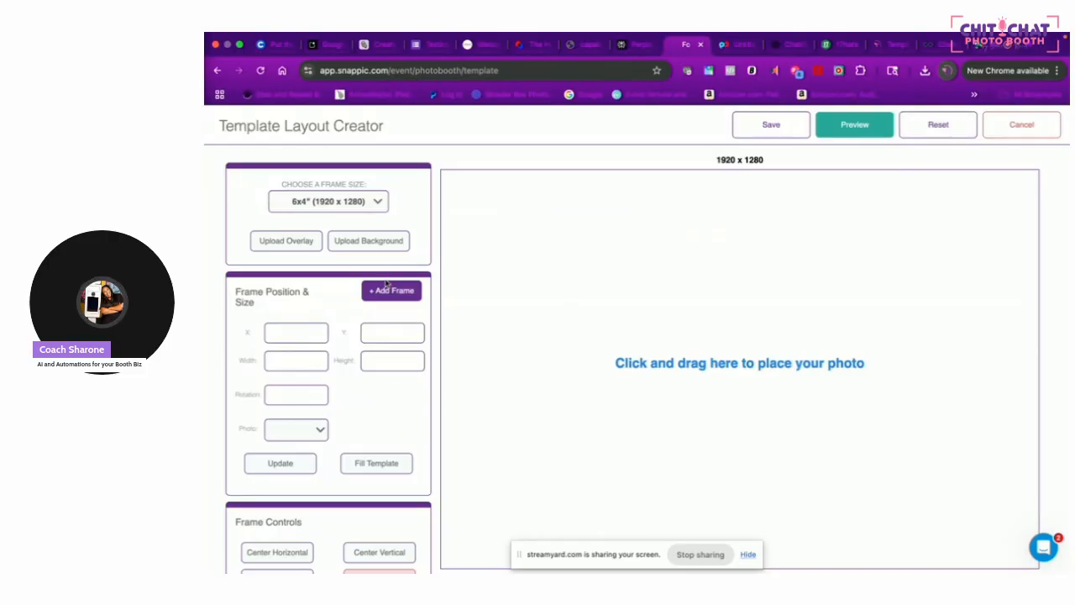
left_click(287, 241)
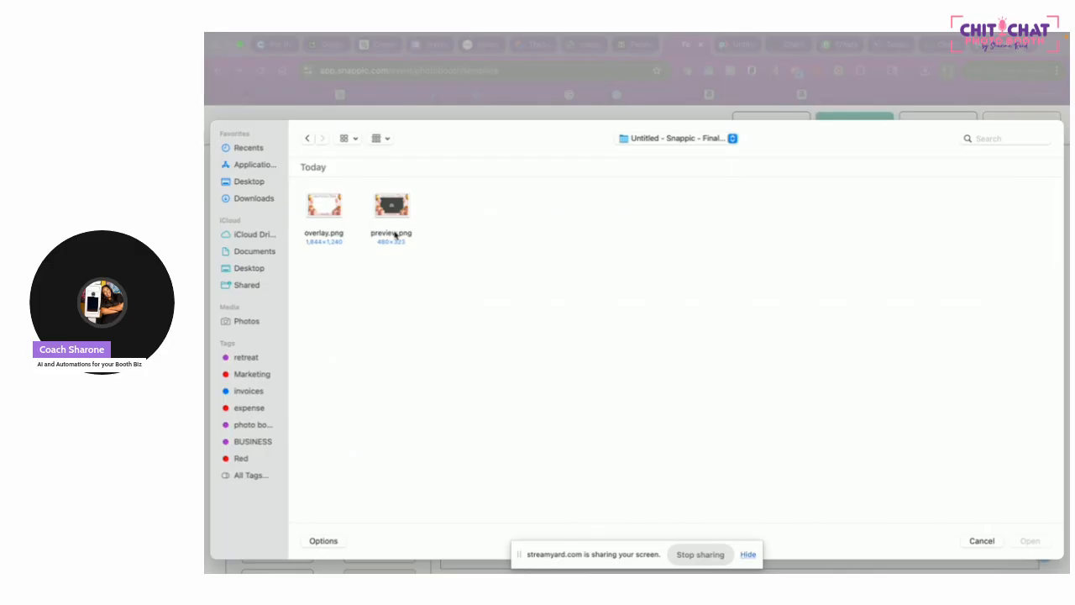
left_click(331, 208)
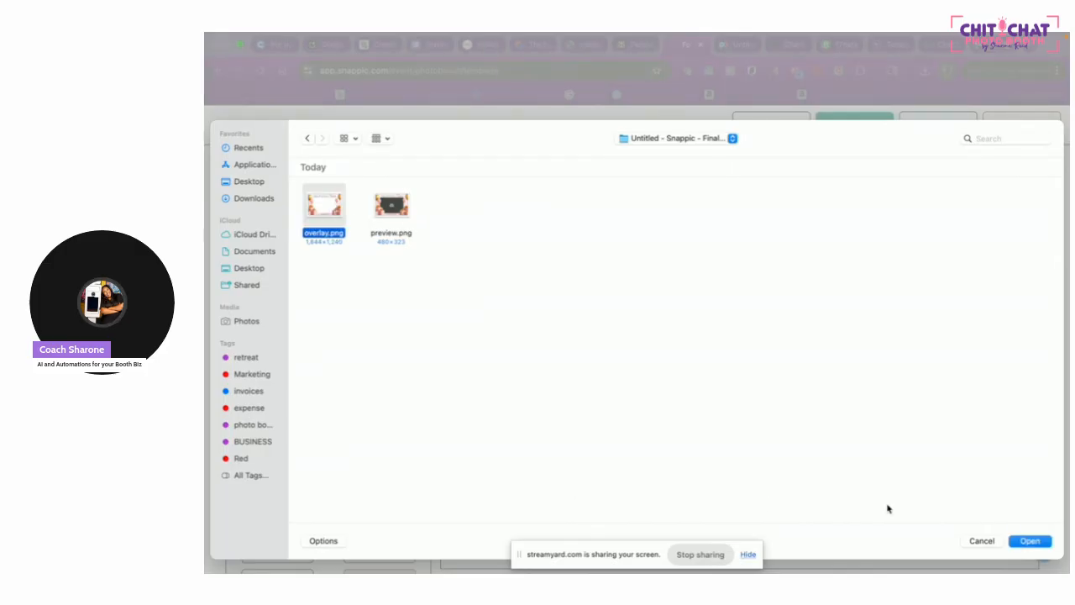
left_click(1030, 541)
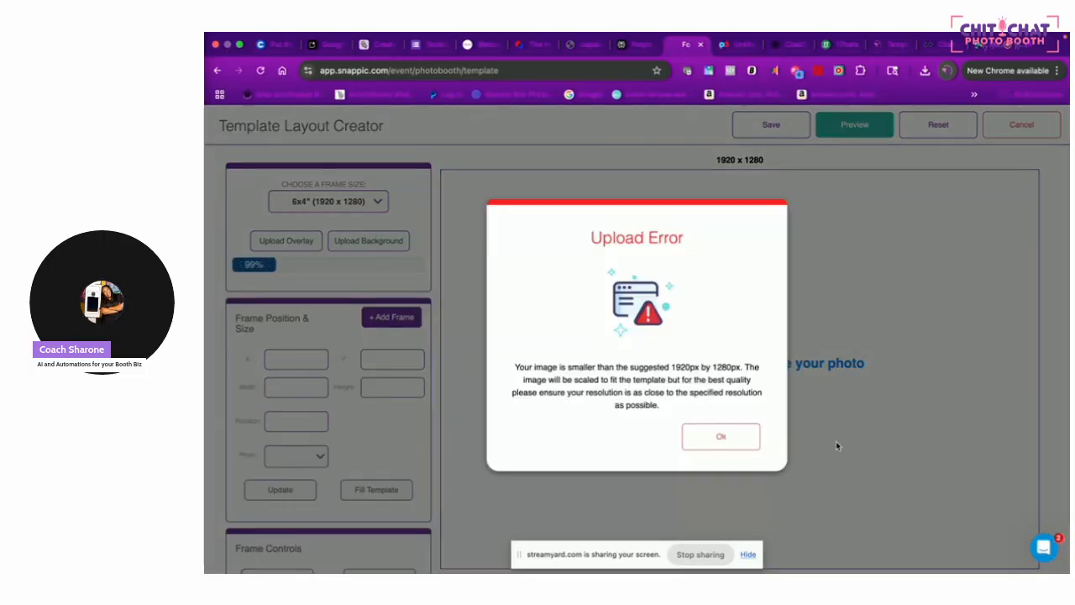
Dismiss the image-size warning and auto-create a photo frame from the overlay
left_click(720, 437)
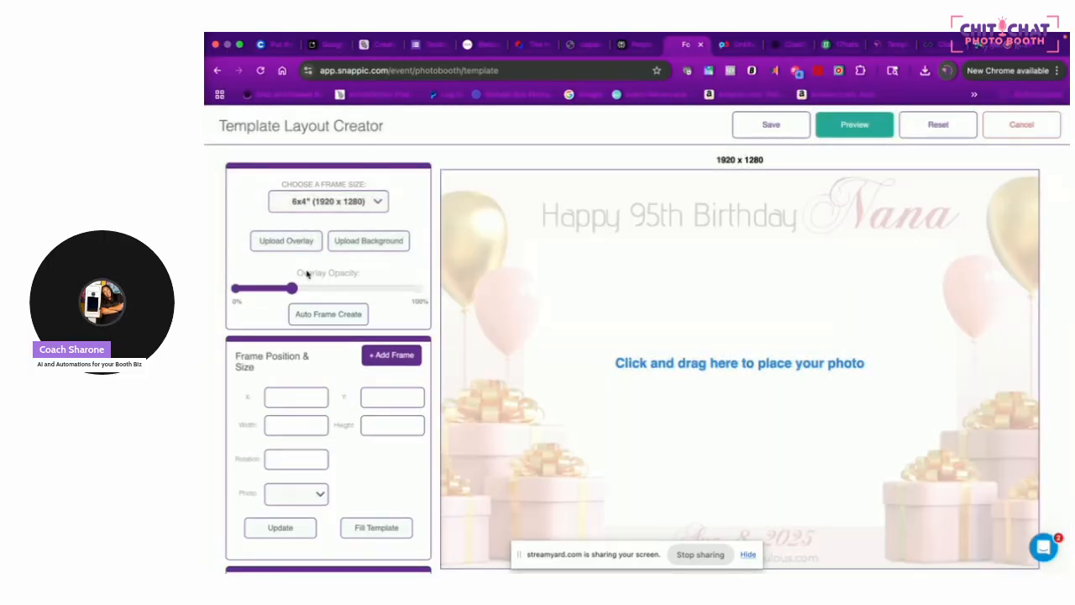
left_click(285, 241)
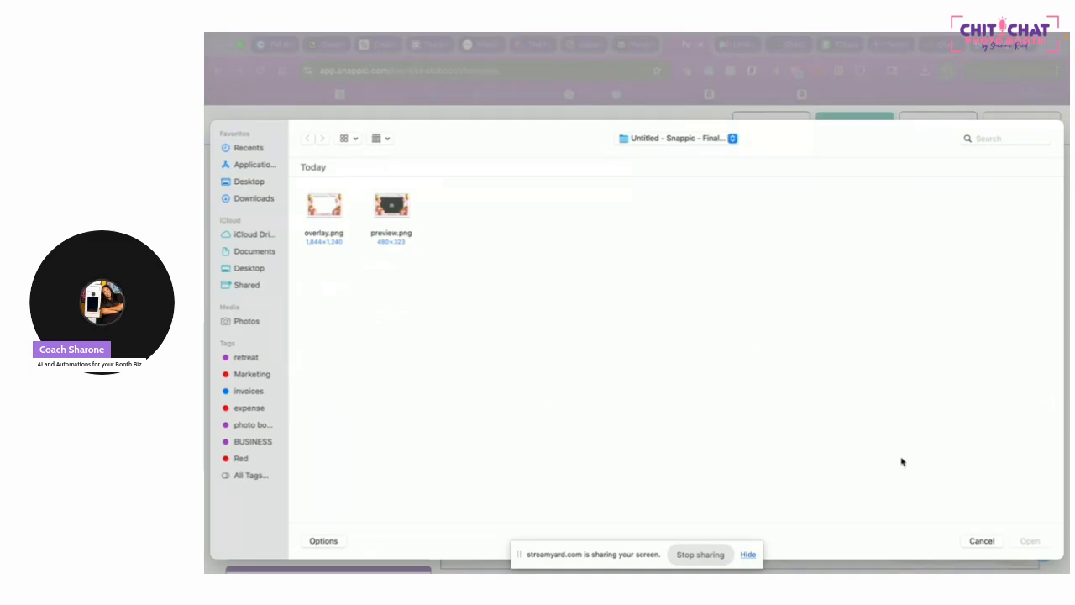
left_click(974, 540)
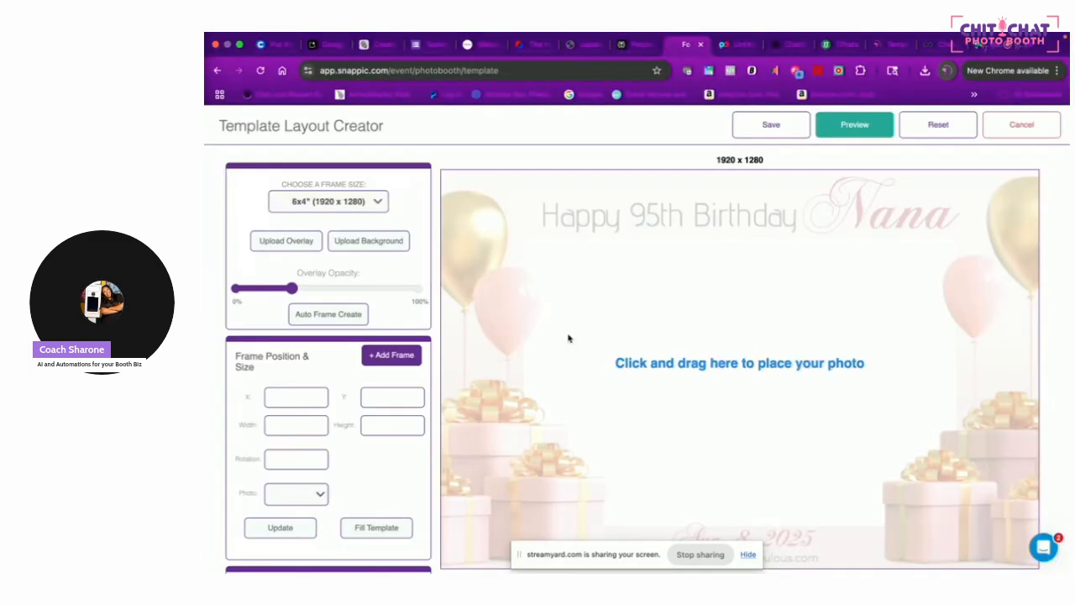
left_click(344, 319)
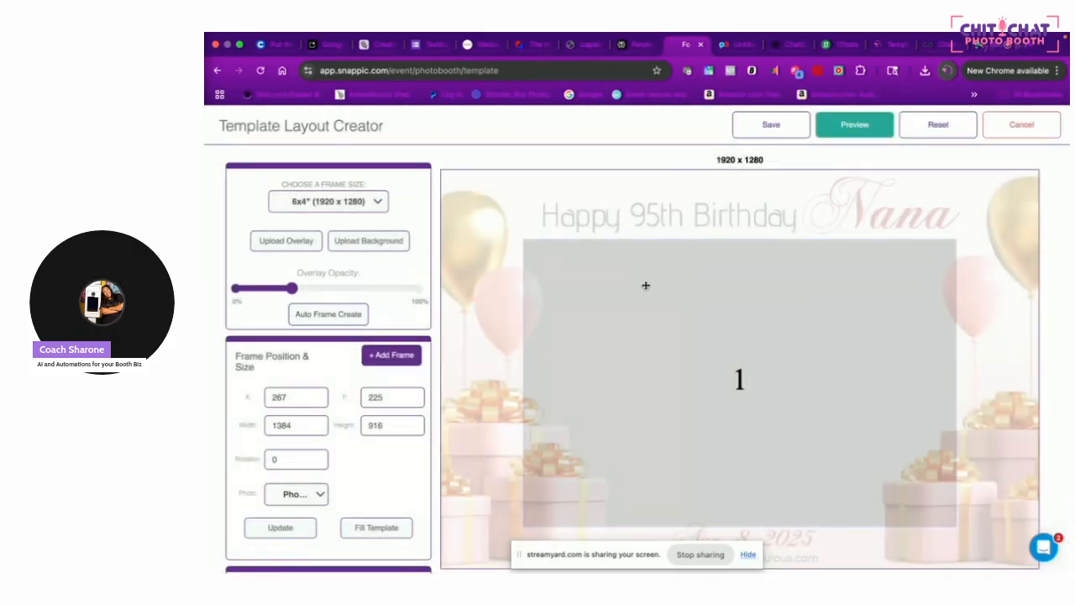
scroll(762, 264, "down", 3)
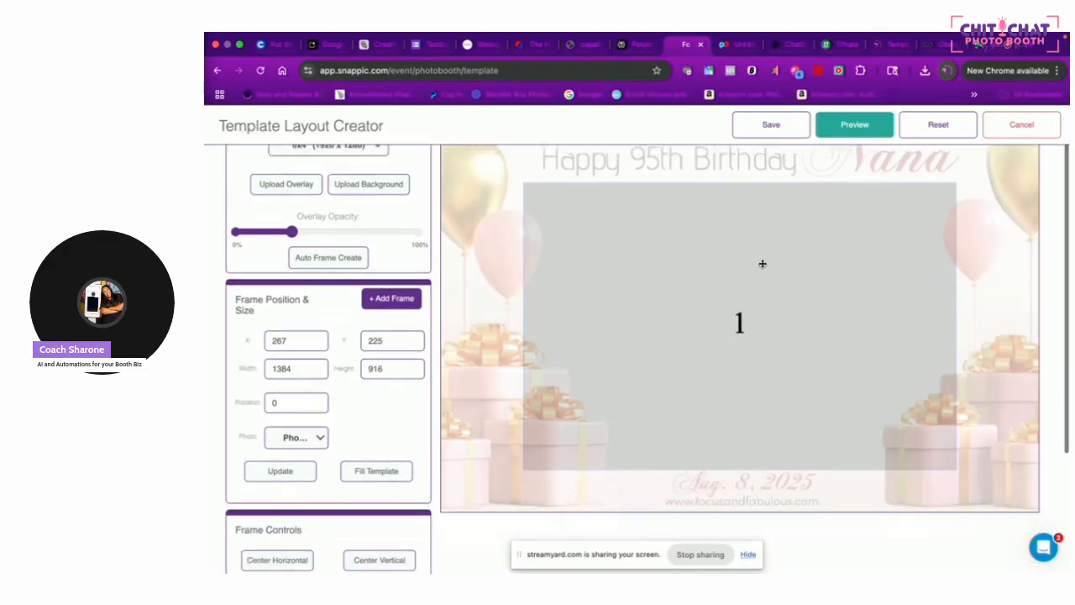
scroll(762, 264, "up", 3)
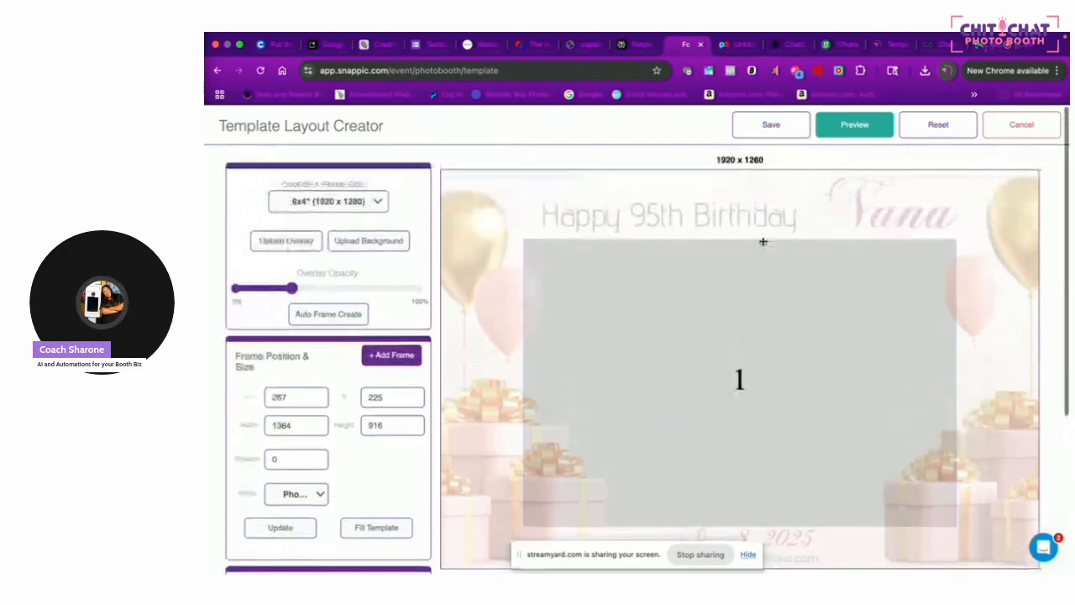
Save the layout as 'nana 95' with its overlay included
left_click(769, 123)
left_click(658, 241)
type("nana")
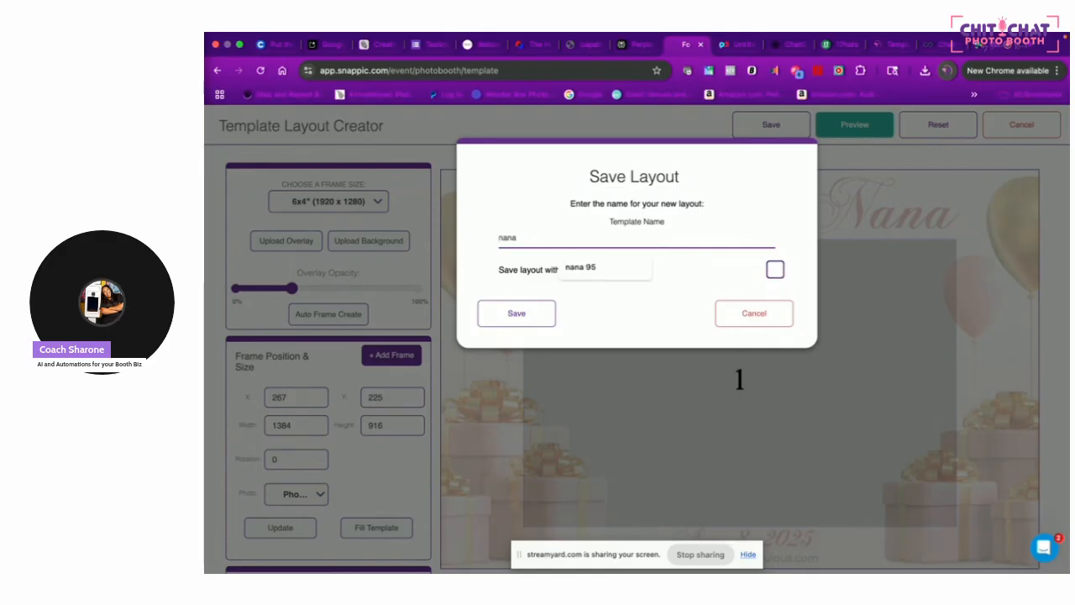
left_click(610, 271)
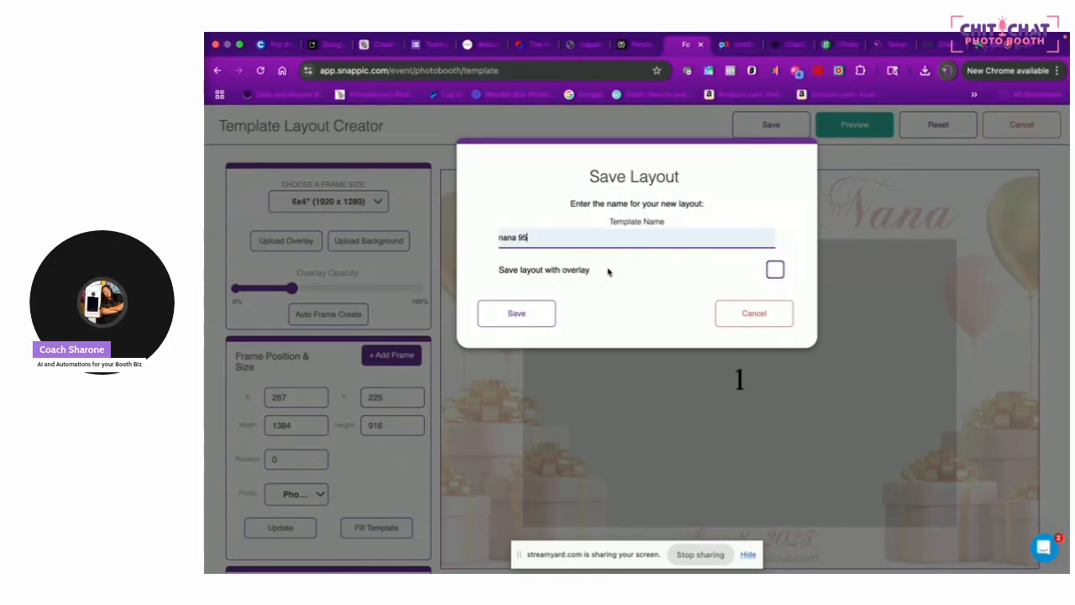
left_click(776, 269)
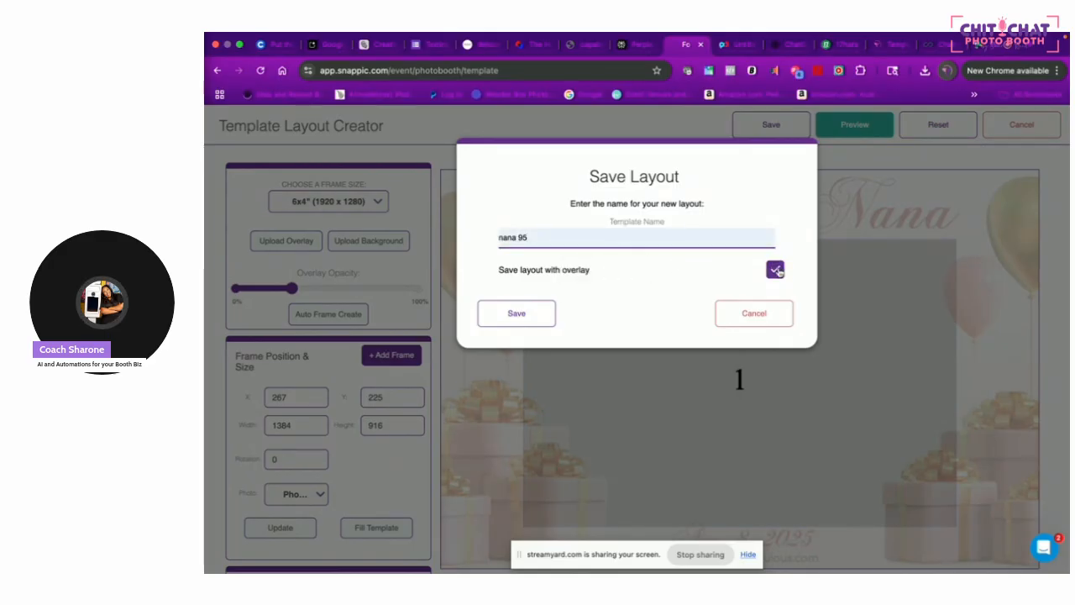
left_click(517, 315)
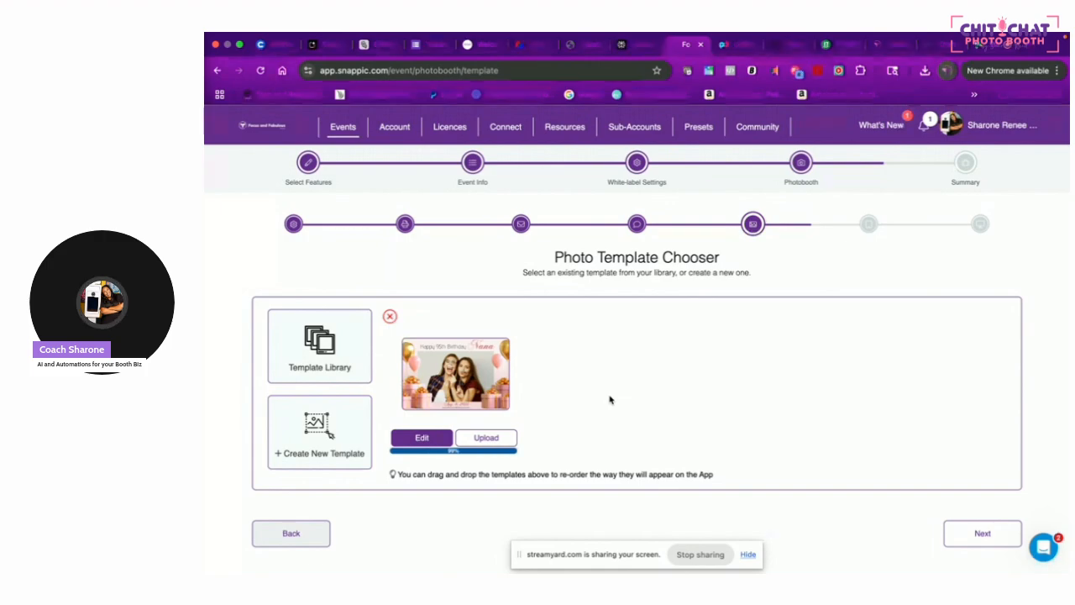
Set the nana 95 template to upload Processed (cropped and filtered) photos with overlay preview on
left_click(441, 438)
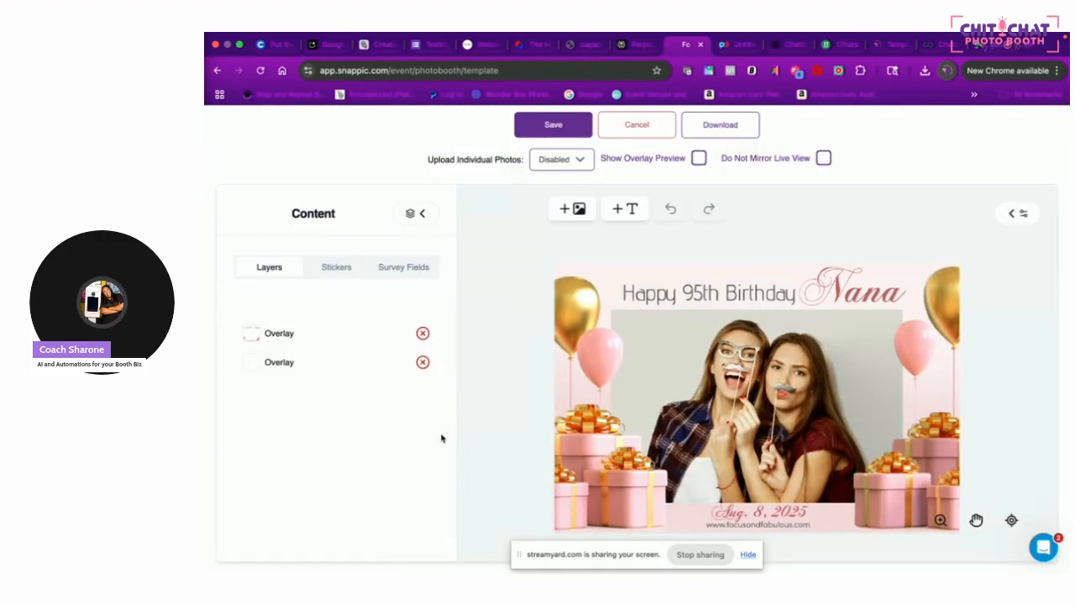
left_click(563, 160)
left_click(563, 243)
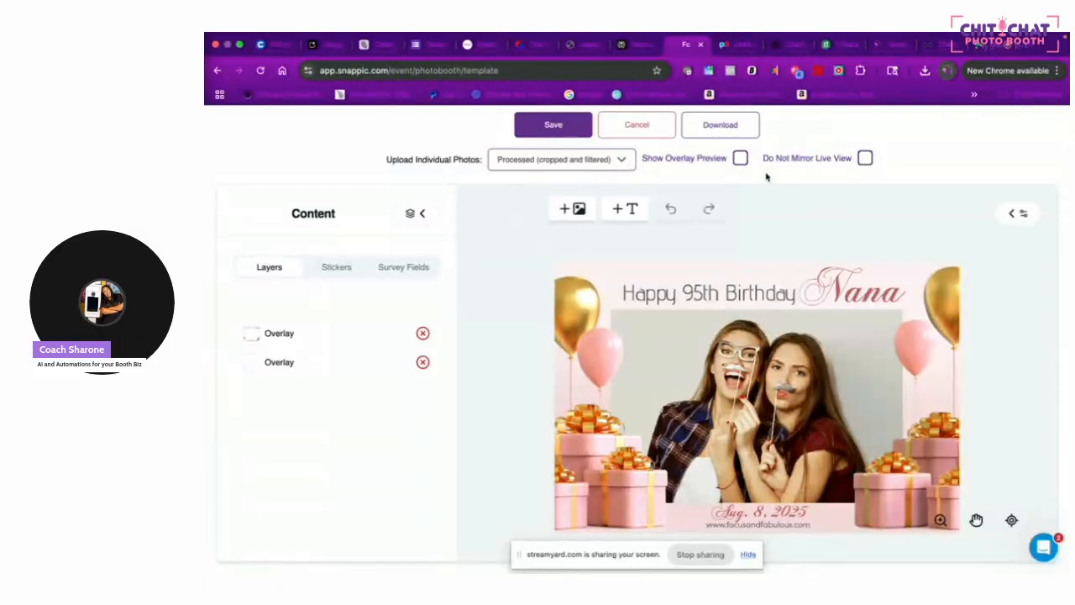
left_click(741, 158)
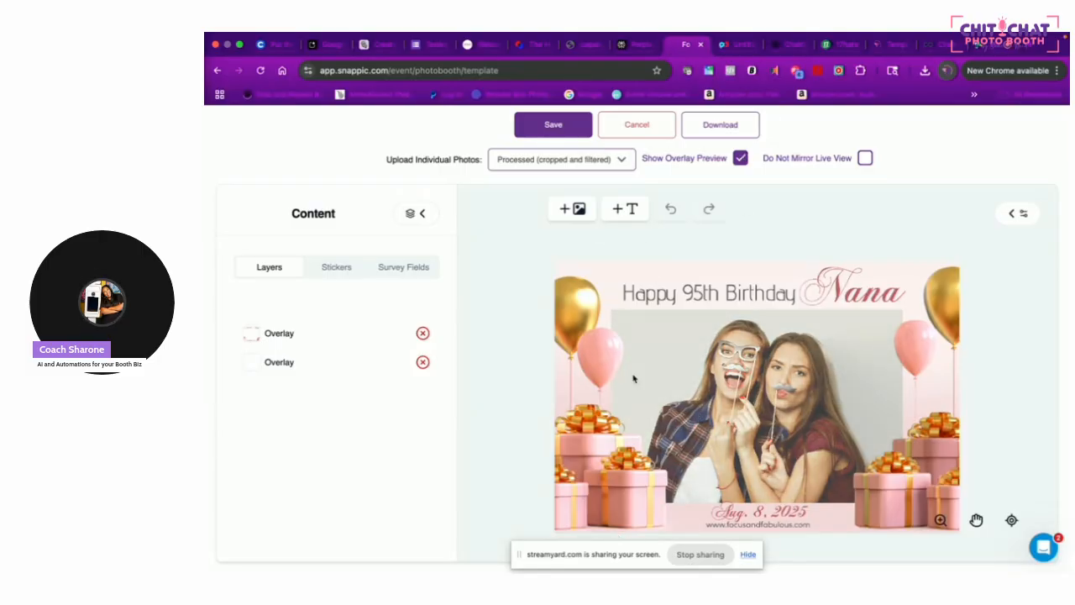
left_click(747, 554)
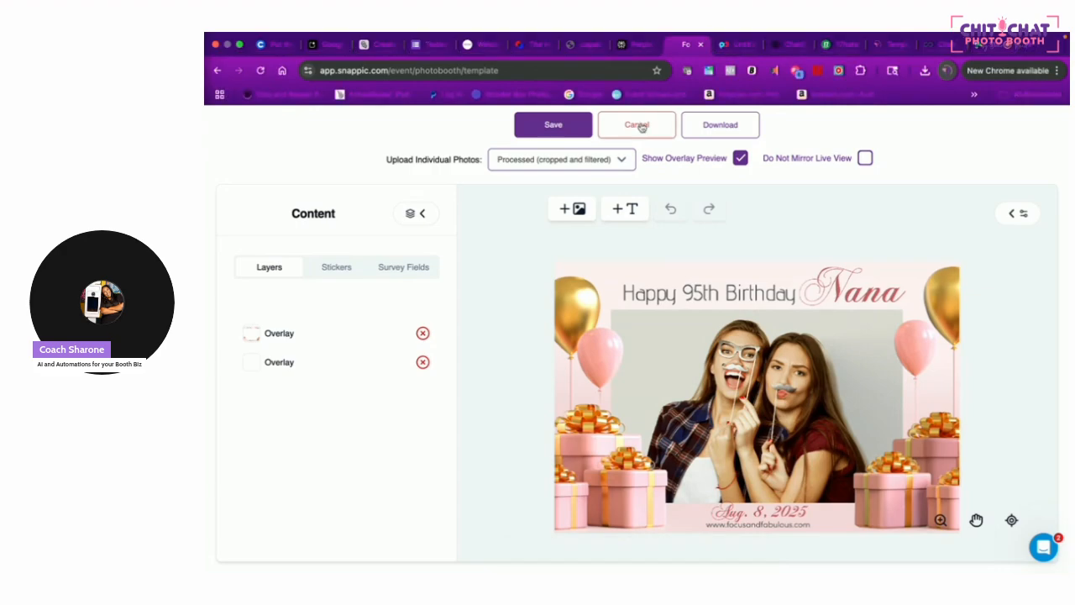
left_click(550, 127)
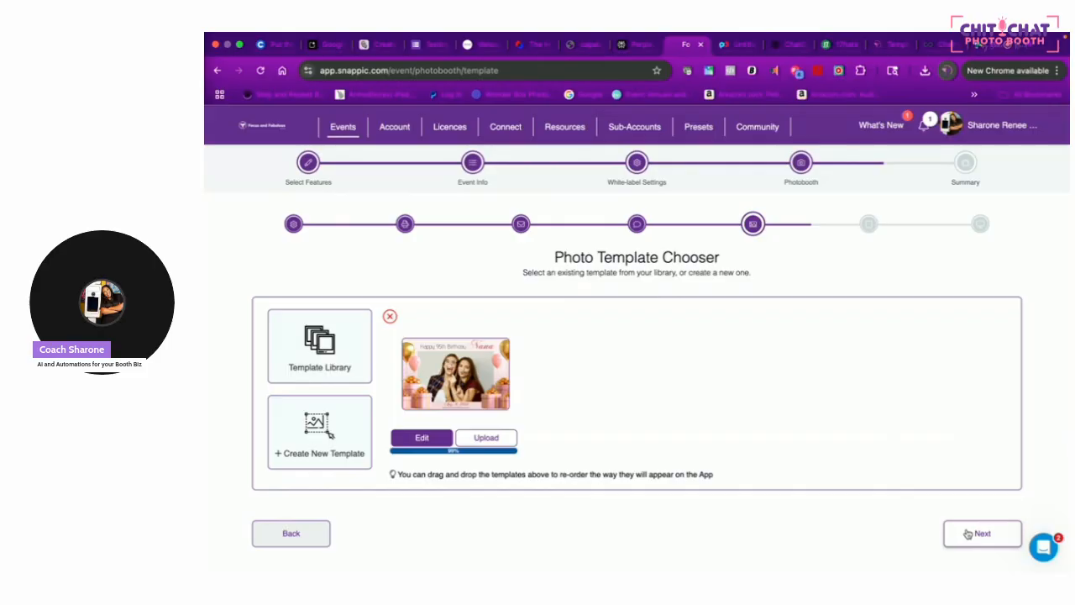
Set the booth still background to overlay.png from the Untitled - Other - Final (9) folder
left_click(968, 530)
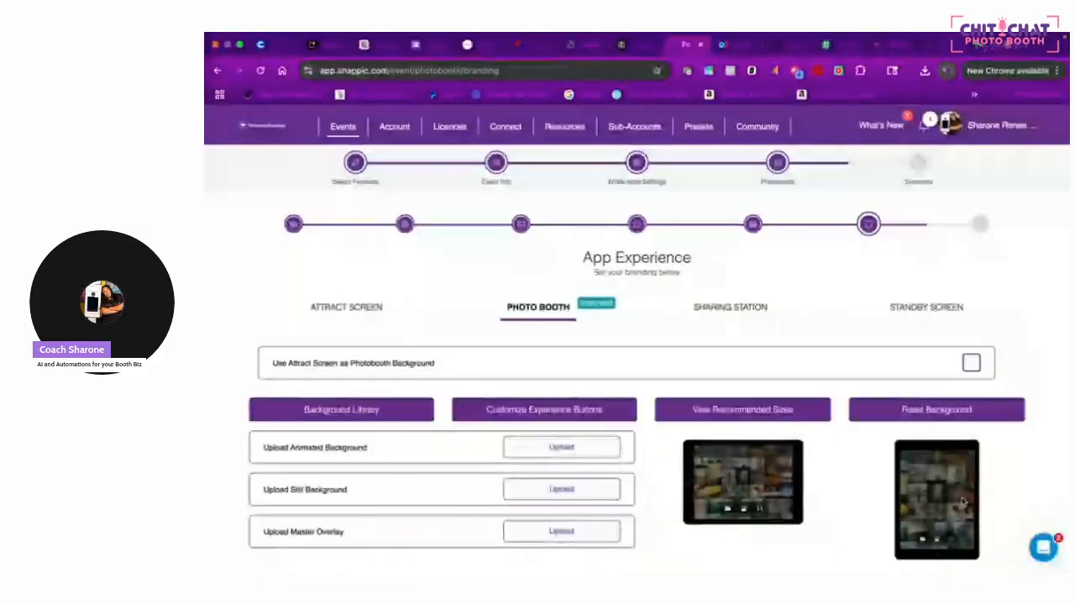
scroll(941, 513, "down", 3)
scroll(897, 470, "down", 1)
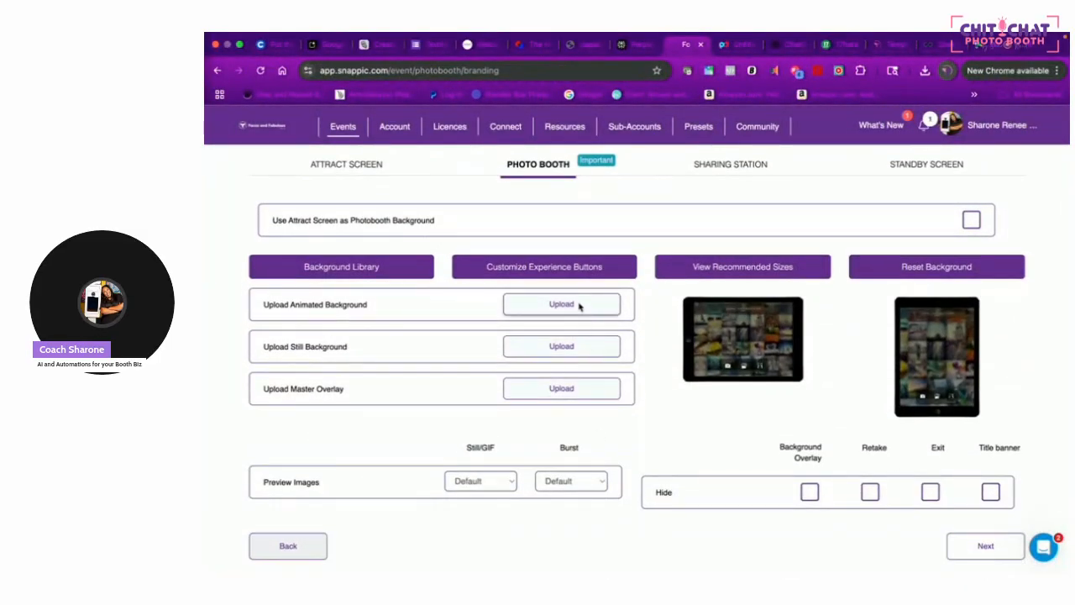
left_click(566, 347)
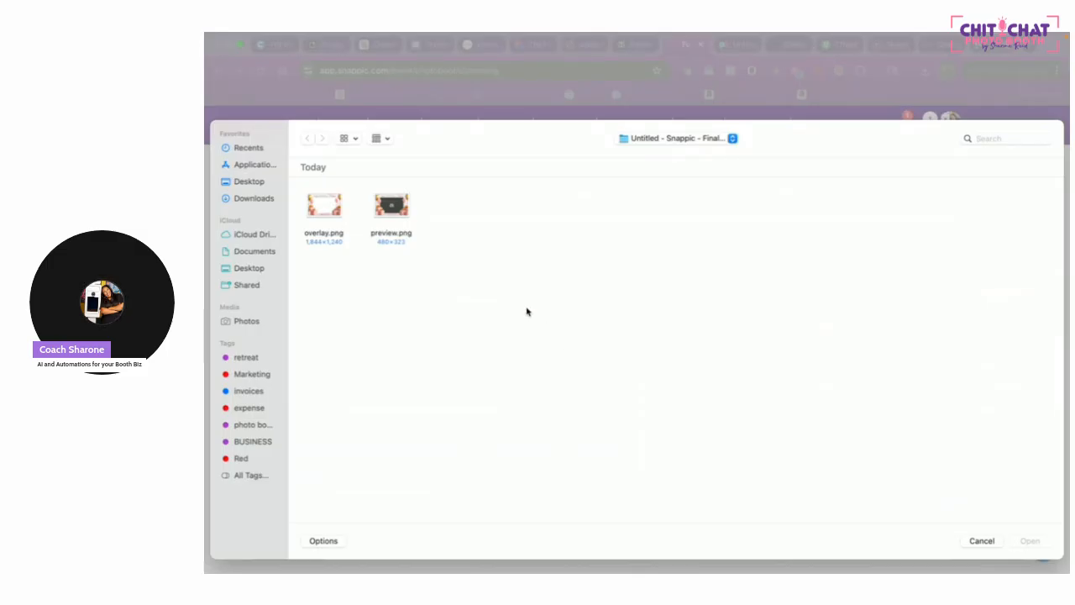
left_click(269, 199)
double_click(325, 210)
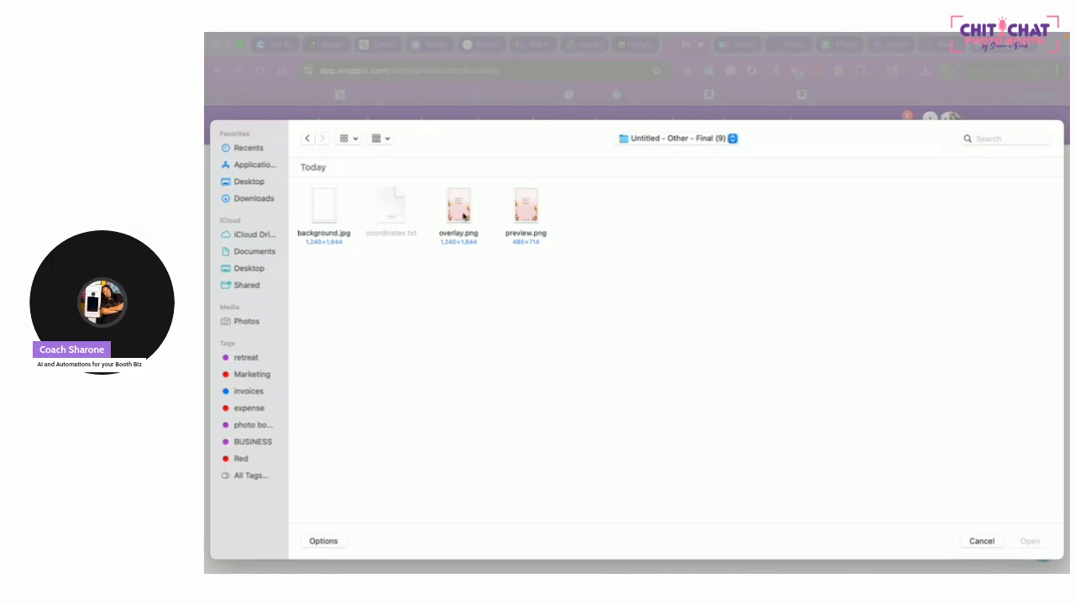
left_click(463, 216)
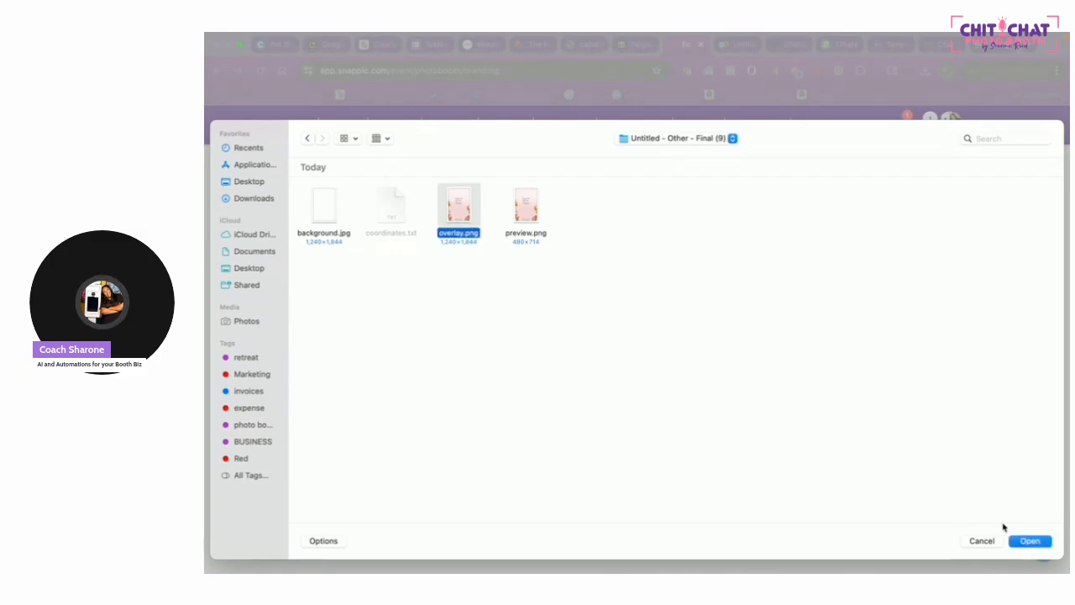
left_click(1030, 541)
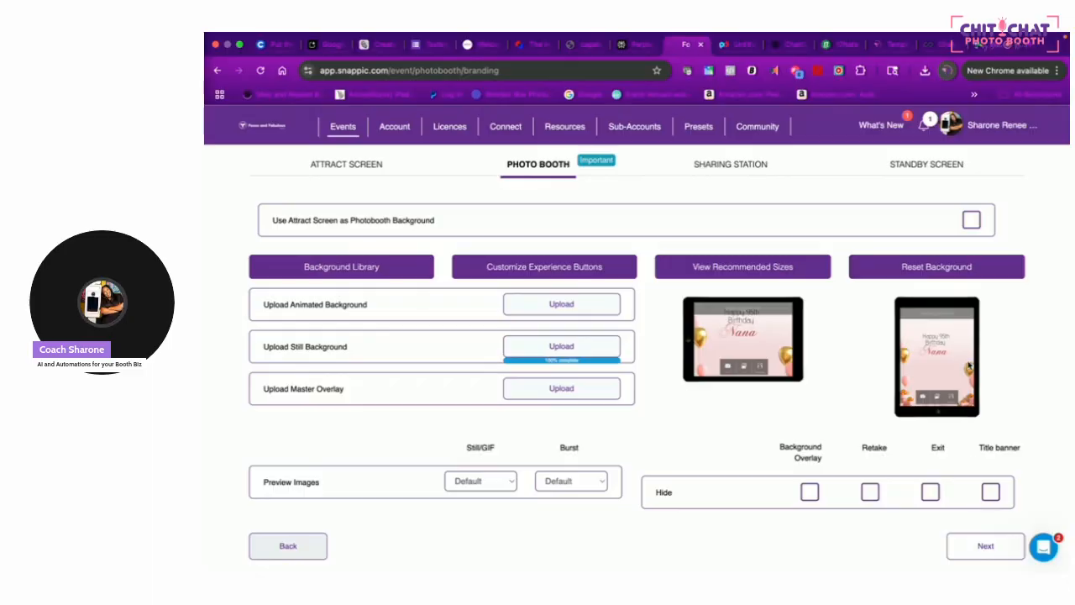
Hide the booth's title banner and continue to the Minisite settings
left_click(995, 498)
scroll(1039, 404, "down", 3)
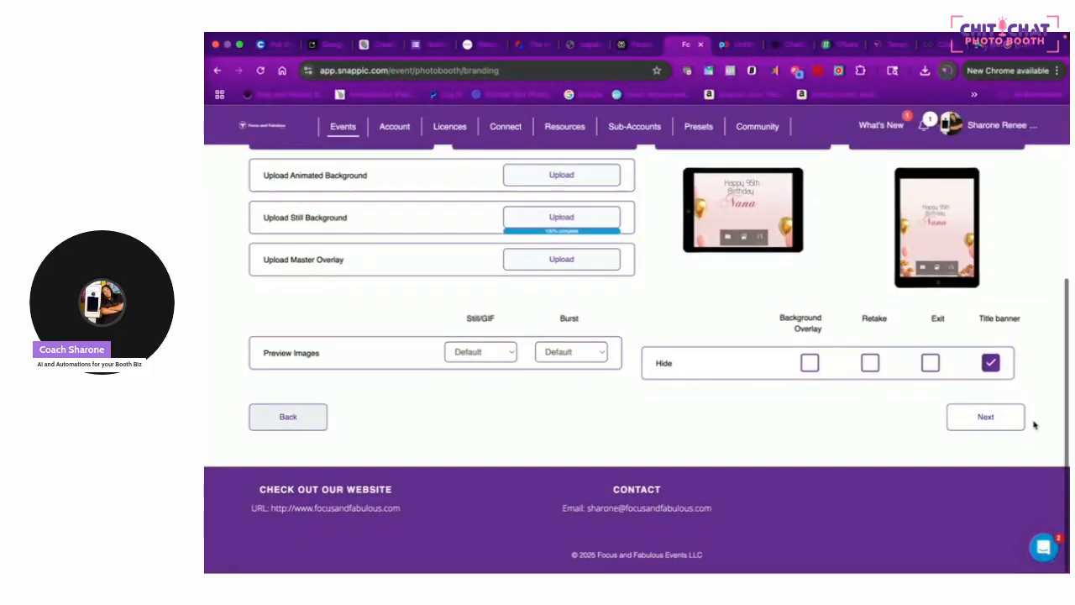
left_click(987, 426)
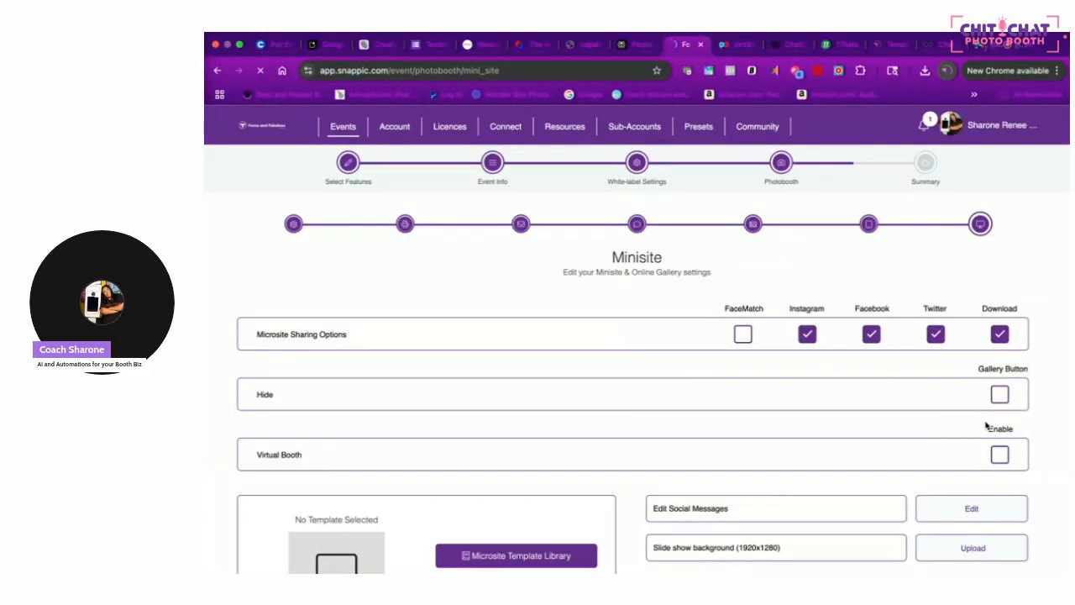
Turn off Instagram, Facebook and Twitter sharing and enable FaceMatch on the microsite
left_click(812, 335)
left_click(876, 338)
left_click(935, 337)
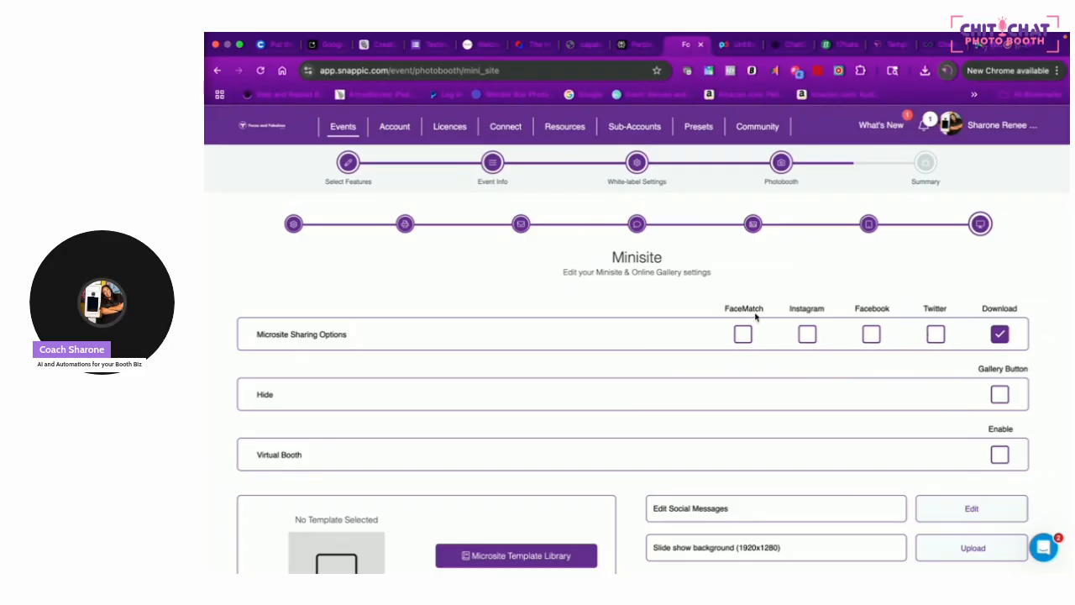
left_click(742, 336)
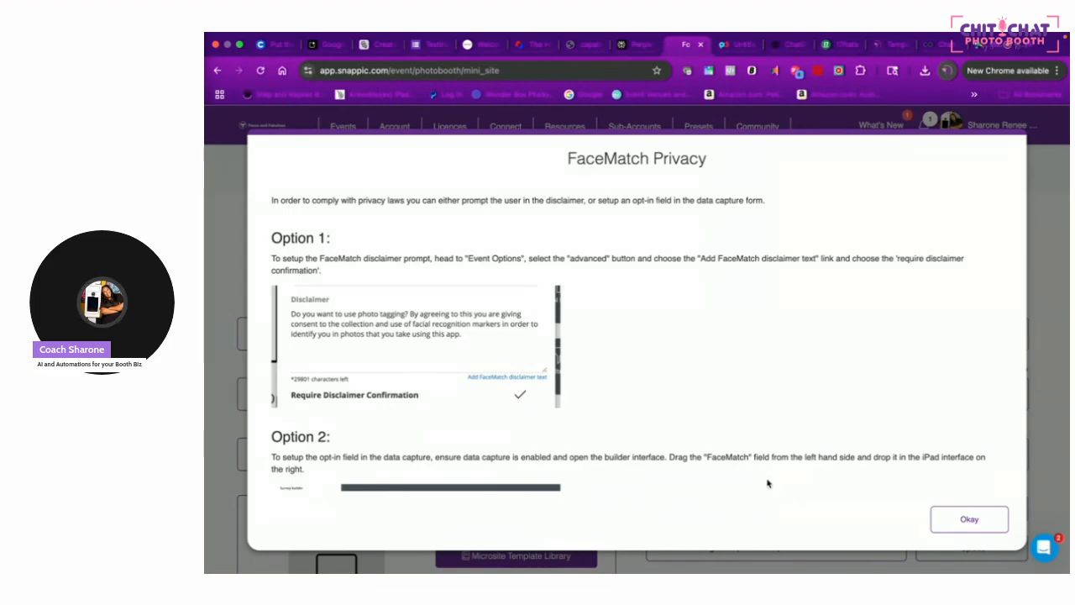
left_click(966, 519)
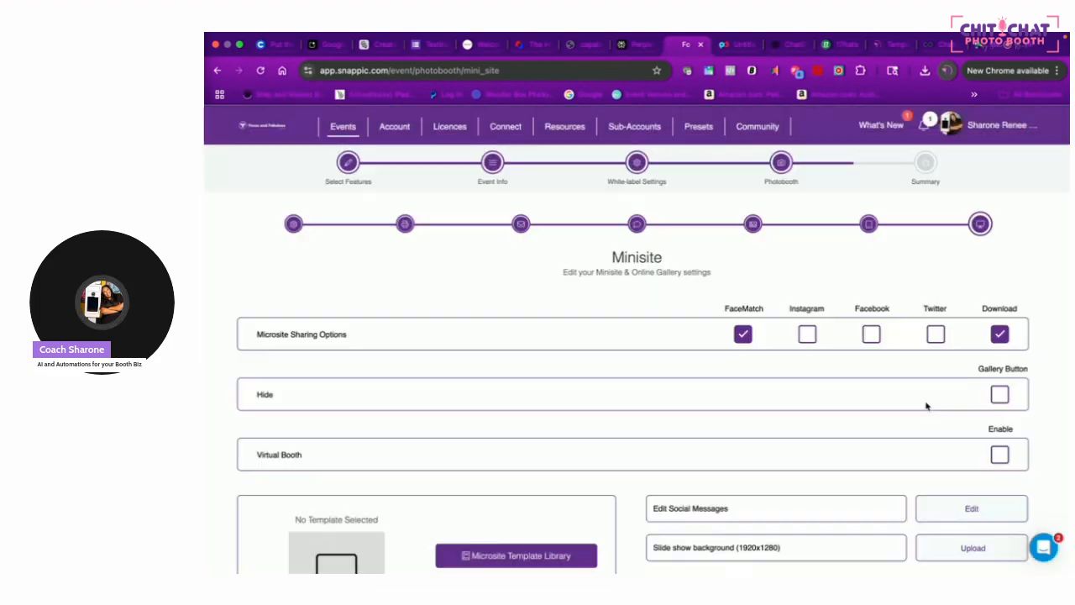
Leave the Hide Gallery Button option unchecked after toggling it
scroll(933, 468, "down", 3)
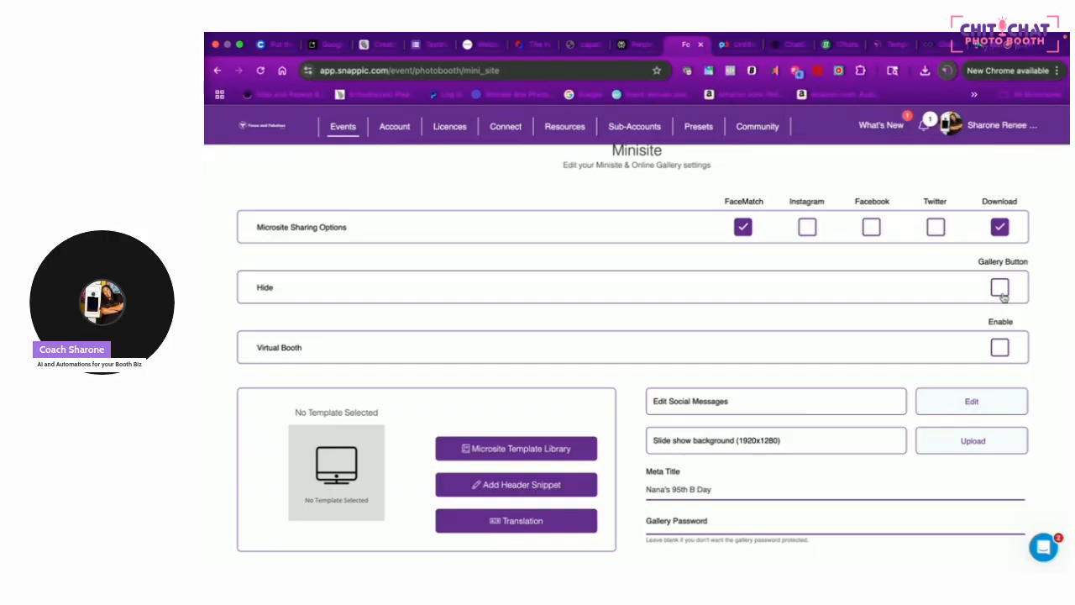
left_click(1001, 289)
left_click(1000, 288)
Choose the FFPB BRANDED template from My Templates for the microsite
left_click(500, 451)
left_click(802, 211)
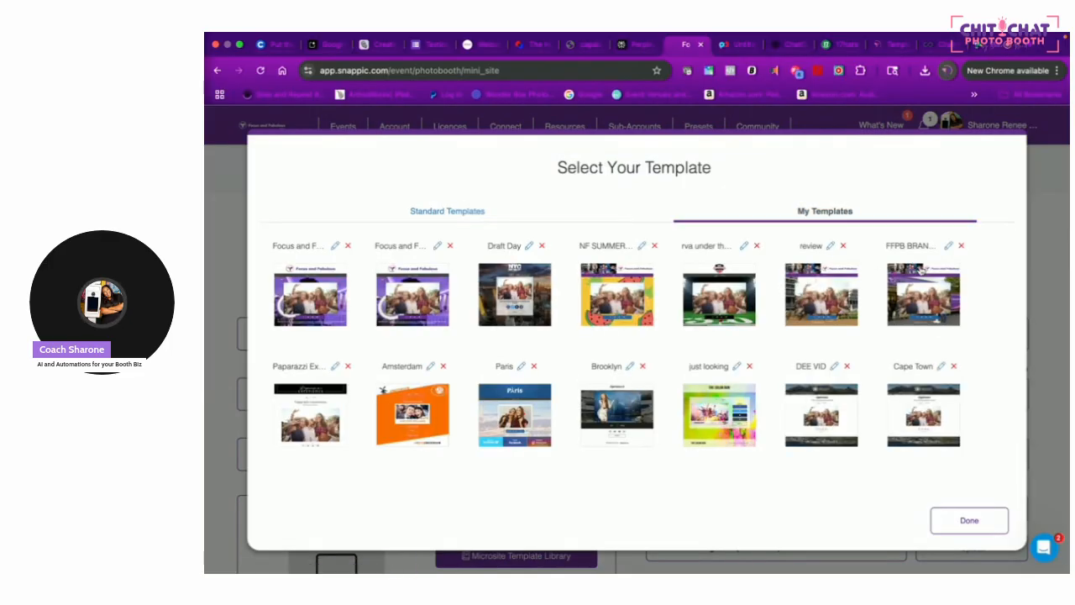
left_click(928, 278)
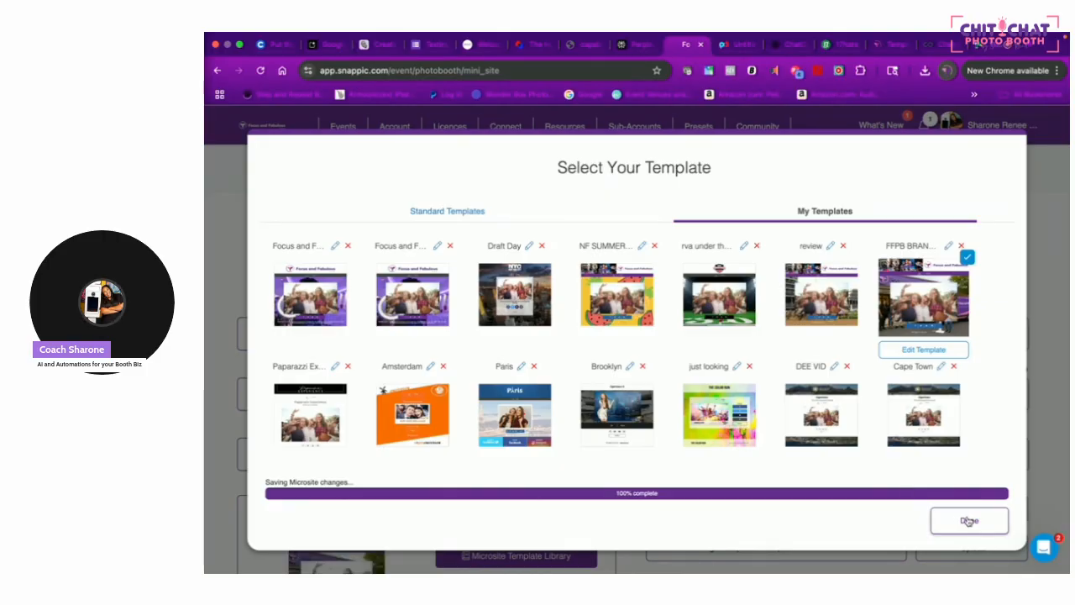
left_click(969, 522)
scroll(746, 493, "down", 5)
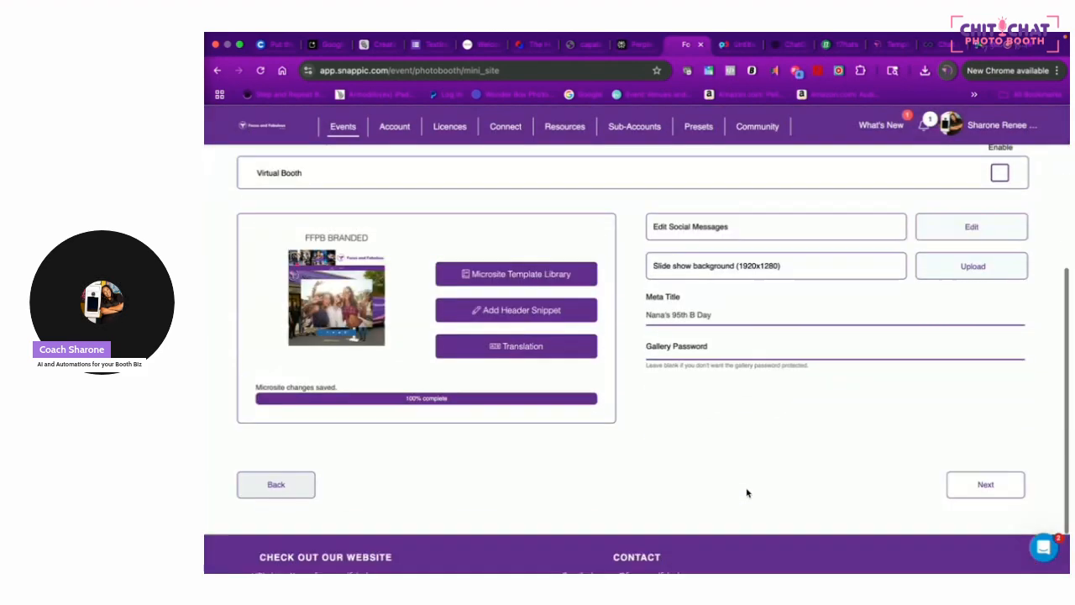
Review the FFPB BRANDED template in the editor and finish editing
left_click(482, 281)
left_click(922, 350)
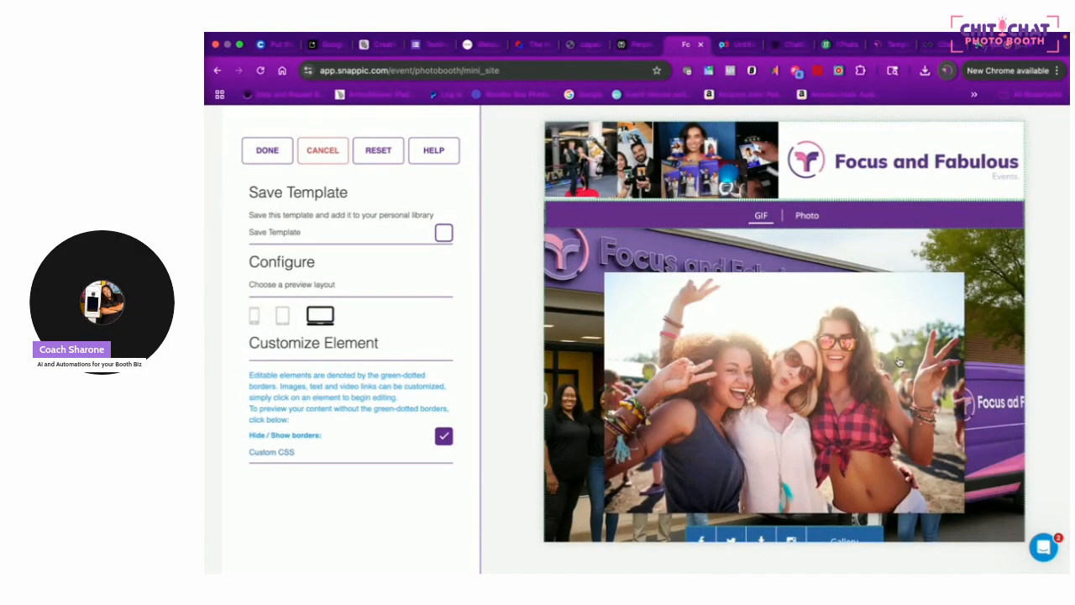
scroll(844, 501, "down", 3)
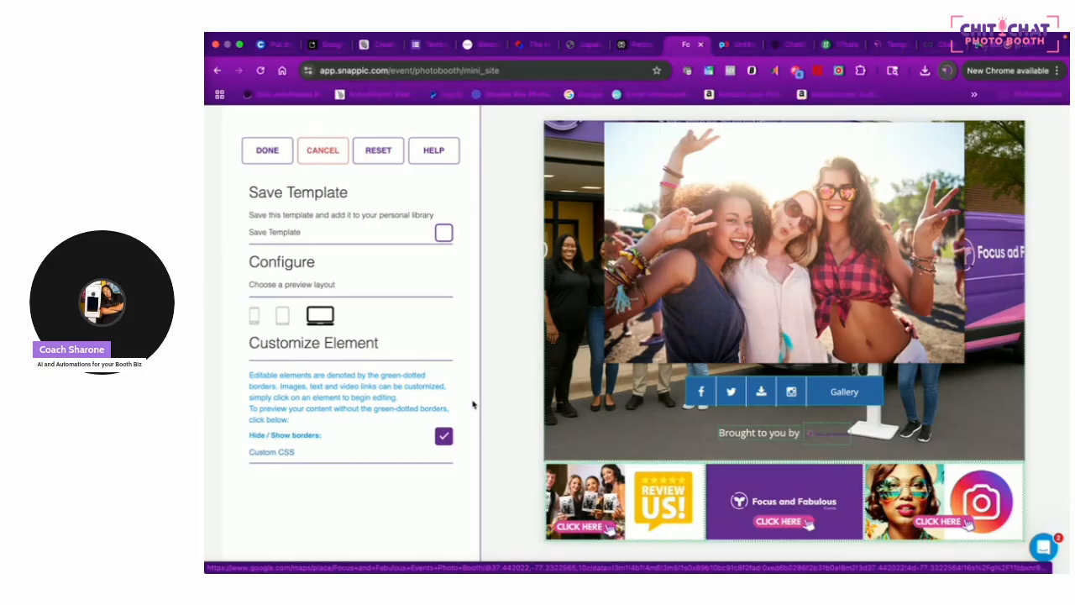
left_click(271, 158)
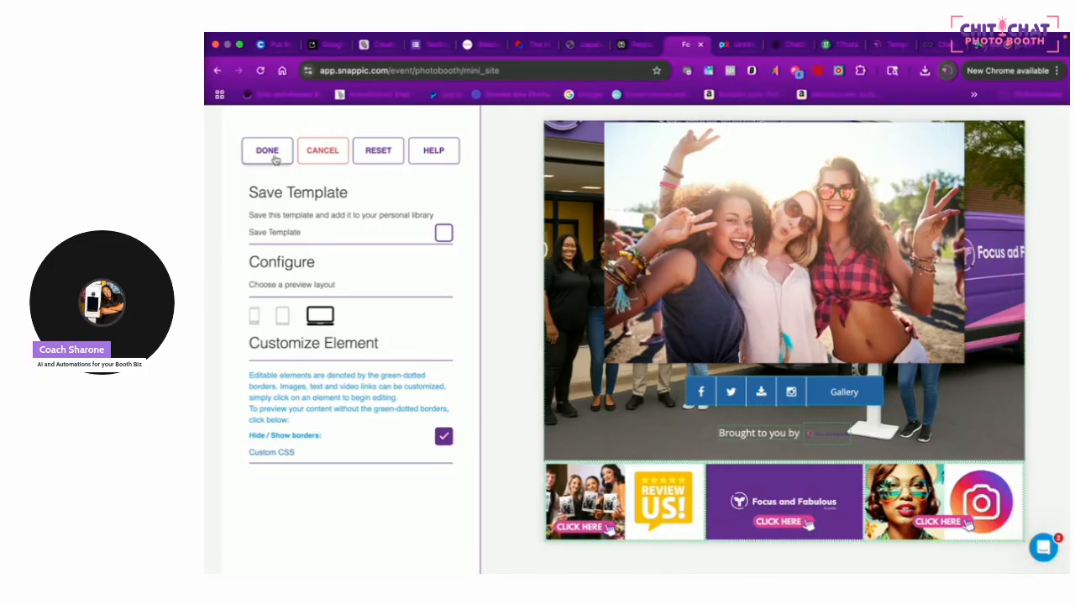
scroll(620, 320, "down", 2)
scroll(622, 319, "down", 3)
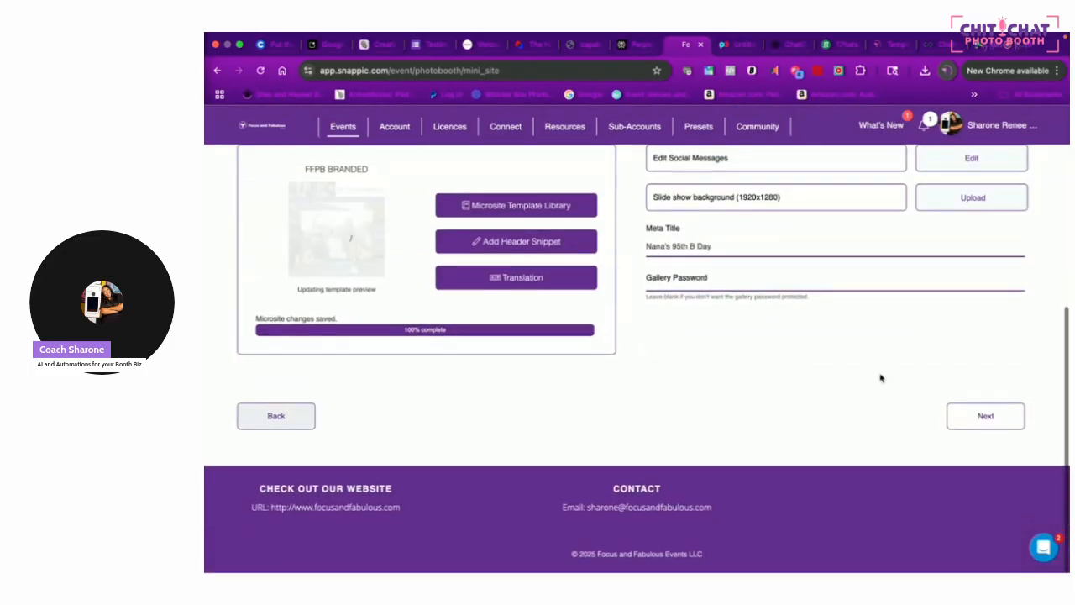
Create the Nana's 95th B Day event from the summary, then return to the Chit Chat page
left_click(977, 417)
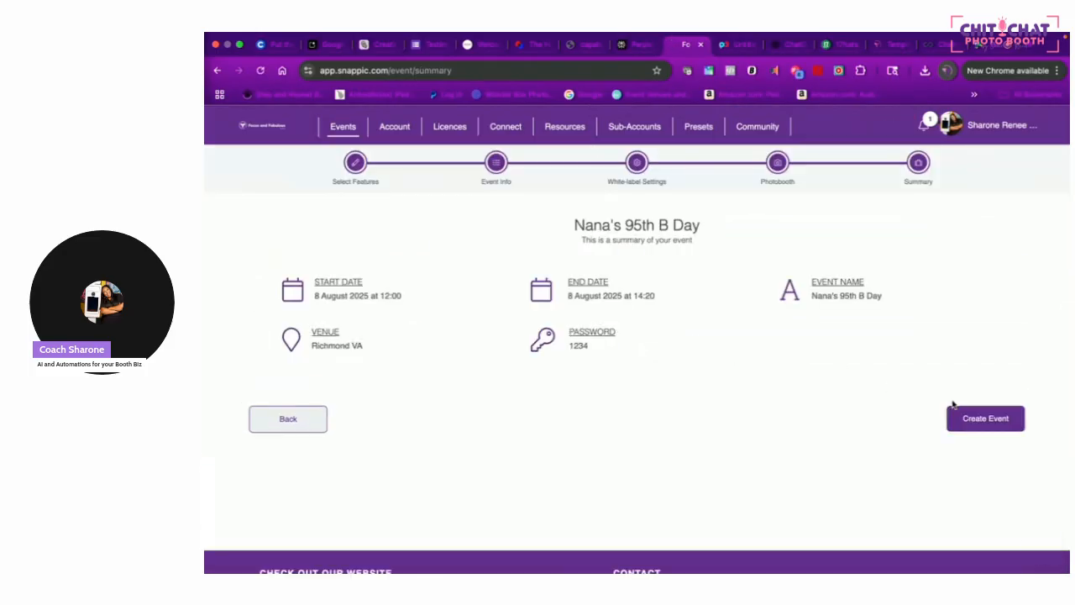
left_click(1018, 422)
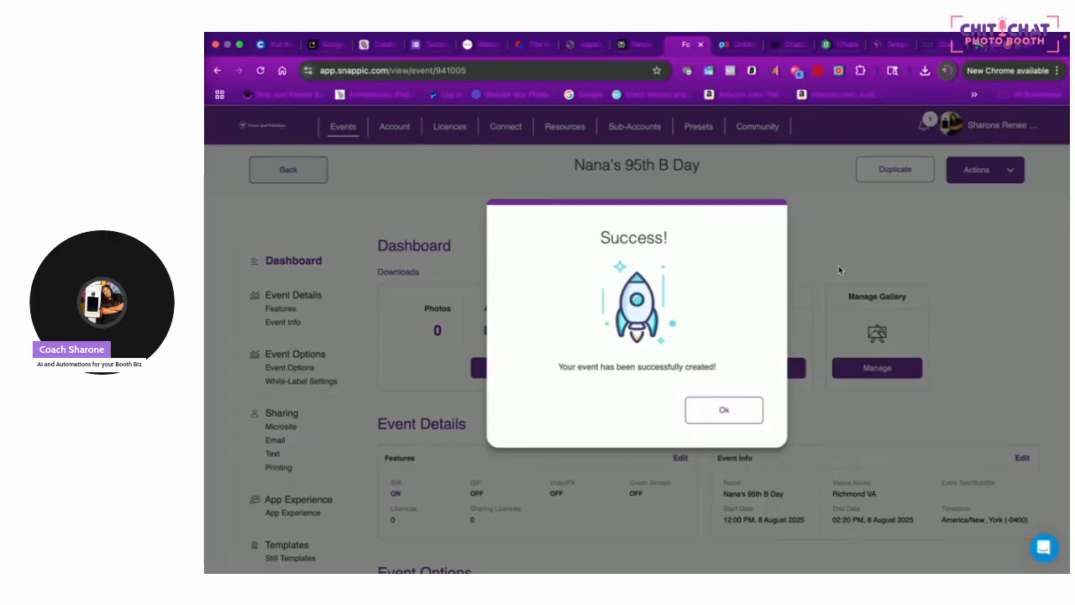
left_click(475, 48)
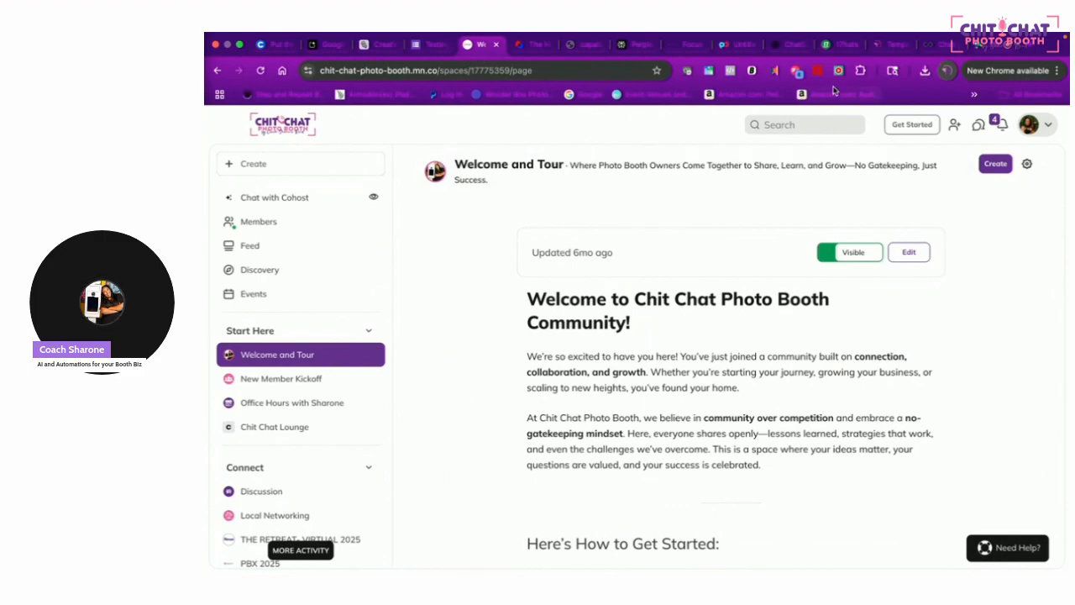
Put the 'Last Chance to Join for $25/Month Ends Tues Aug. 5' banner on stream
left_click(977, 47)
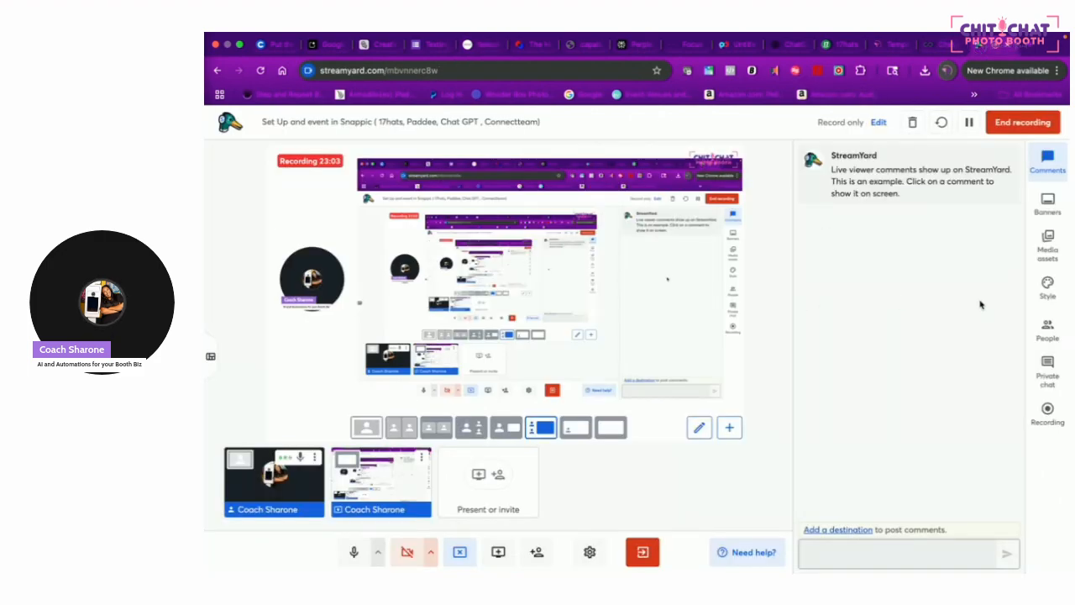
left_click(1046, 205)
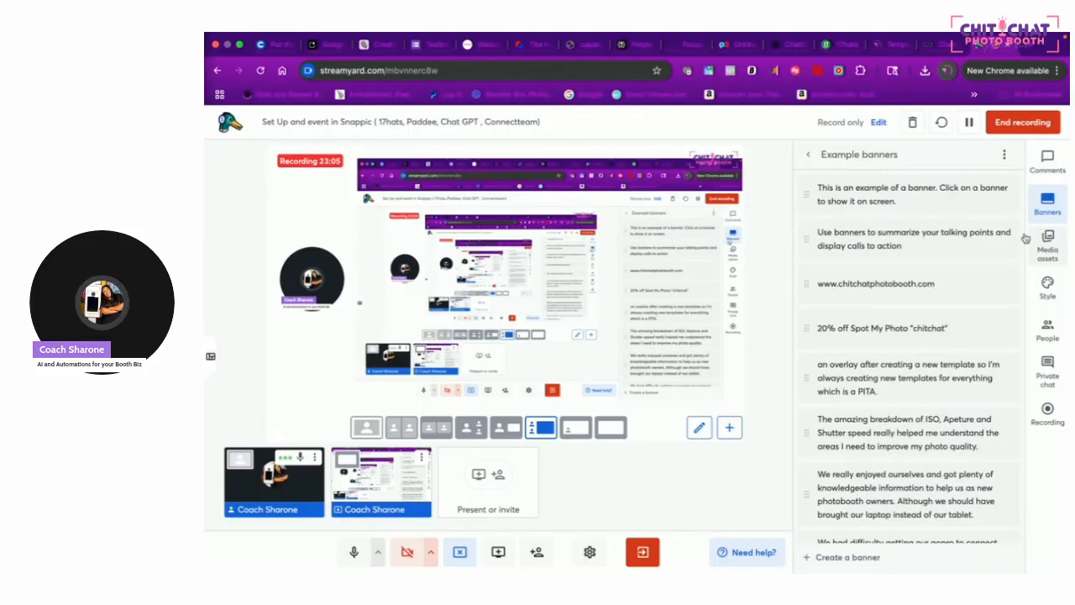
scroll(870, 504, "down", 5)
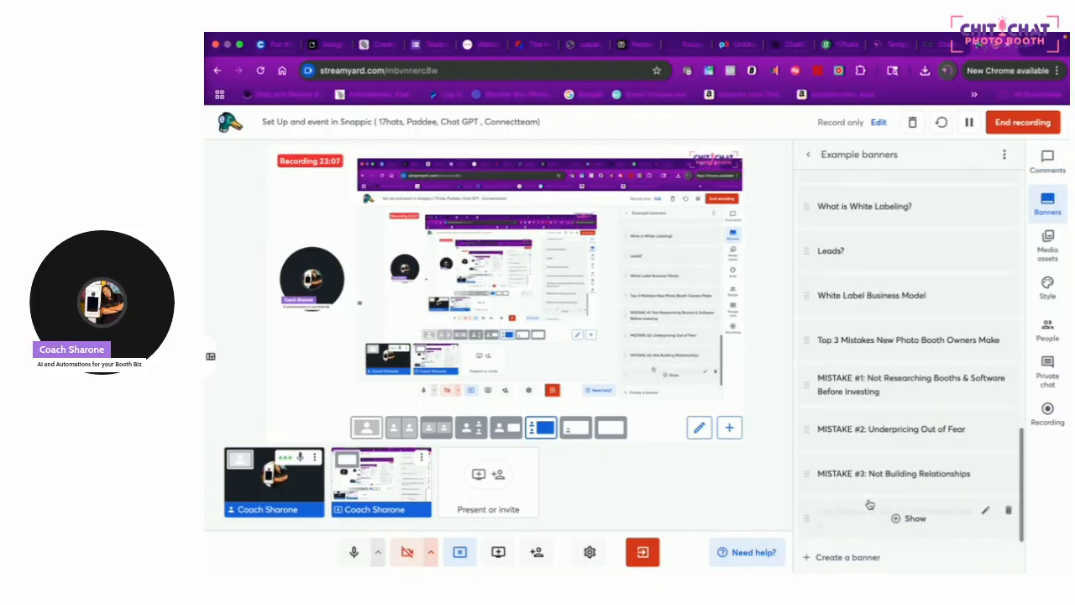
left_click(899, 519)
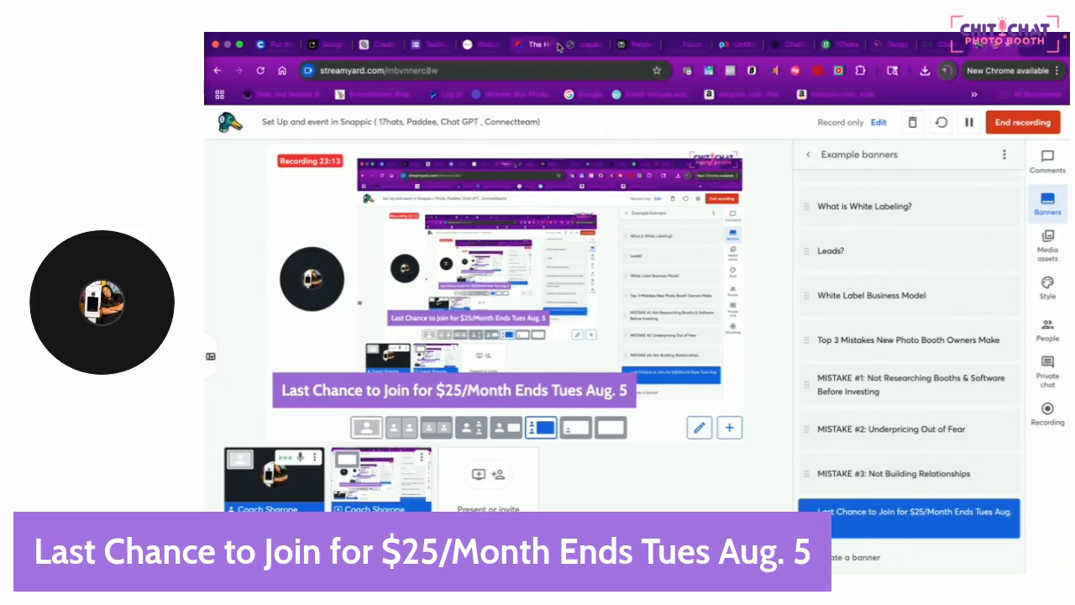
left_click(477, 43)
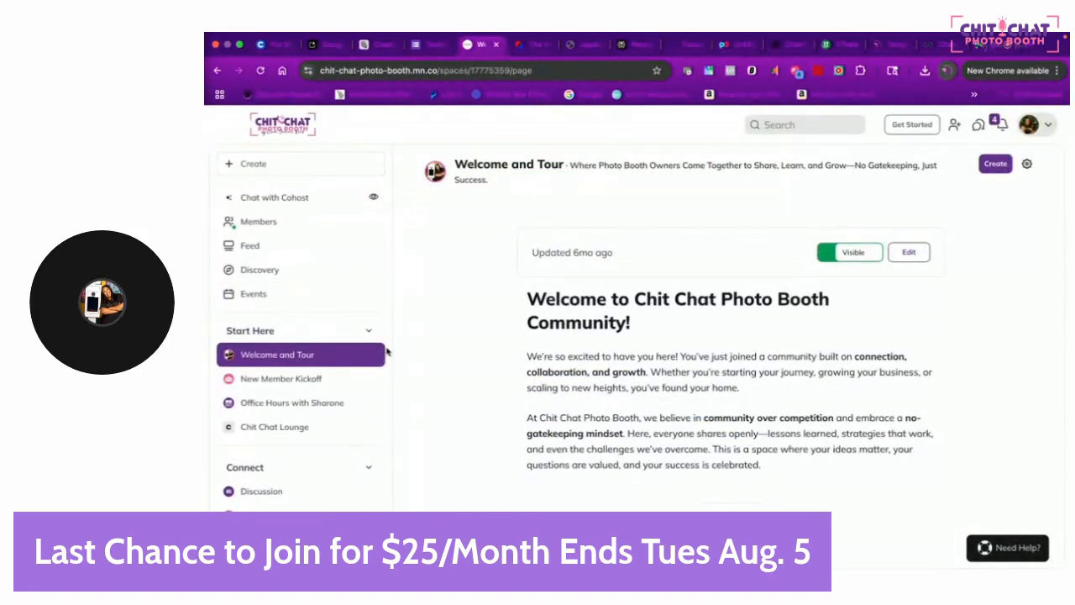
Browse the Discussion feed and the Money Making Monday Zoom Calls space
scroll(387, 351, "down", 3)
scroll(387, 351, "up", 1)
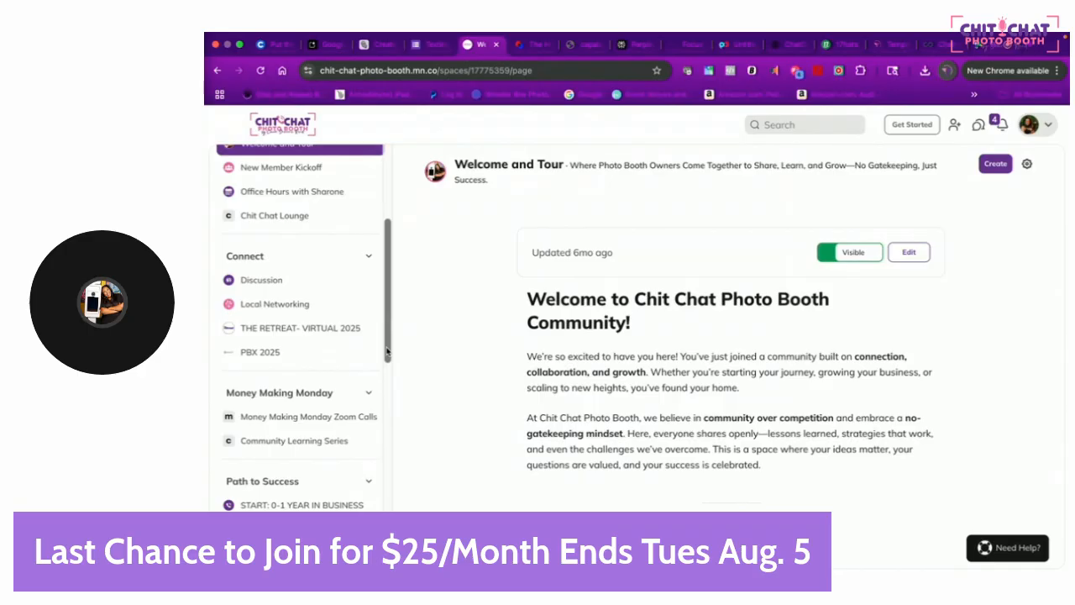
scroll(387, 352, "down", 1)
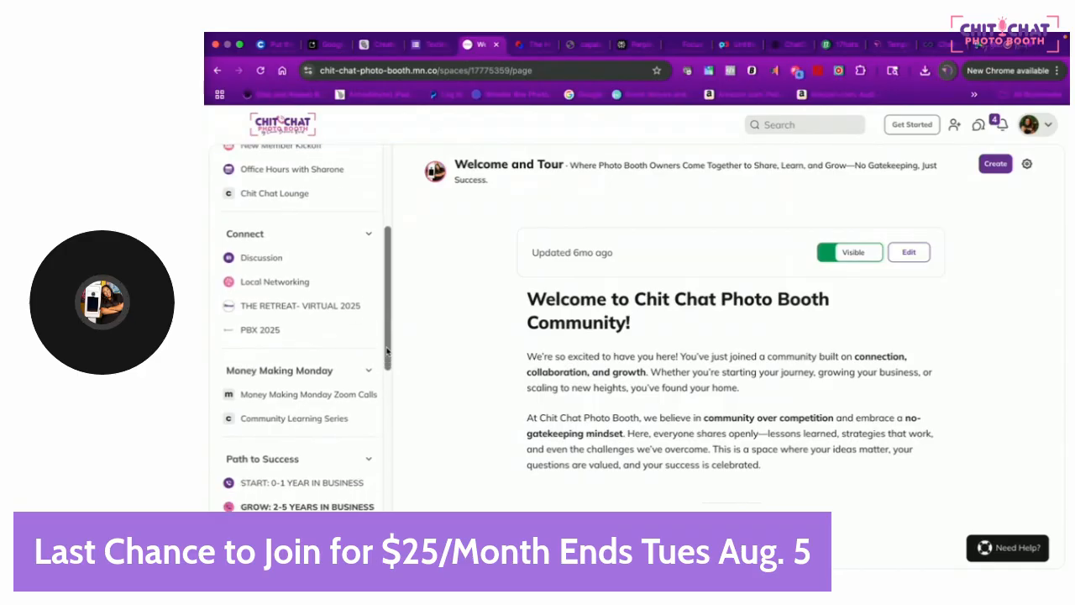
left_click(319, 249)
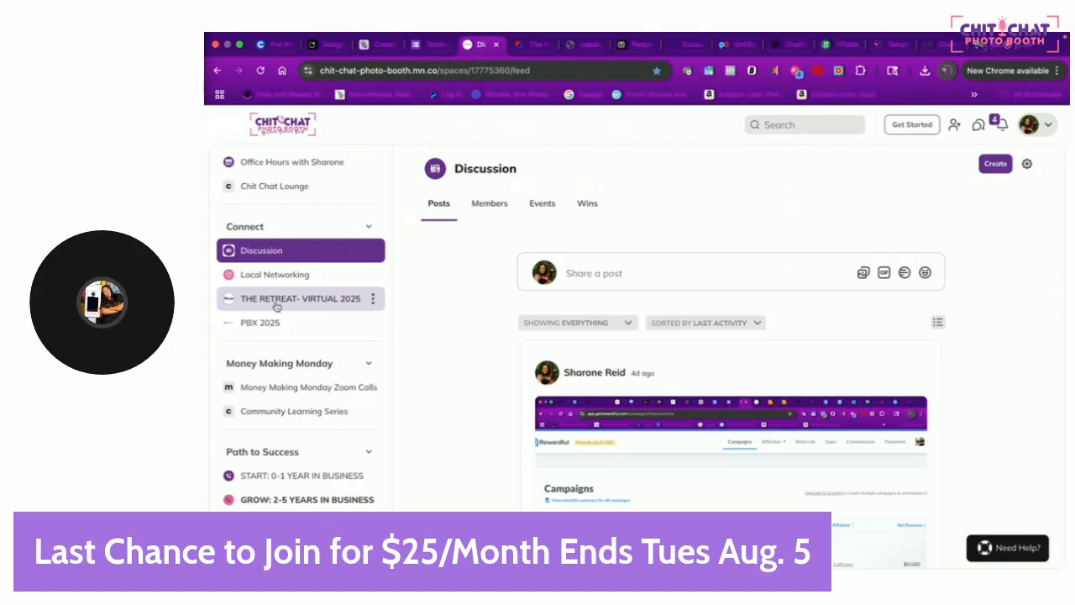
left_click(288, 395)
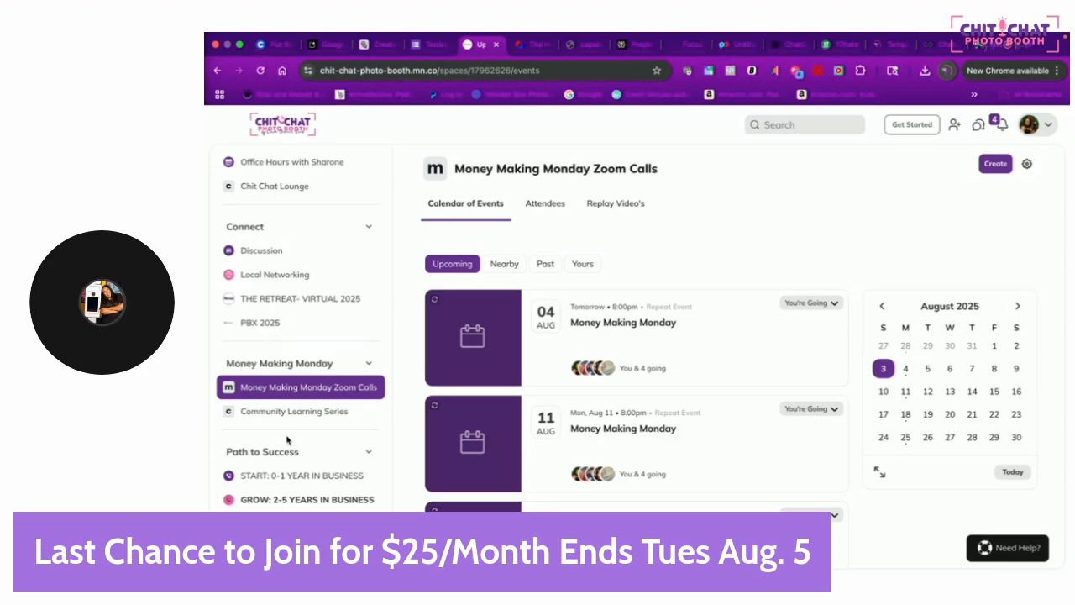
View the Office Hours Co Working Days events, then open the Chit Chat Lounge space
scroll(334, 319, "down", 2)
scroll(329, 327, "down", 3)
scroll(329, 329, "up", 3)
scroll(329, 329, "up", 4)
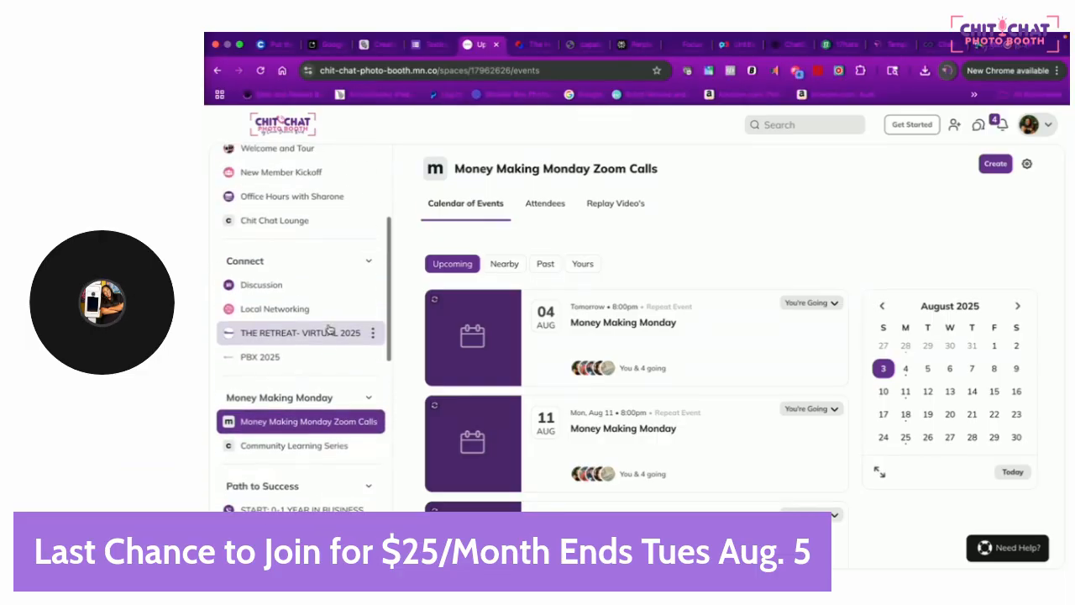
left_click(329, 249)
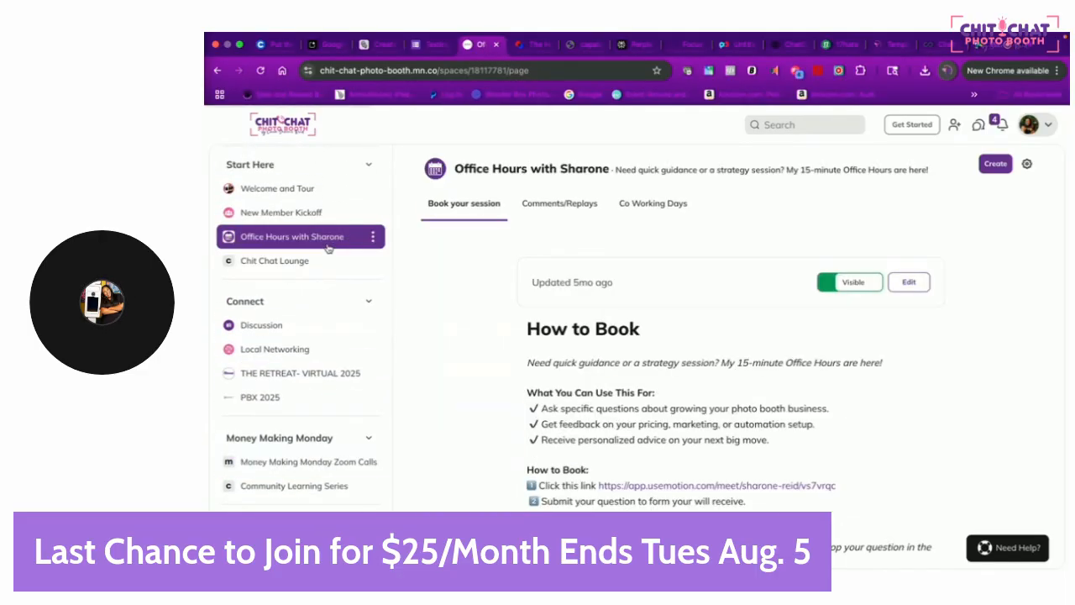
left_click(631, 209)
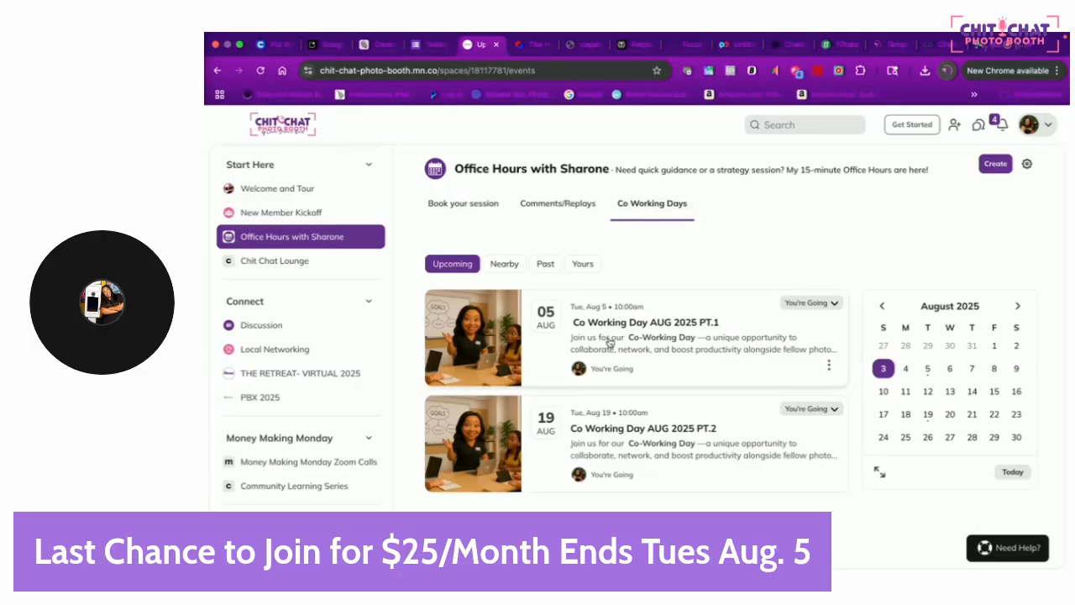
left_click(349, 265)
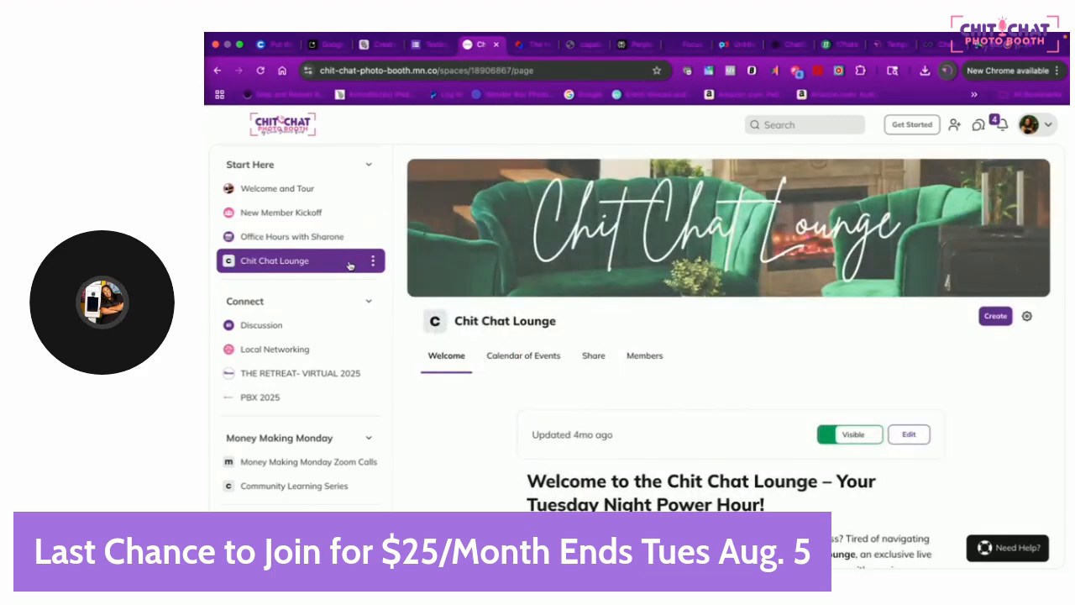